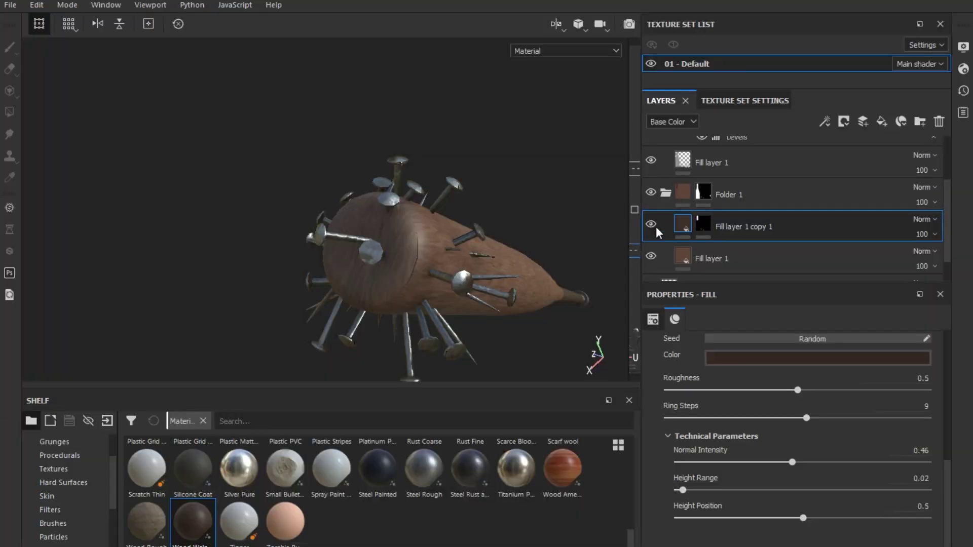
Polygon-fill the end-cap faces on Fill layer 1 copy 1's mask.
click(697, 220)
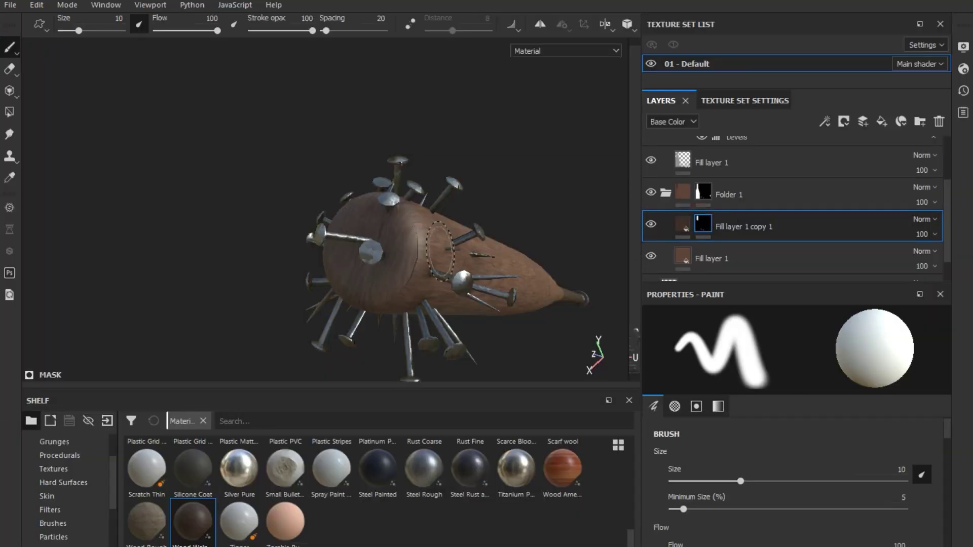
click(10, 112)
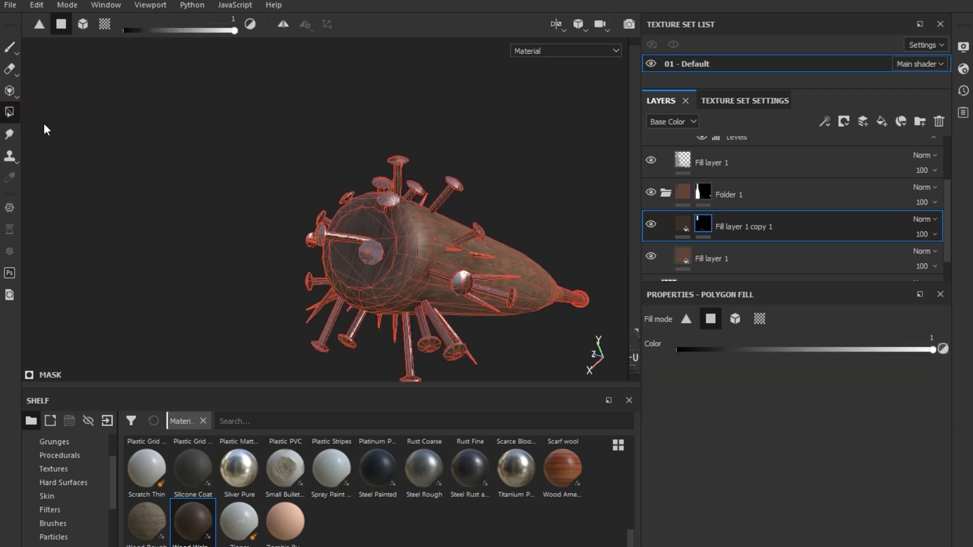
scroll(307, 245, up, 2)
scroll(307, 245, up, 2)
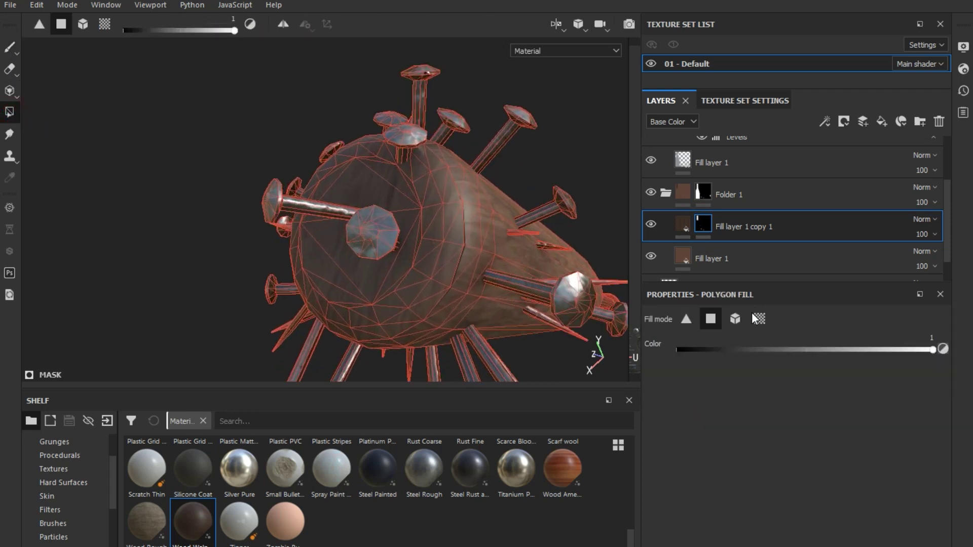
click(372, 276)
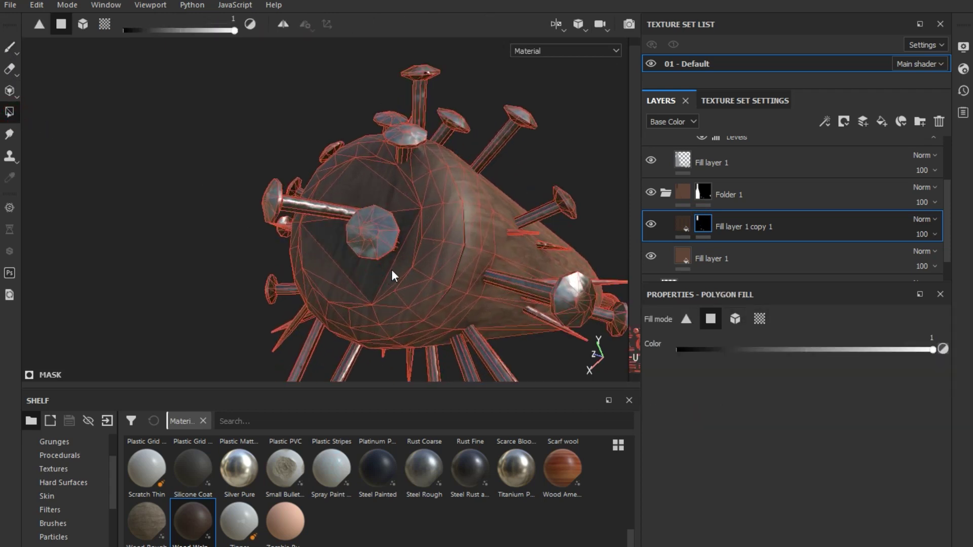
click(374, 192)
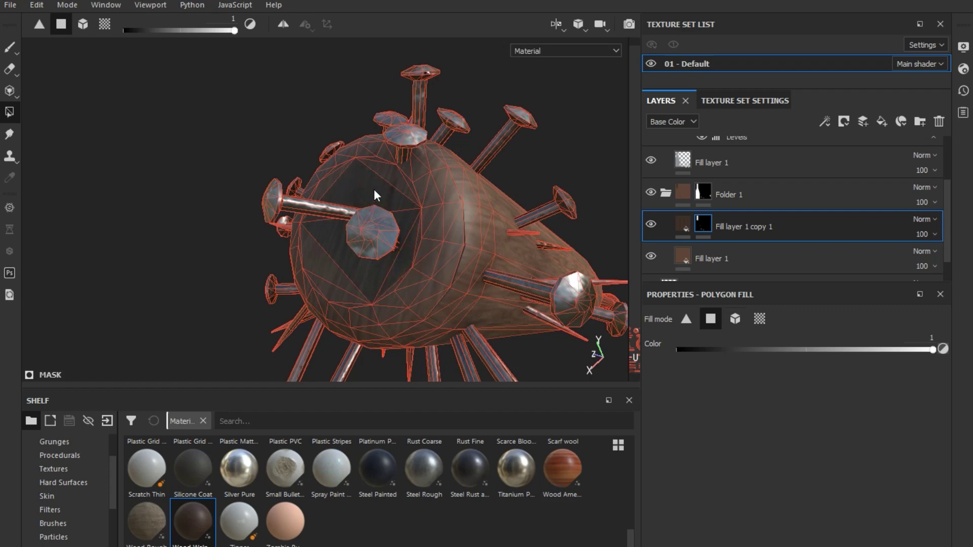
click(328, 264)
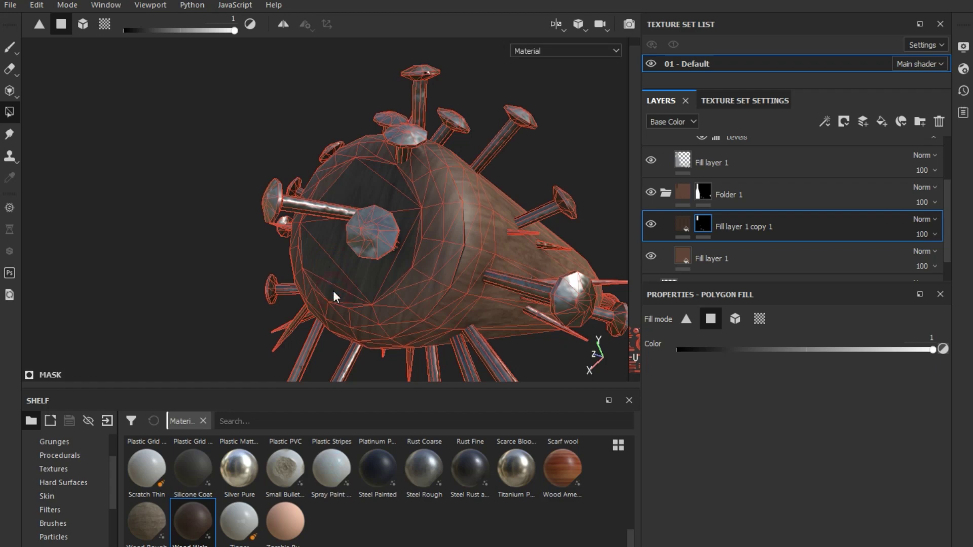
Inspect the filled end cap from above and switch back to the Paint brush.
scroll(333, 290, up, 3)
scroll(333, 291, up, 2)
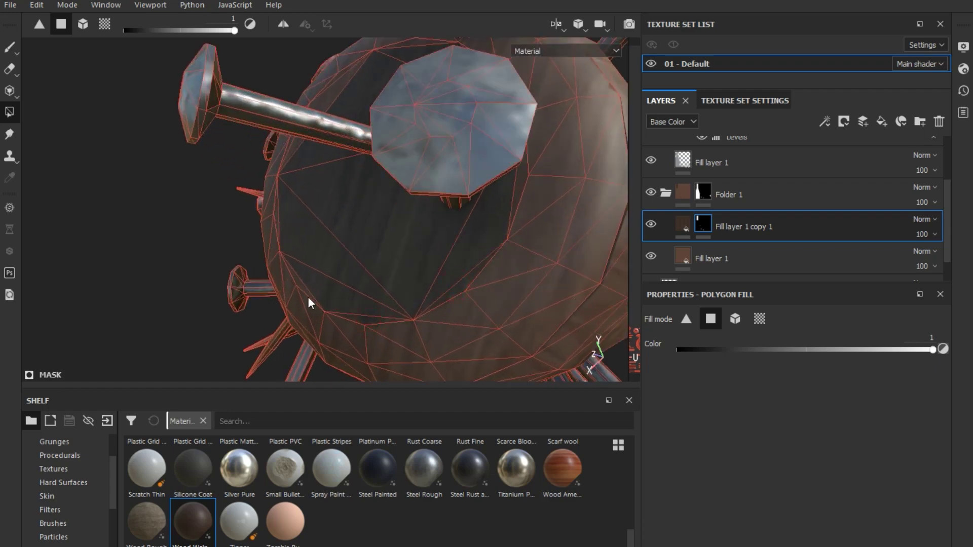
scroll(280, 223, up, 3)
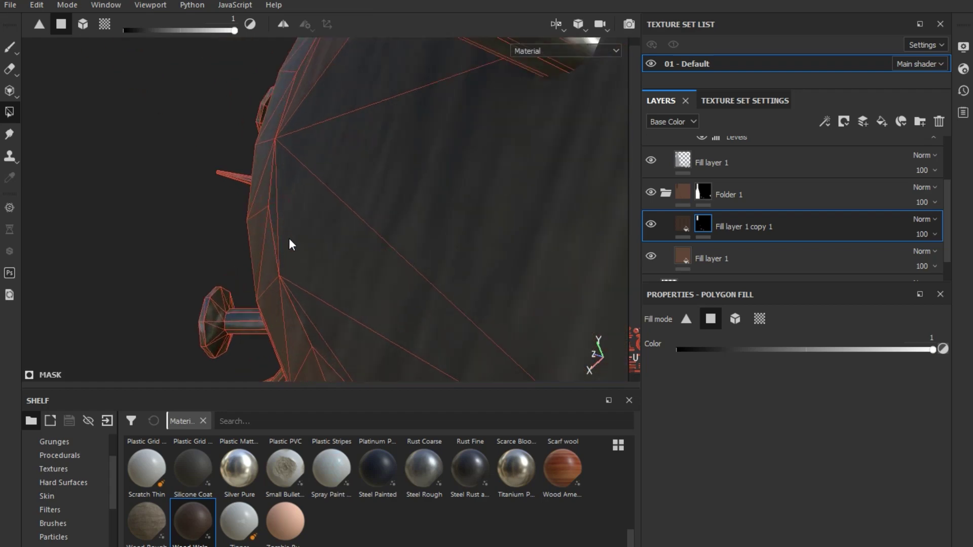
scroll(289, 238, down, 2)
scroll(289, 238, down, 4)
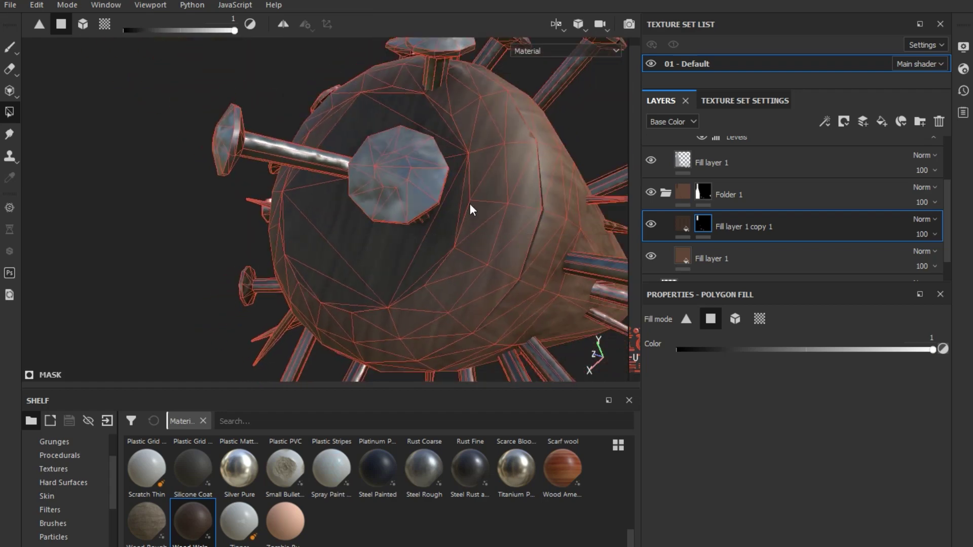
scroll(470, 203, up, 3)
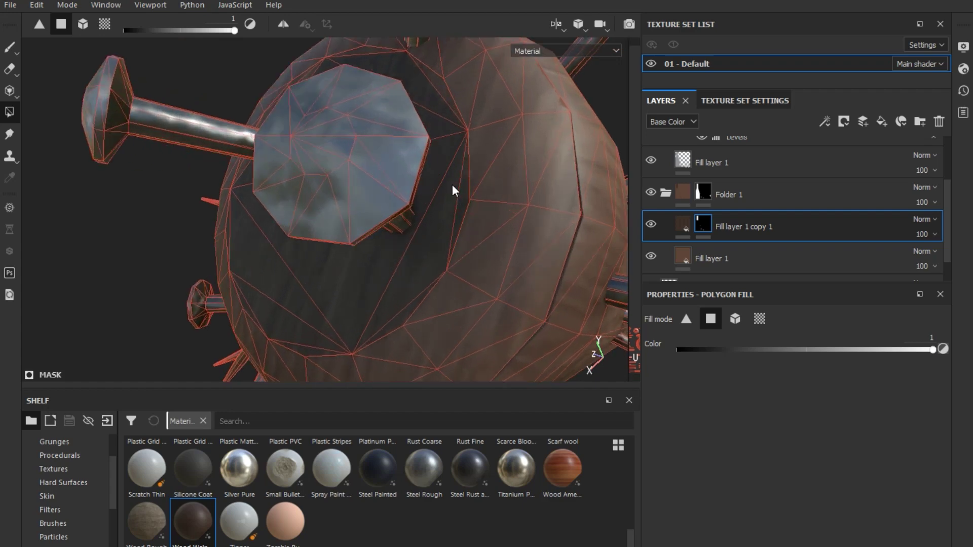
alt+drag(452, 184, 508, 226)
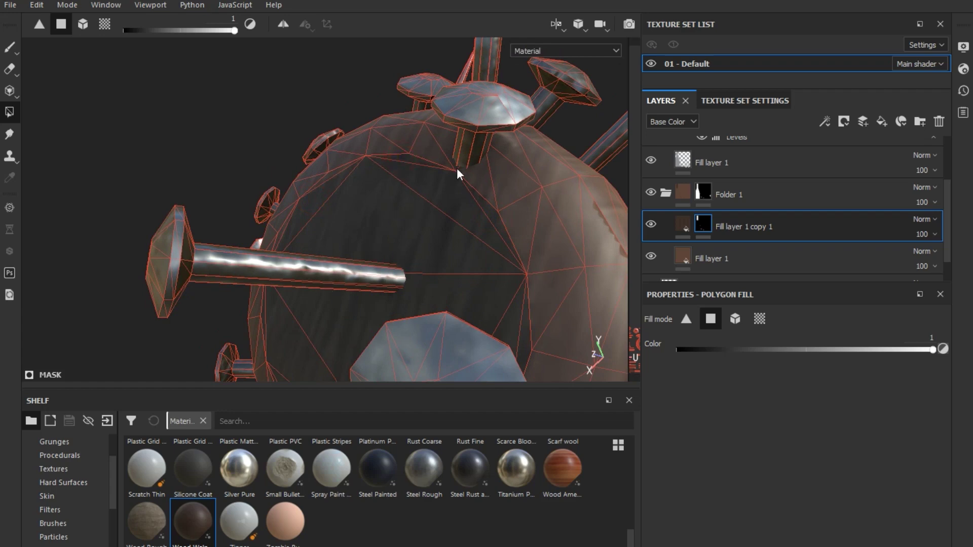
mouse_move(457, 168)
alt+mouse_down()
mouse_move(400, 243)
mouse_move(506, 208)
mouse_move(458, 262)
mouse_move(331, 308)
alt+mouse_up()
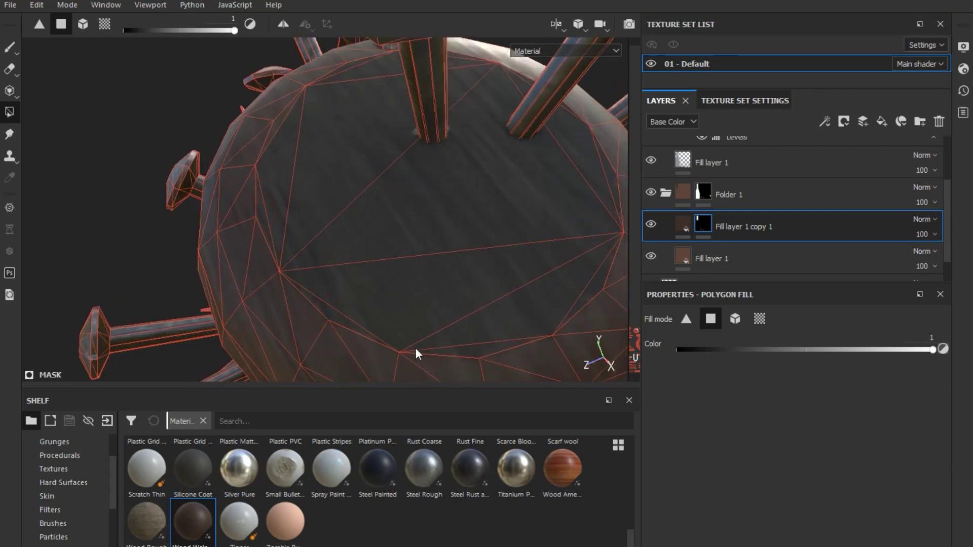
click(12, 48)
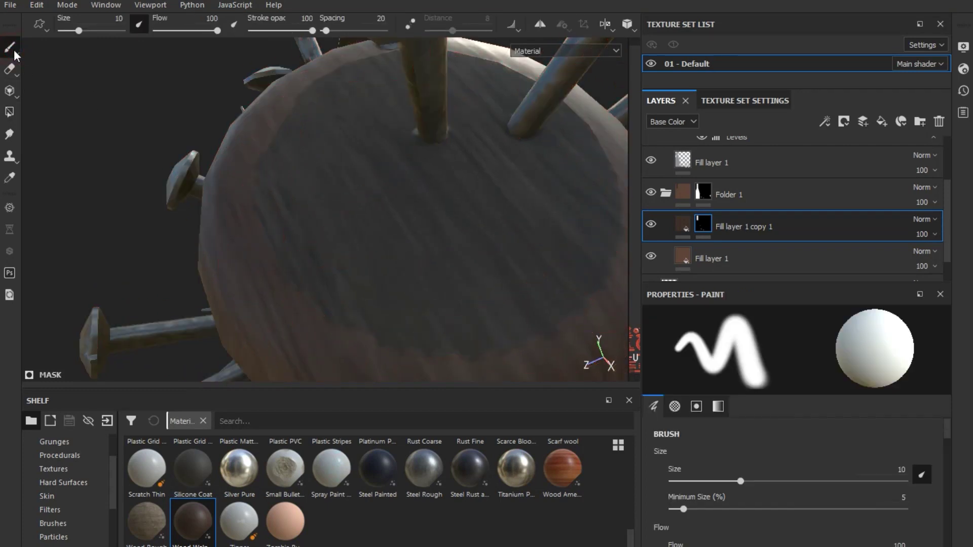
View the whole bat from several angles, then show the 01 - Default Texture Set Settings.
scroll(150, 164, down, 3)
scroll(150, 165, down, 2)
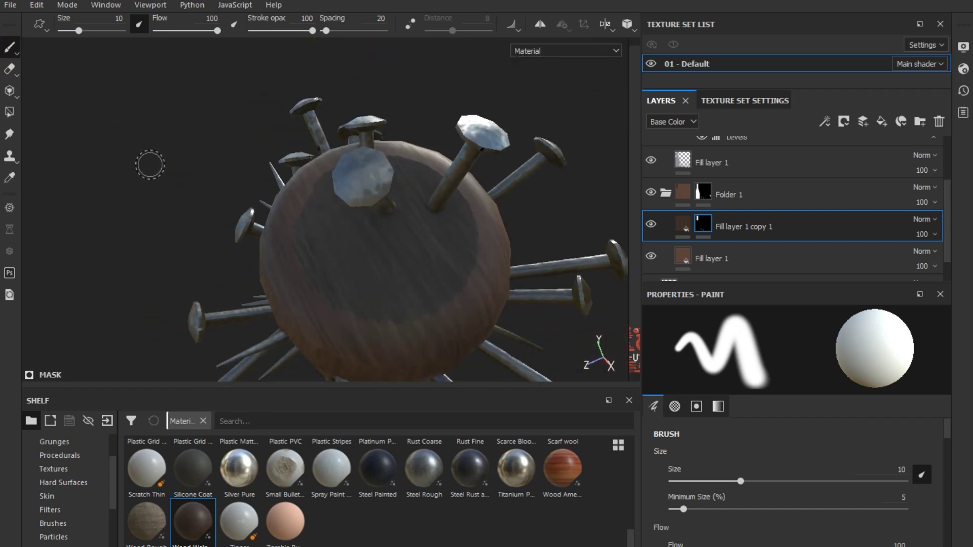
scroll(150, 165, down, 2)
mouse_move(150, 165)
alt+mouse_down()
mouse_move(260, 217)
mouse_move(101, 178)
mouse_move(123, 219)
alt+mouse_up()
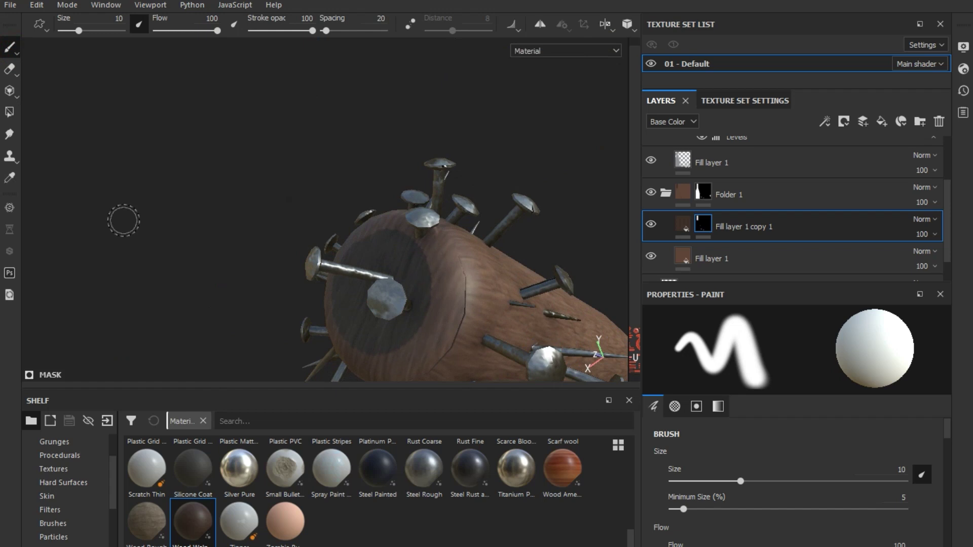
alt+drag(267, 254, 294, 221)
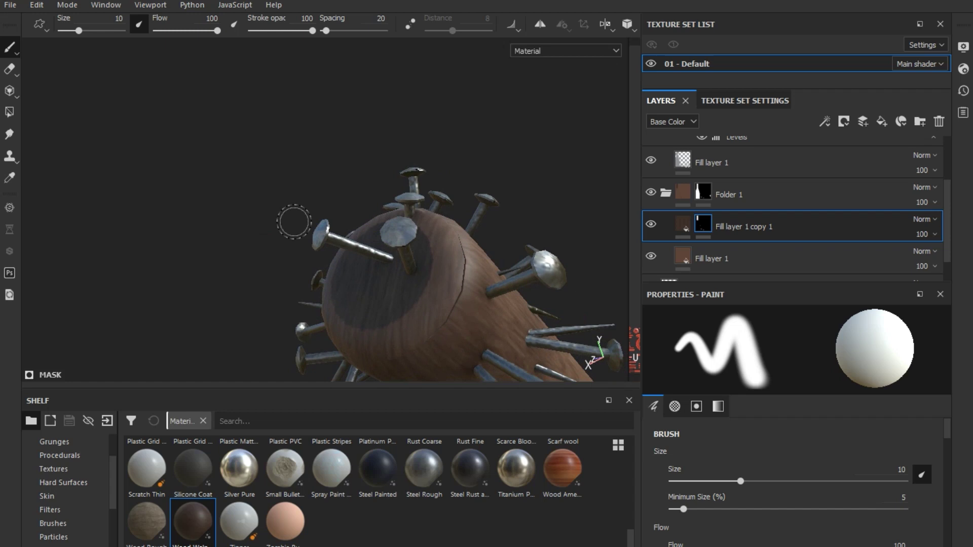
scroll(304, 238, down, 5)
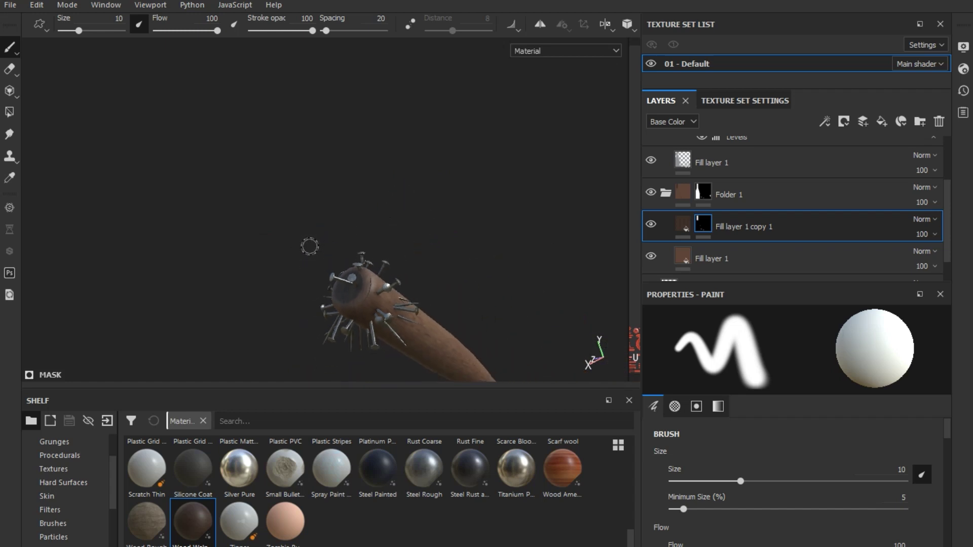
mouse_move(434, 294)
alt+mouse_down()
mouse_move(387, 246)
mouse_move(232, 204)
alt+mouse_up()
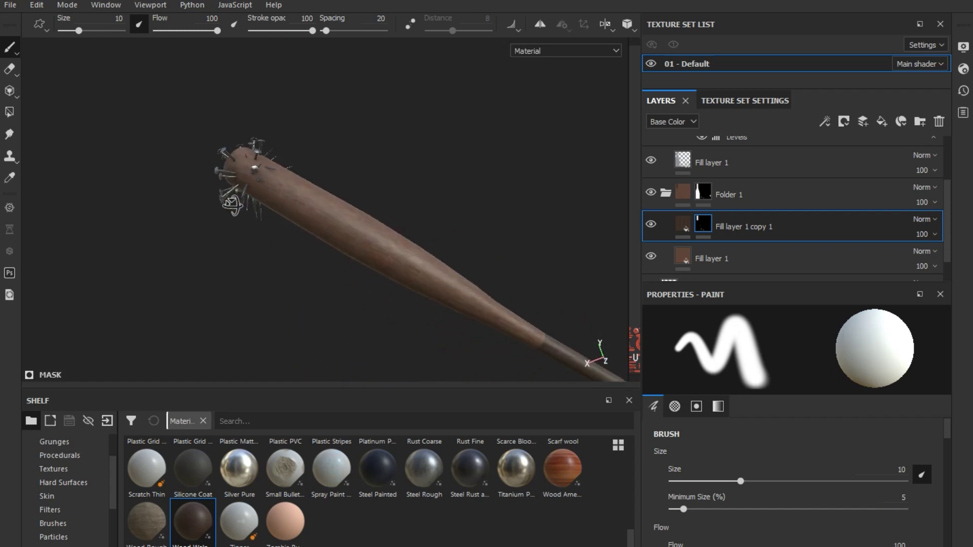
alt+middle_drag(337, 256, 230, 217)
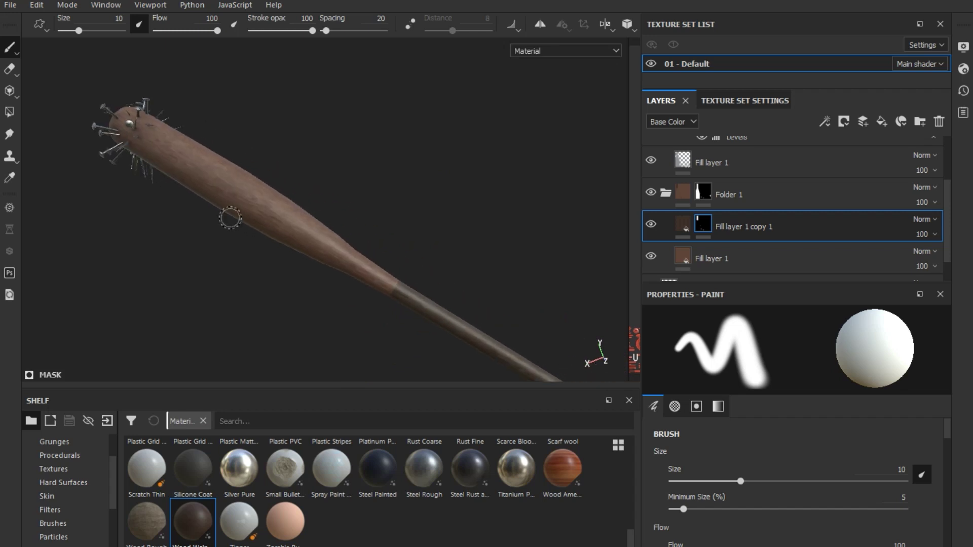
alt+middle_drag(230, 218, 147, 183)
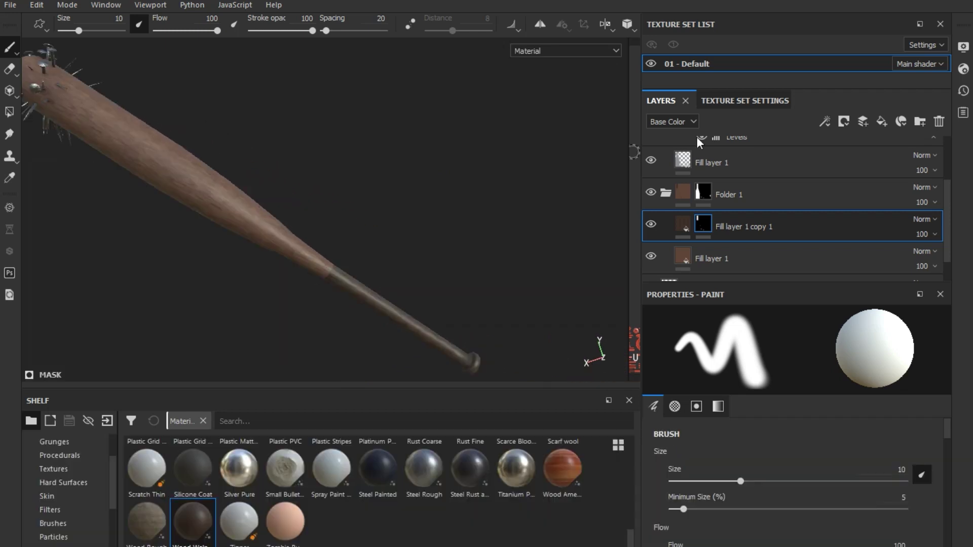
click(723, 101)
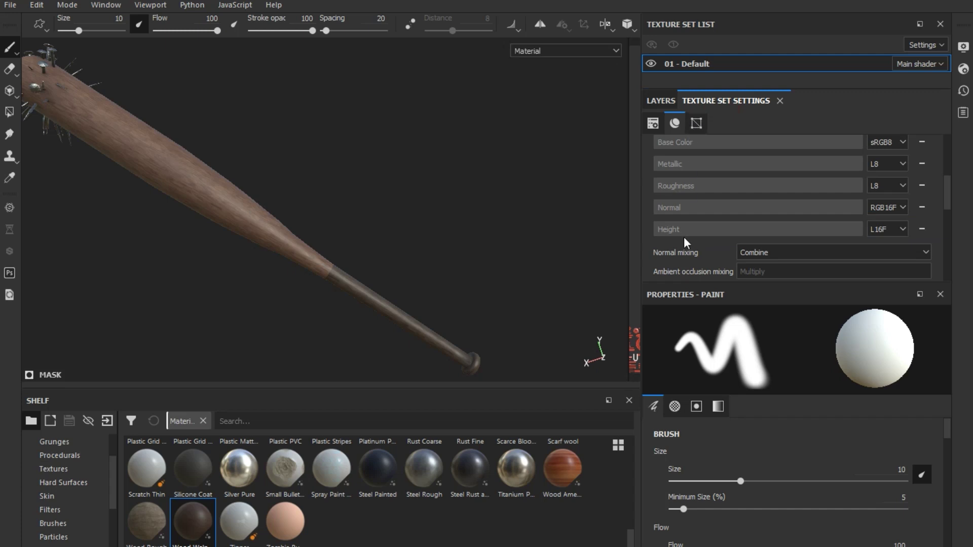
Raise the texture set resolution to 4096 and inspect the bat at that size.
scroll(683, 236, up, 5)
click(708, 233)
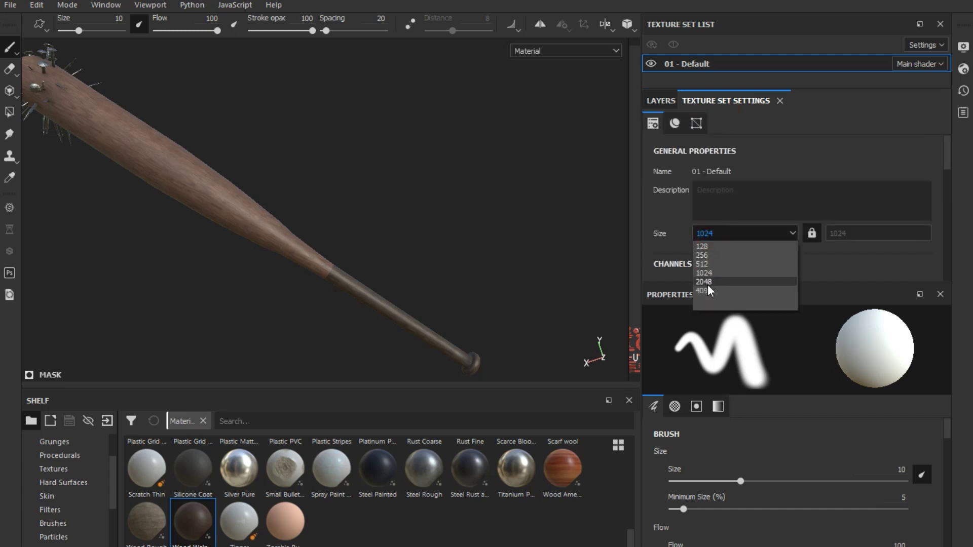
click(673, 293)
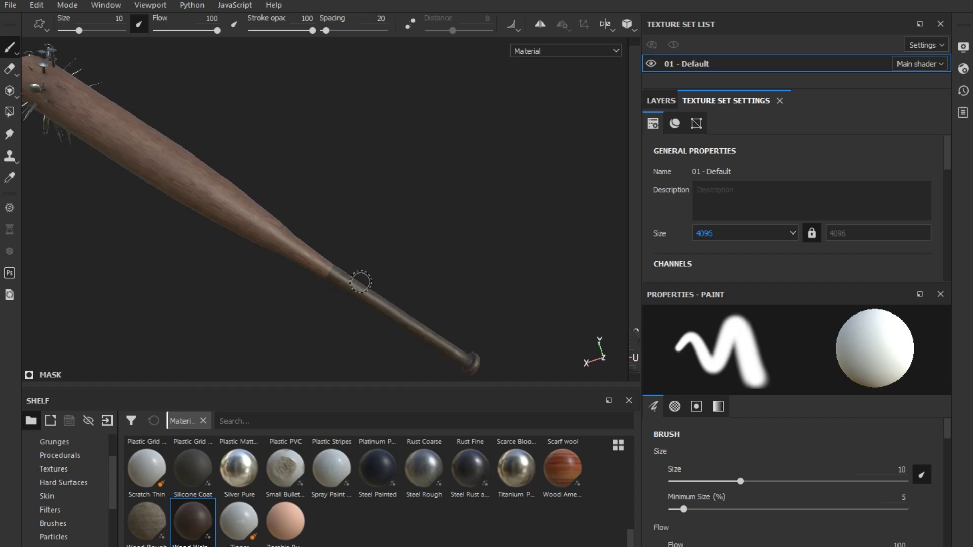
mouse_move(361, 282)
alt+mouse_down()
mouse_move(250, 267)
mouse_move(228, 298)
alt+mouse_up()
scroll(259, 203, up, 3)
scroll(259, 203, up, 3)
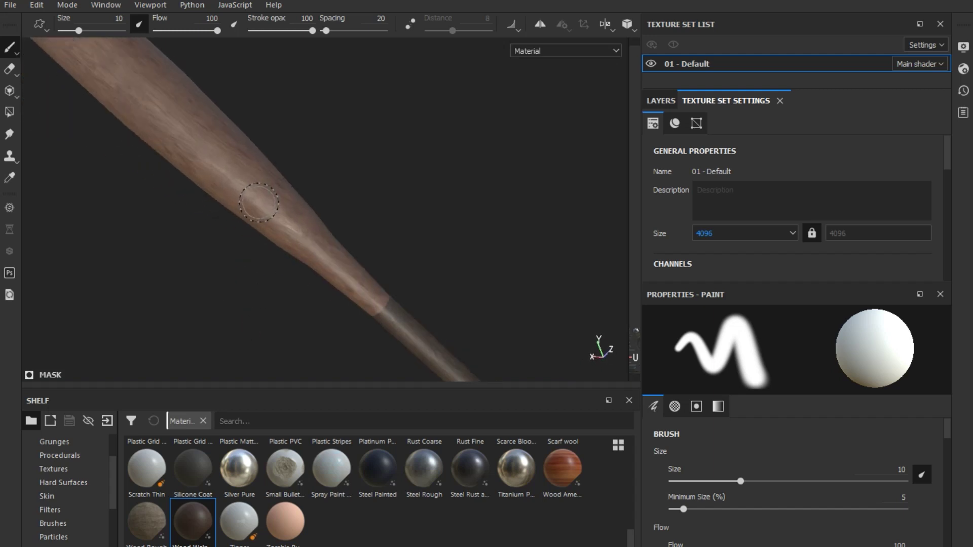
scroll(259, 203, up, 2)
scroll(259, 203, up, 2)
scroll(258, 202, down, 2)
scroll(259, 202, down, 1)
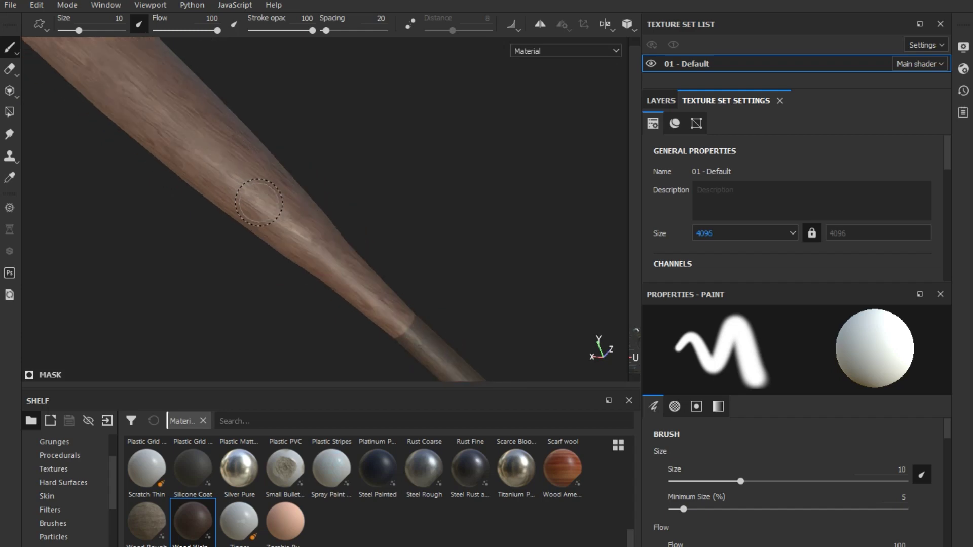
scroll(258, 203, down, 5)
scroll(258, 202, down, 3)
mouse_move(279, 216)
alt+mouse_down()
mouse_move(424, 234)
mouse_move(350, 249)
mouse_move(389, 269)
alt+mouse_up()
Set the texture resolution back to 1024 and return to the layer stack.
click(724, 234)
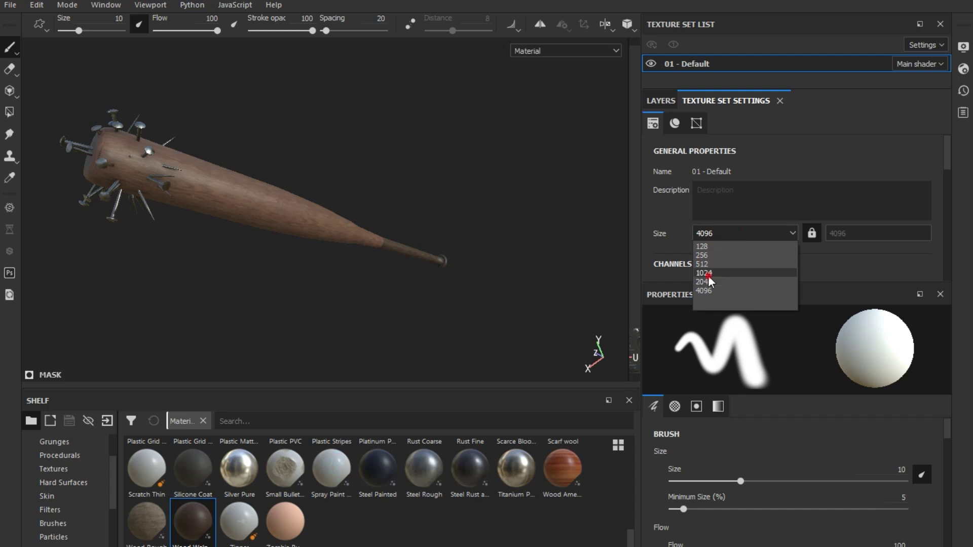
click(708, 274)
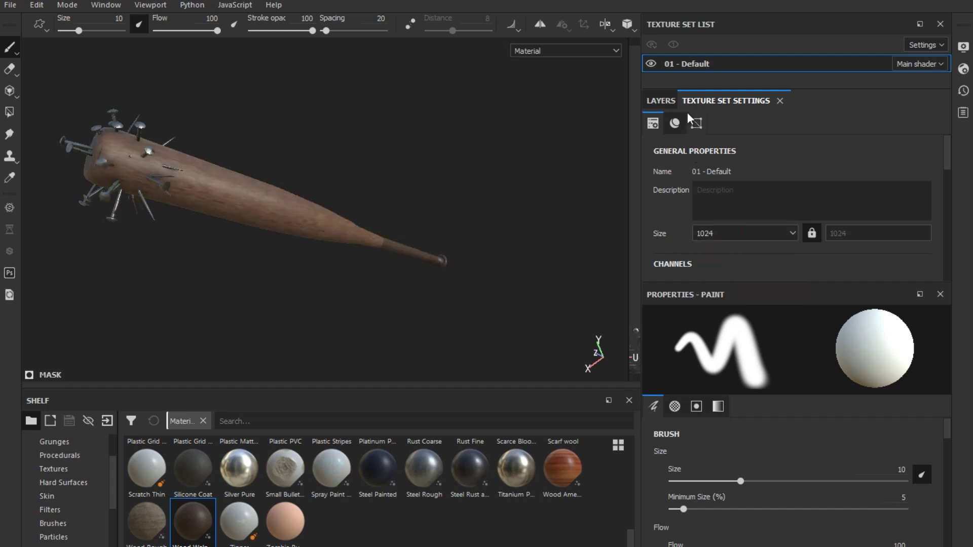
click(661, 102)
Set the Wood Walnut fill layer's Normal Intensity to 0.49.
click(686, 226)
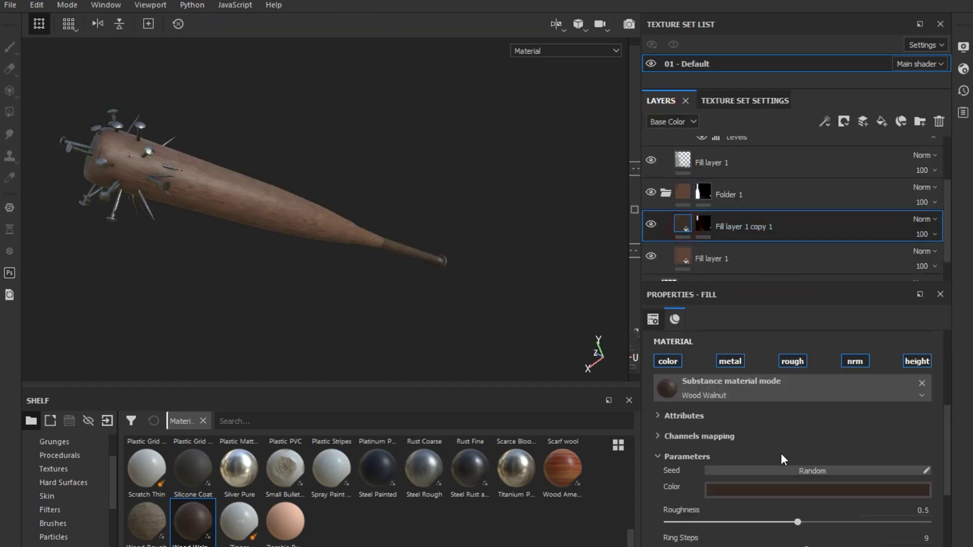
scroll(781, 453, down, 3)
scroll(780, 453, down, 2)
scroll(773, 479, up, 2)
scroll(773, 479, up, 2)
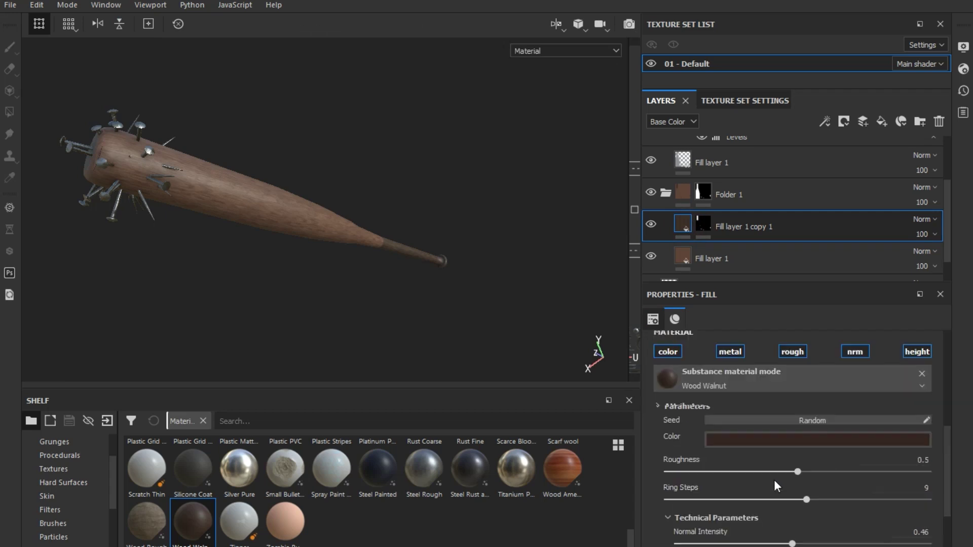
scroll(699, 482, down, 4)
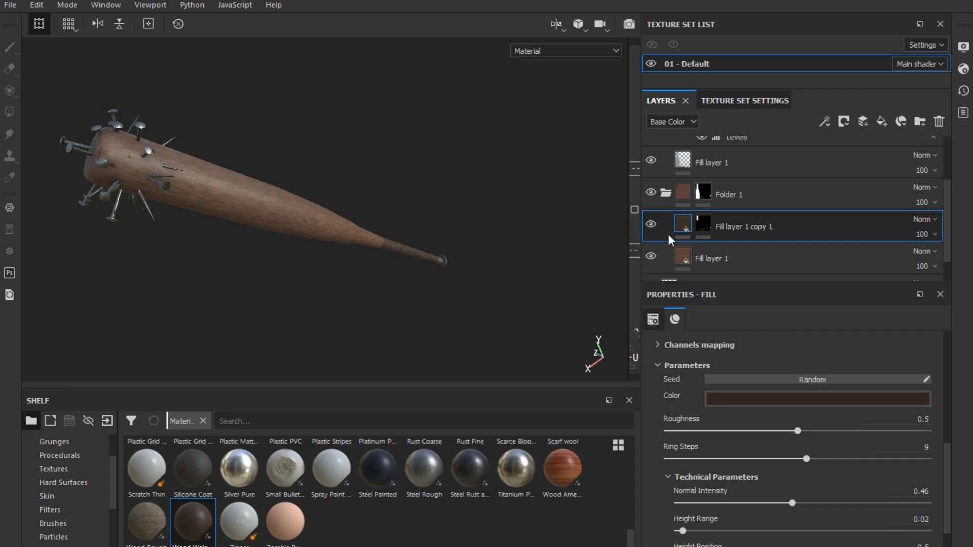
click(689, 245)
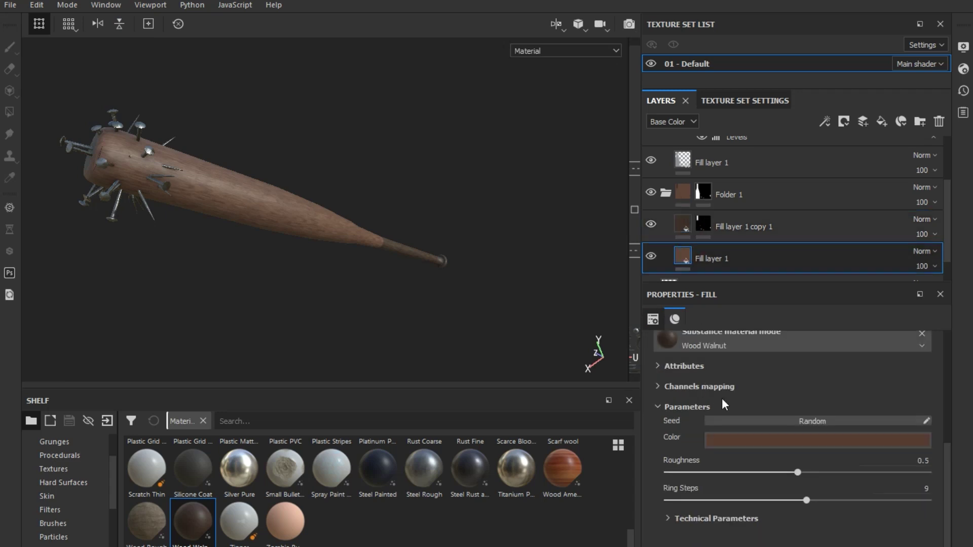
click(695, 516)
scroll(702, 496, down, 3)
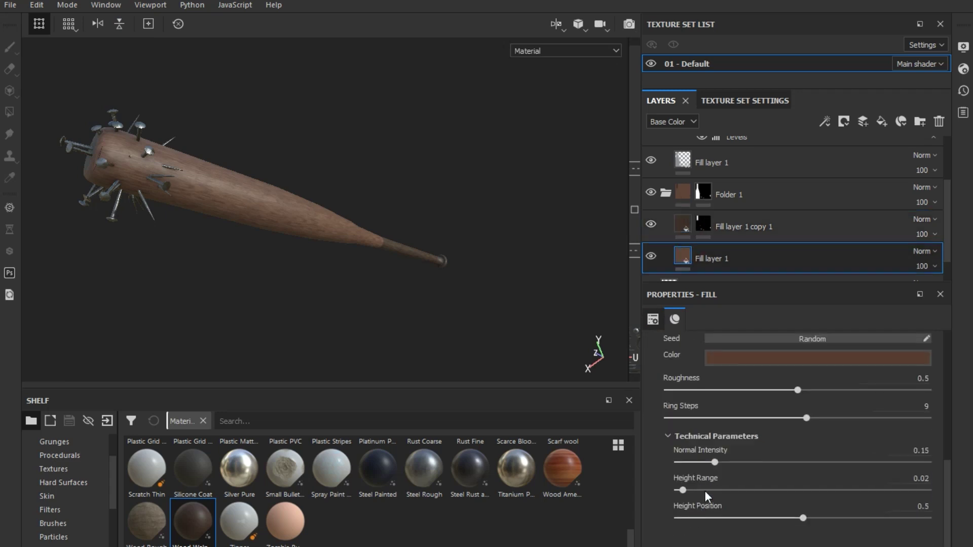
click(754, 461)
click(771, 461)
click(800, 462)
Orbit, pan and zoom along the handle to inspect the stronger wood grain.
alt+drag(327, 258, 214, 234)
scroll(348, 238, up, 3)
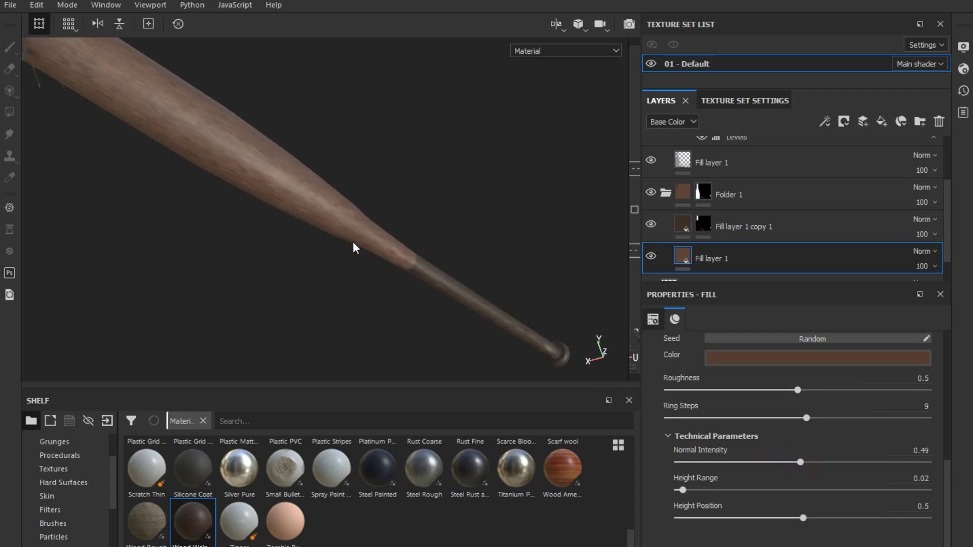
alt+middle_drag(353, 241, 235, 248)
scroll(235, 248, up, 1)
scroll(236, 248, up, 1)
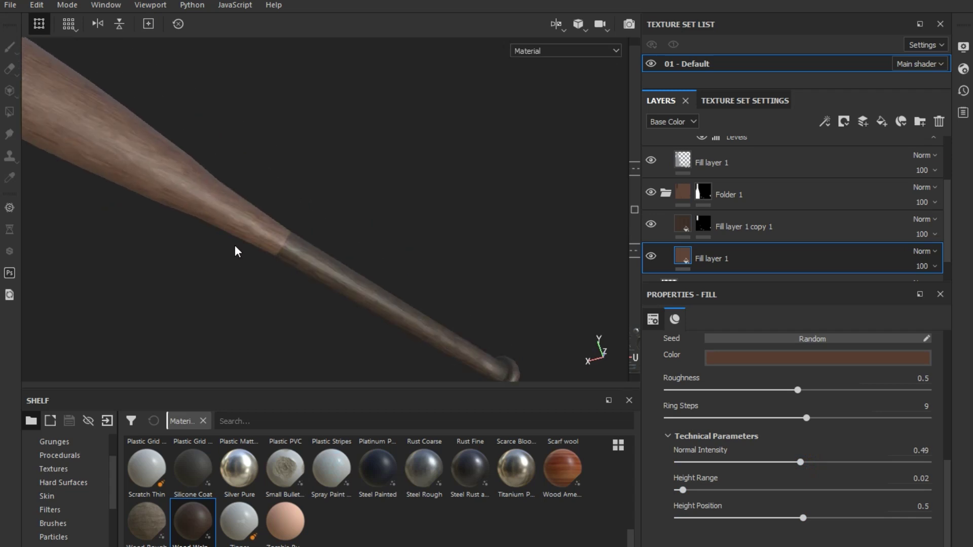
scroll(235, 244, down, 2)
scroll(235, 245, down, 1)
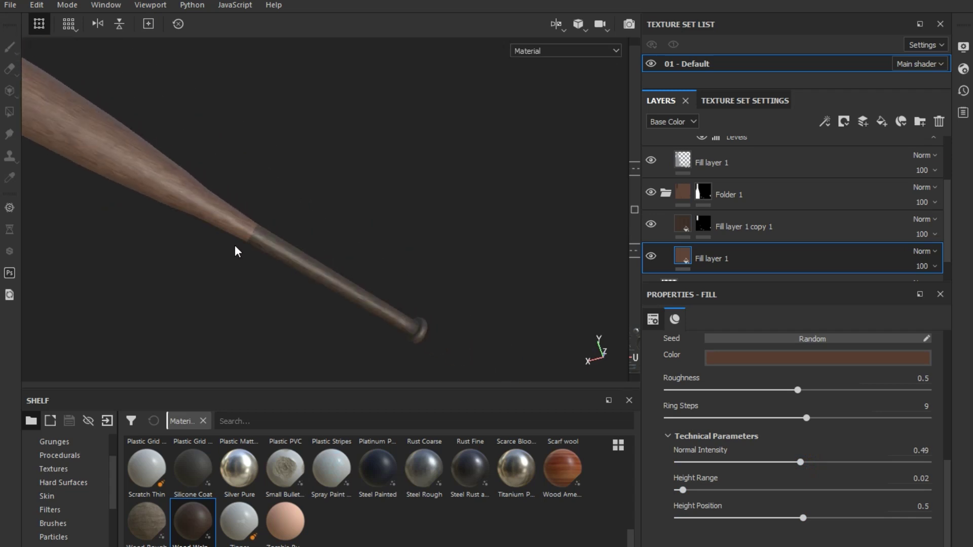
alt+middle_drag(235, 244, 281, 264)
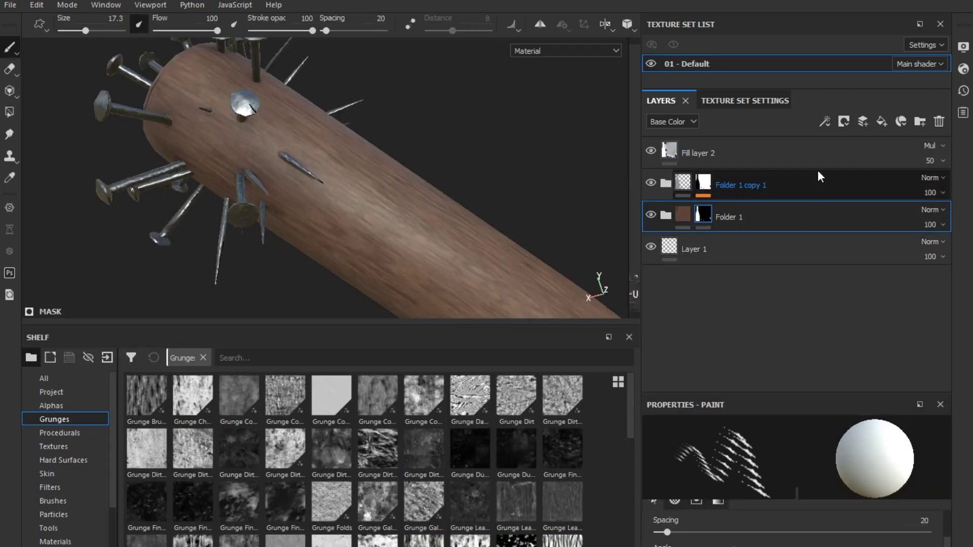
Add a new fill layer, Fill layer 3, with a black mask.
click(882, 123)
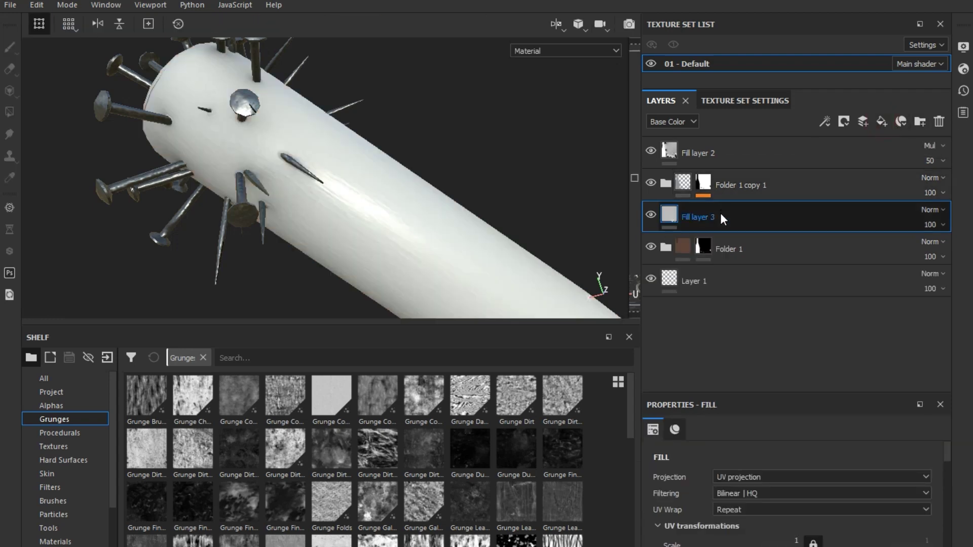
right_click(724, 218)
click(745, 4)
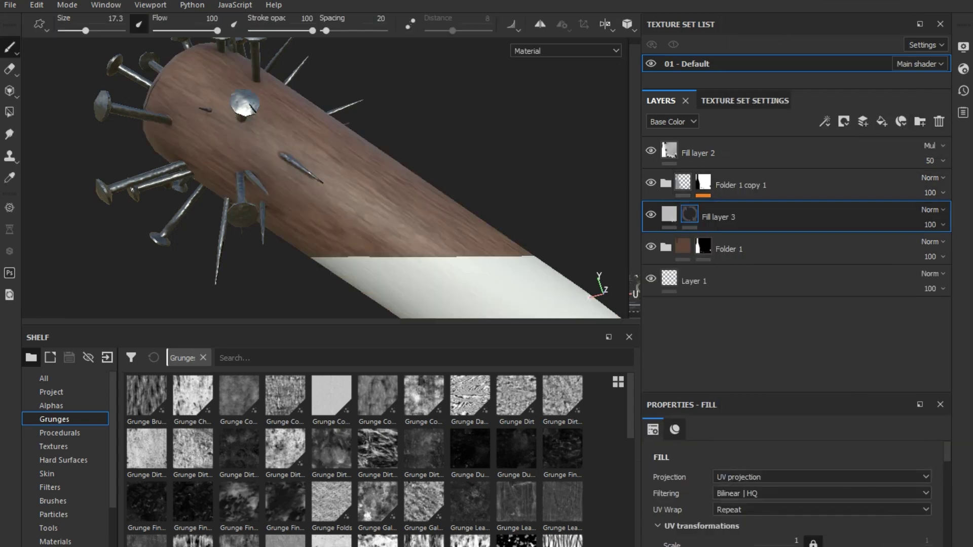
Choose the Brush Paint Line Drop alpha for the brush.
click(35, 405)
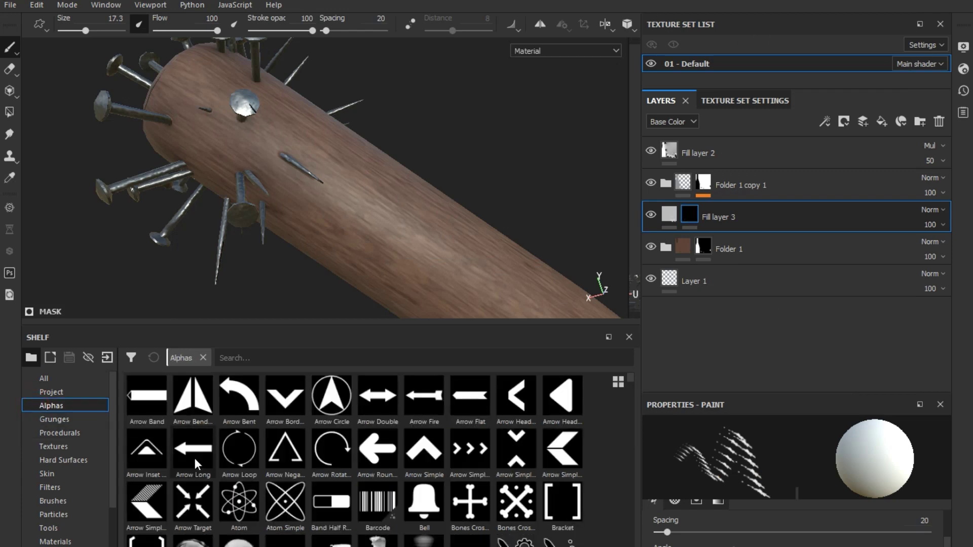
scroll(195, 458, down, 5)
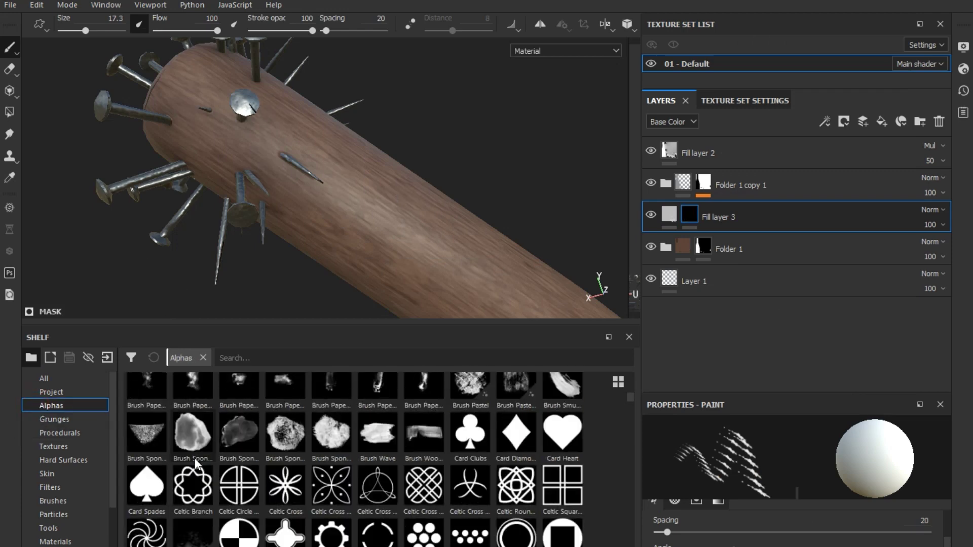
scroll(197, 509, up, 2)
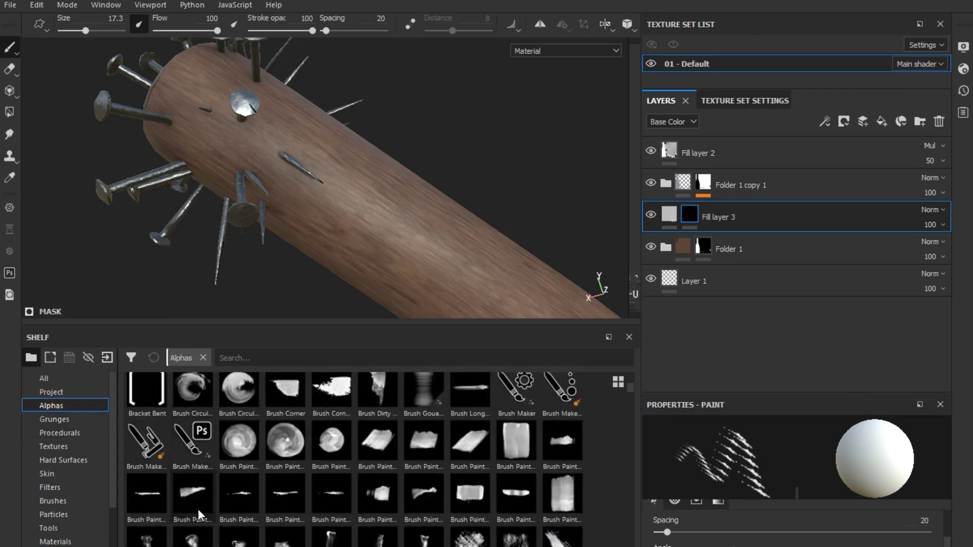
click(281, 492)
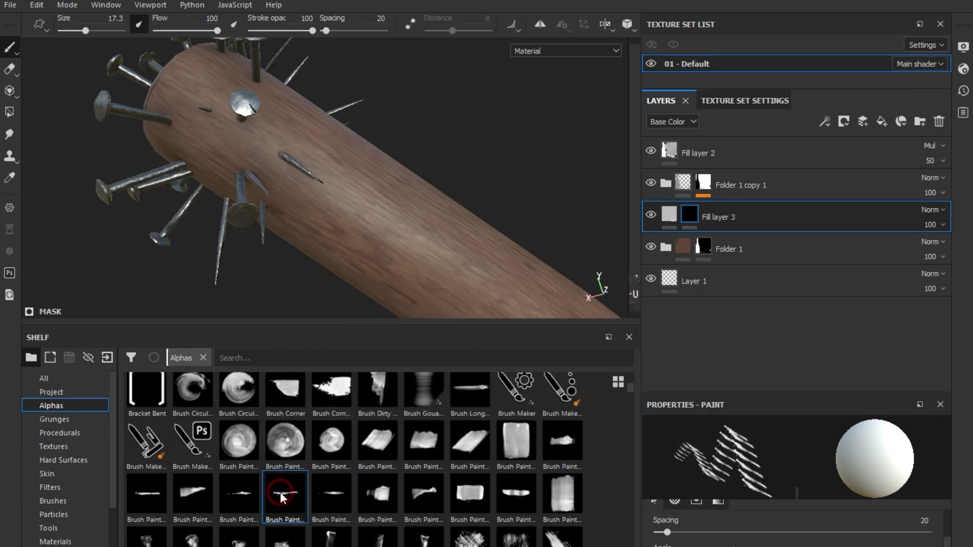
drag(743, 398, 737, 250)
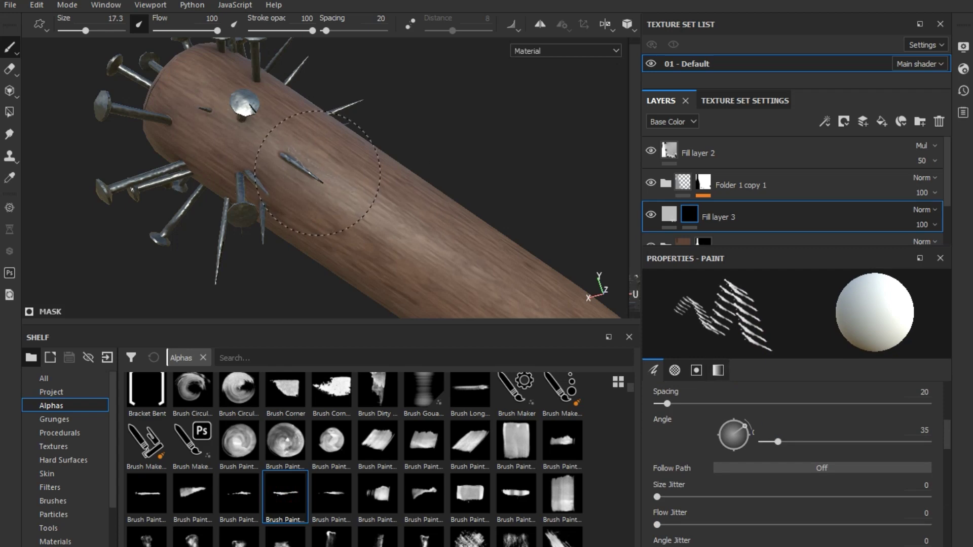
alt+drag(299, 168, 446, 213)
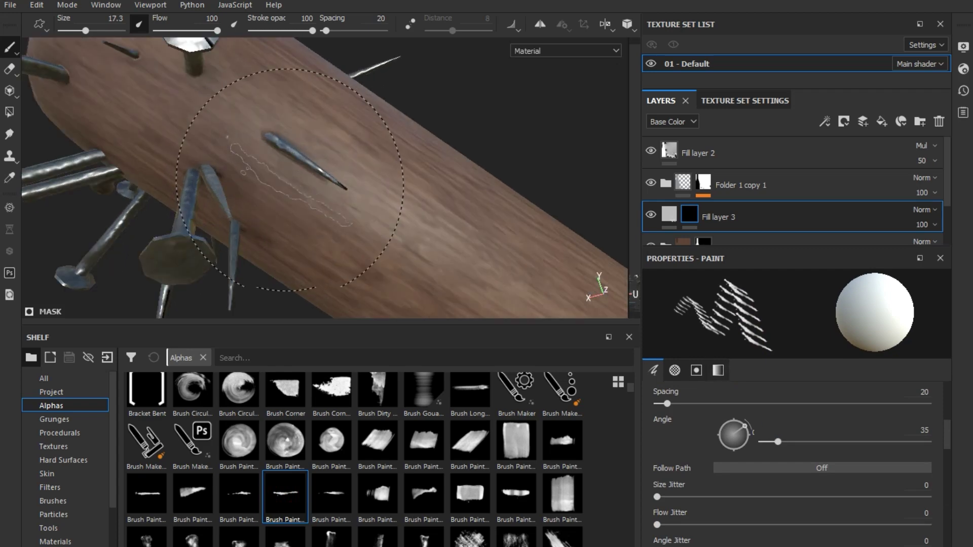
Set the brush hardness to 0.84.
scroll(746, 493, down, 1)
scroll(746, 493, down, 2)
scroll(746, 493, down, 1)
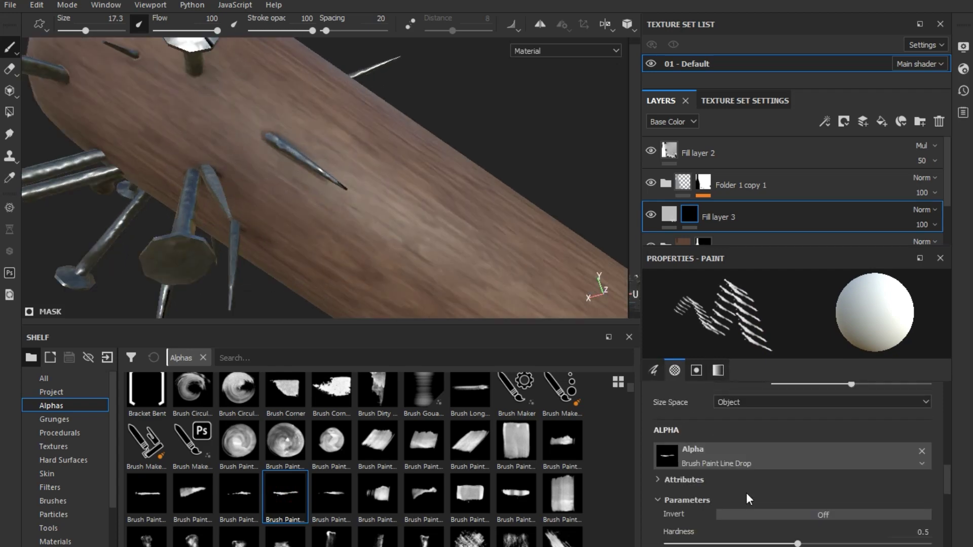
scroll(746, 492, down, 1)
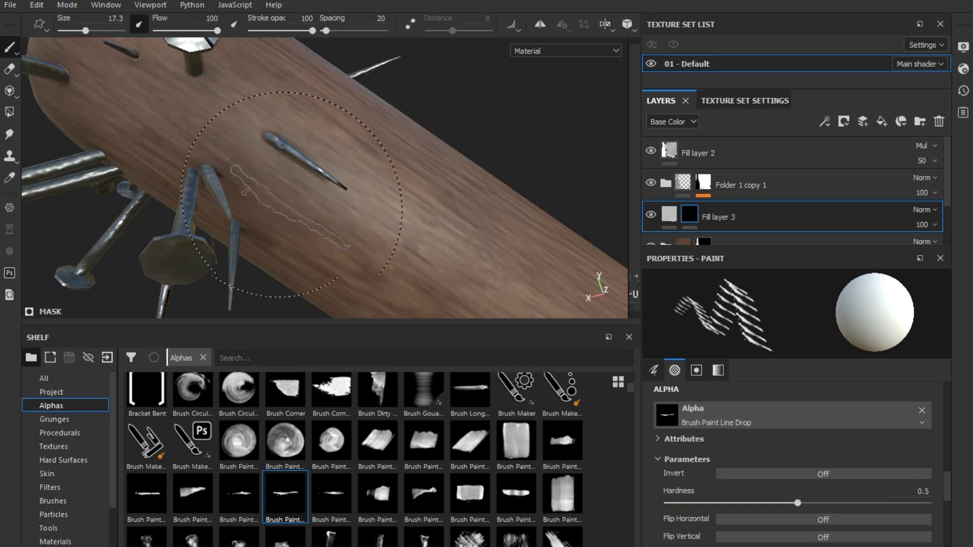
drag(855, 503, 898, 503)
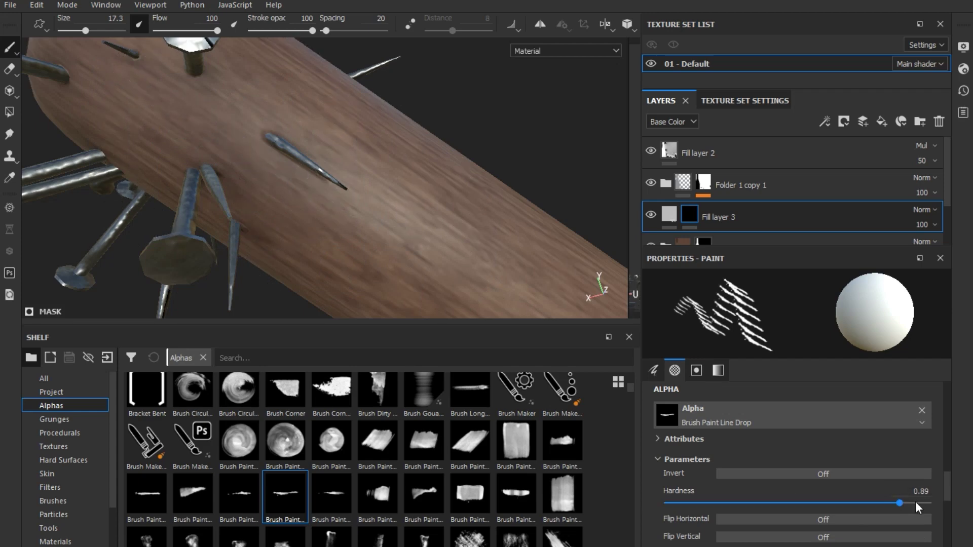
scroll(710, 485, down, 2)
scroll(704, 489, up, 2)
click(692, 505)
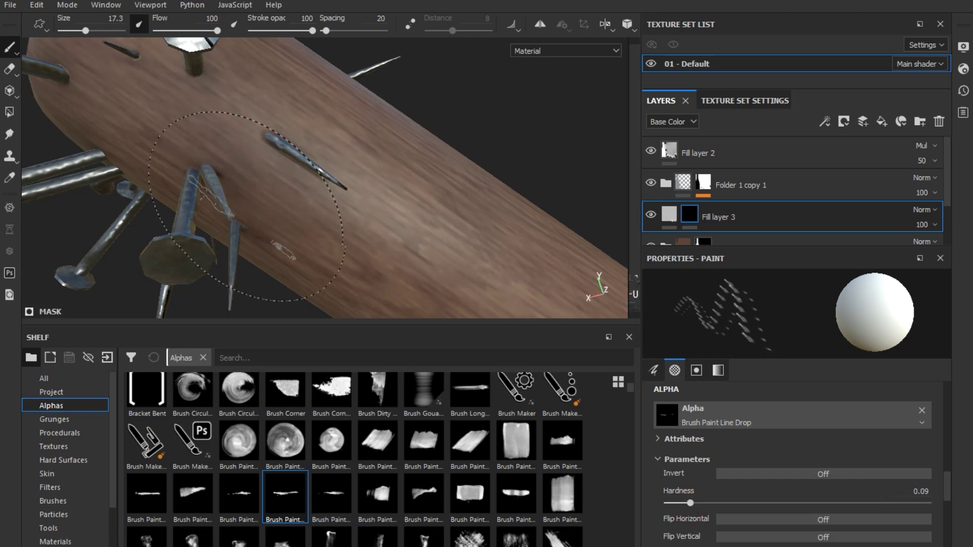
click(847, 495)
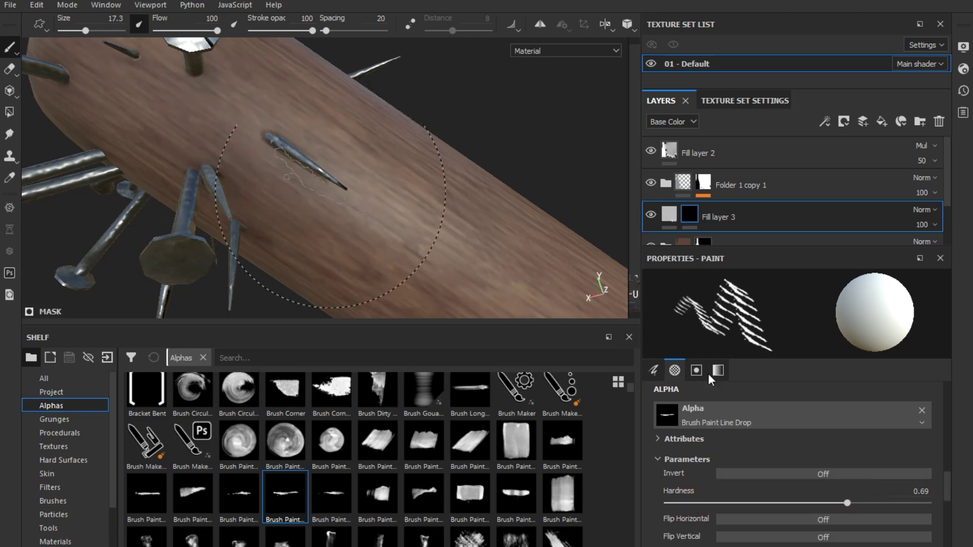
click(886, 503)
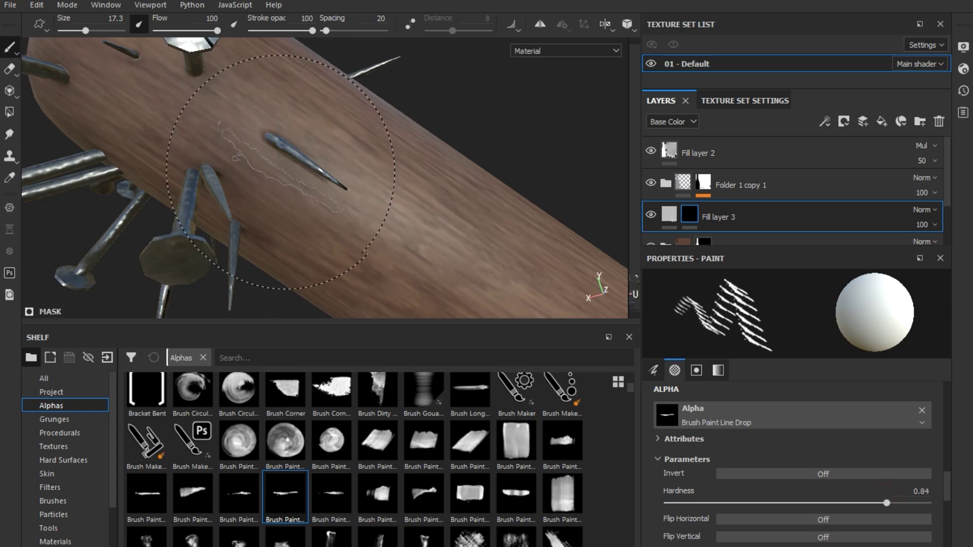
Orbit to the nailed end and stamp a white streak beside a nail.
mouse_move(280, 173)
alt+mouse_down()
mouse_move(292, 154)
mouse_move(262, 149)
alt+mouse_up()
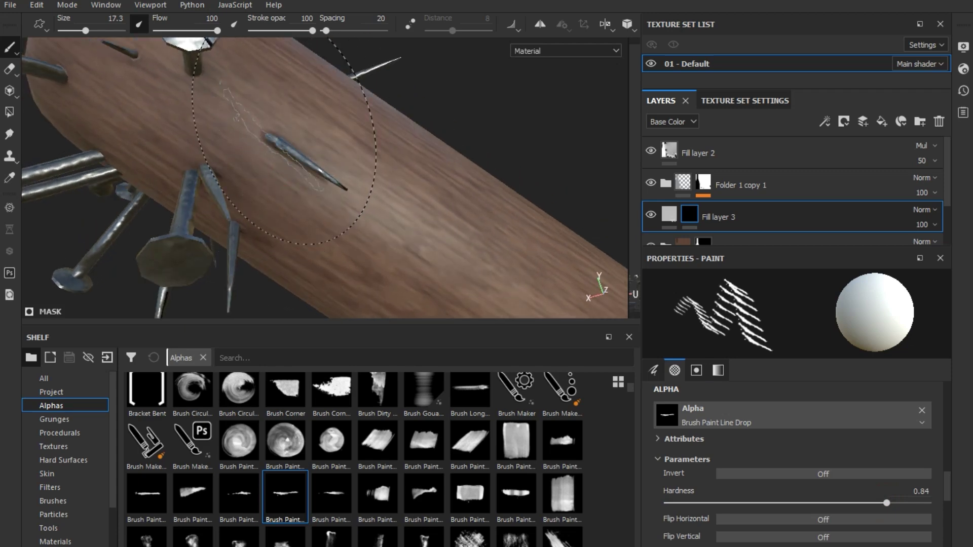
alt+drag(284, 141, 272, 150)
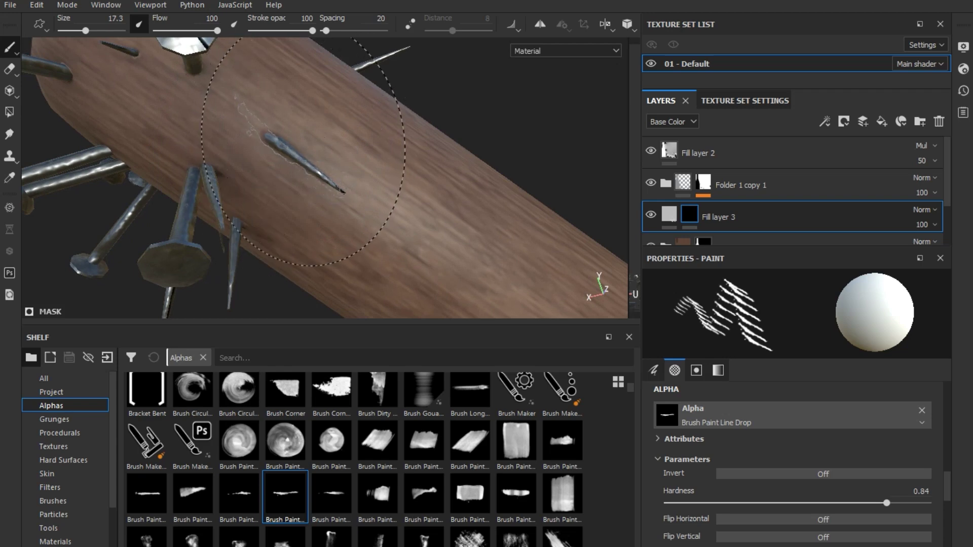
click(303, 151)
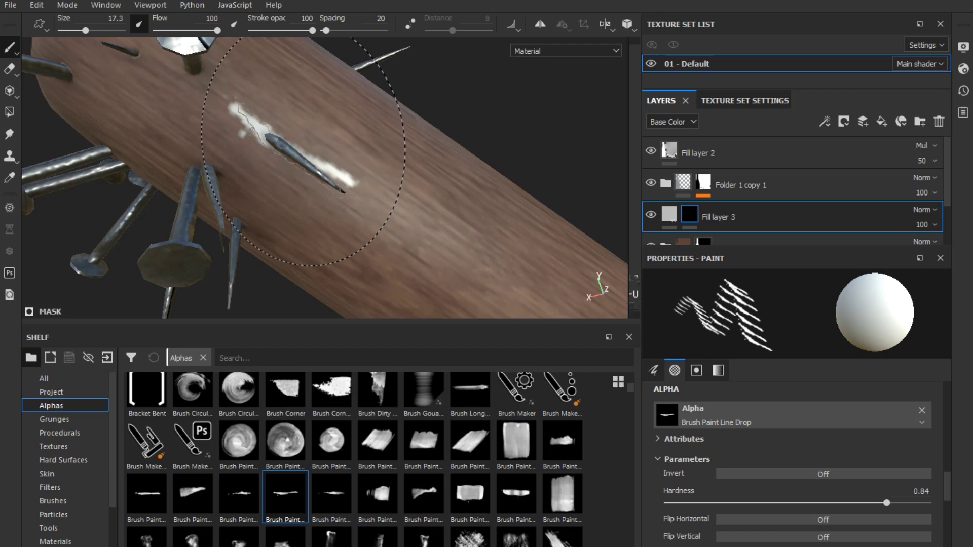
Undo the stamp and rotate the brush angle to 46°.
key(ctrl+z)
alt+drag(303, 152, 287, 158)
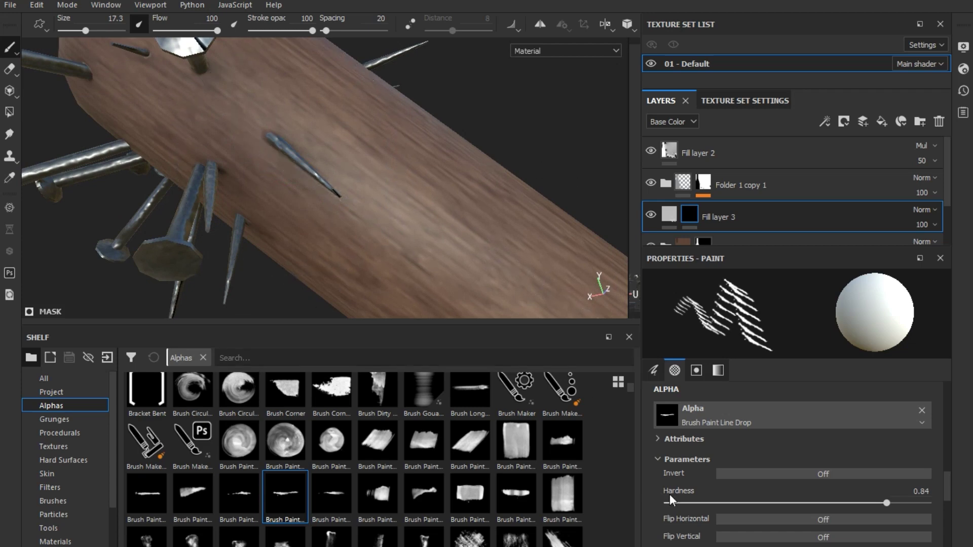
scroll(670, 494, up, 2)
scroll(722, 445, up, 3)
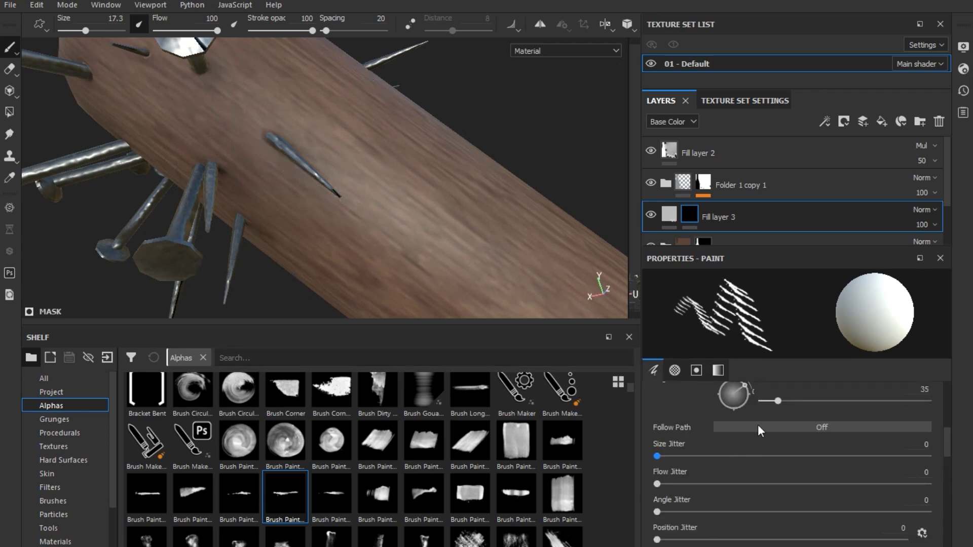
drag(775, 401, 783, 401)
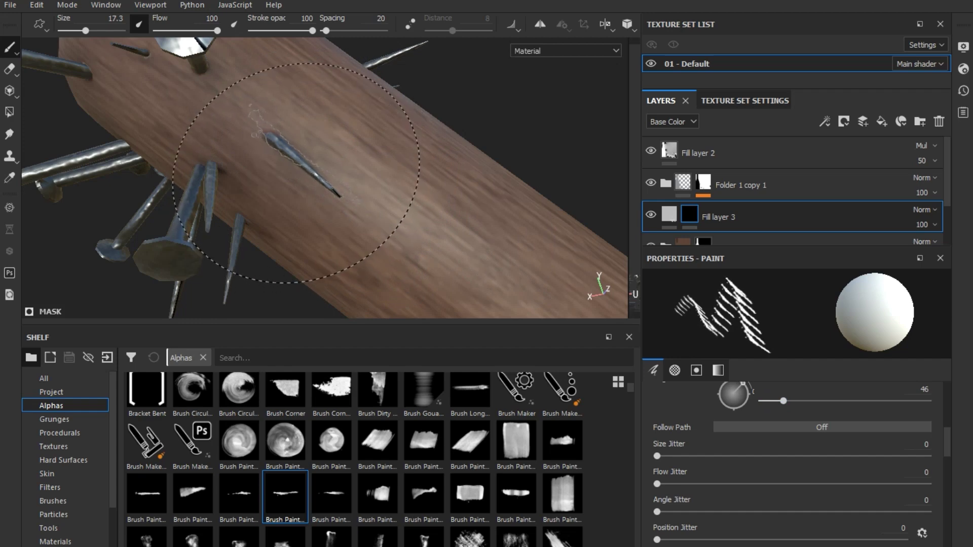
Paint white streaks along both sides of the nail and show Fill layer 3's material settings.
drag(293, 176, 303, 163)
click(302, 163)
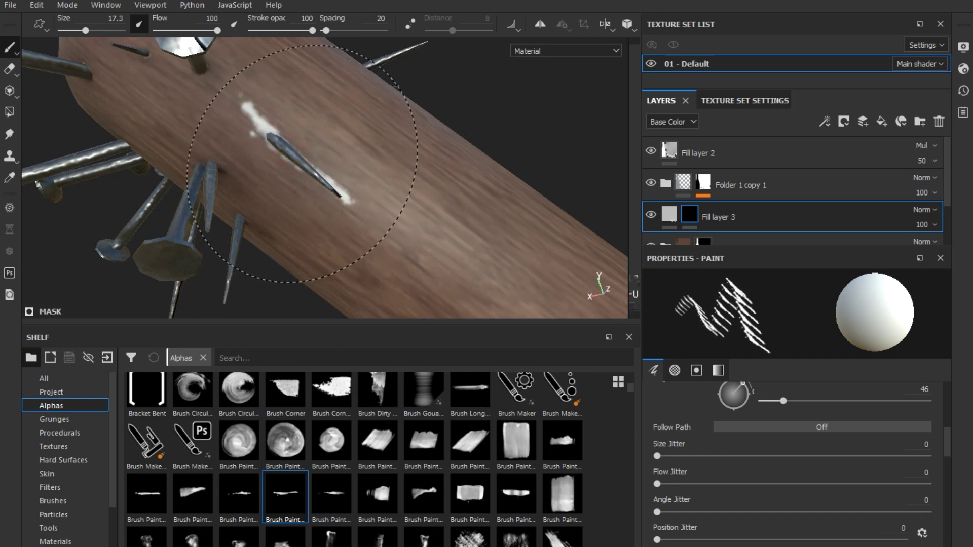
click(303, 163)
click(666, 216)
scroll(704, 457, down, 4)
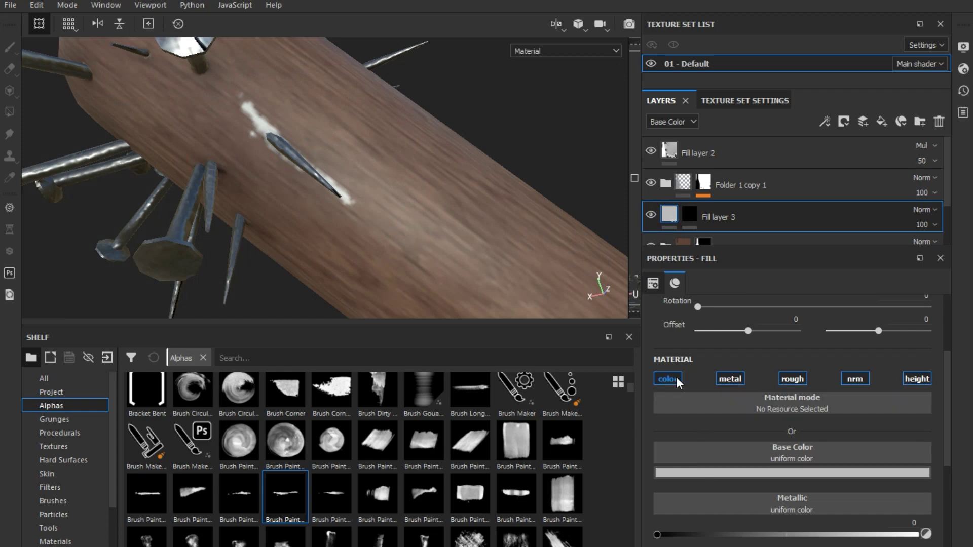
Turn off Fill layer 3's color channel and set its height to -0.0928.
click(676, 377)
scroll(724, 406, down, 4)
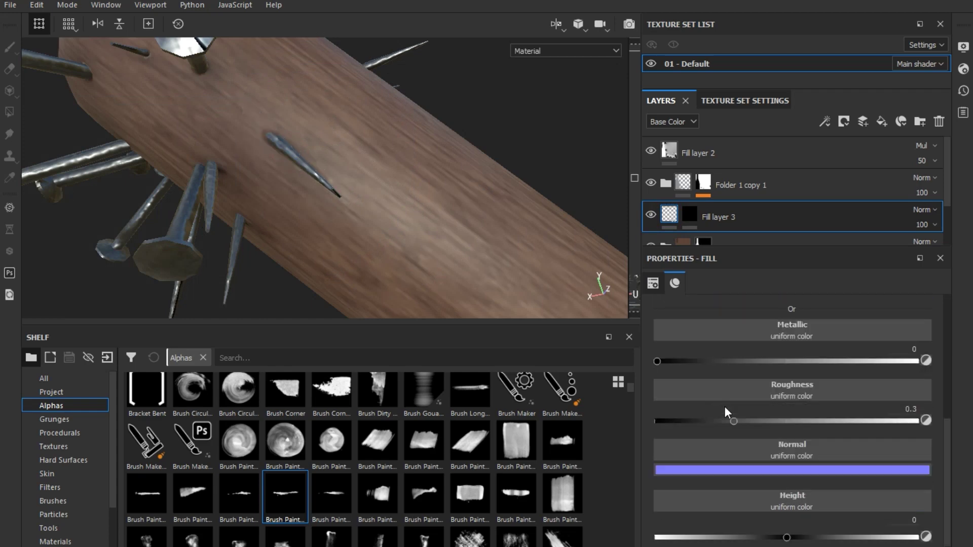
click(796, 532)
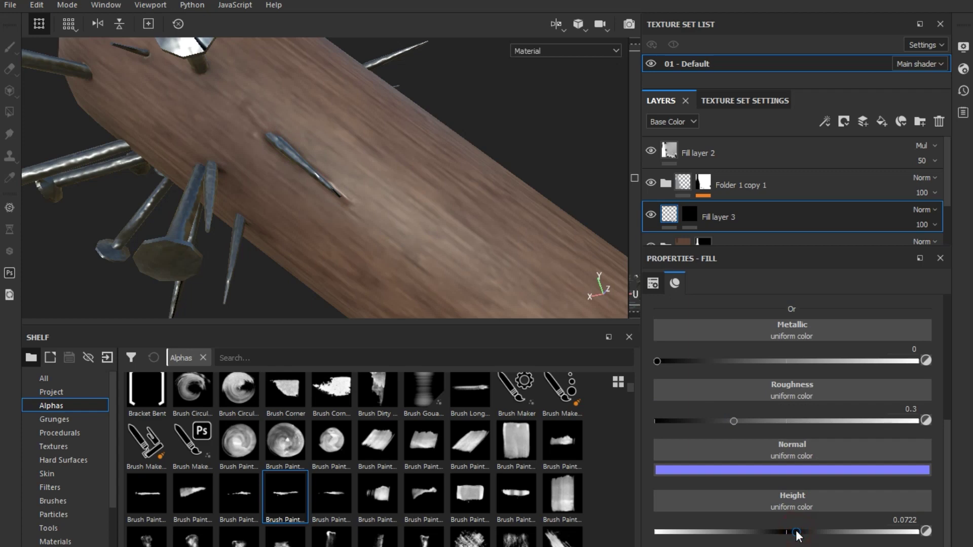
drag(797, 532, 806, 533)
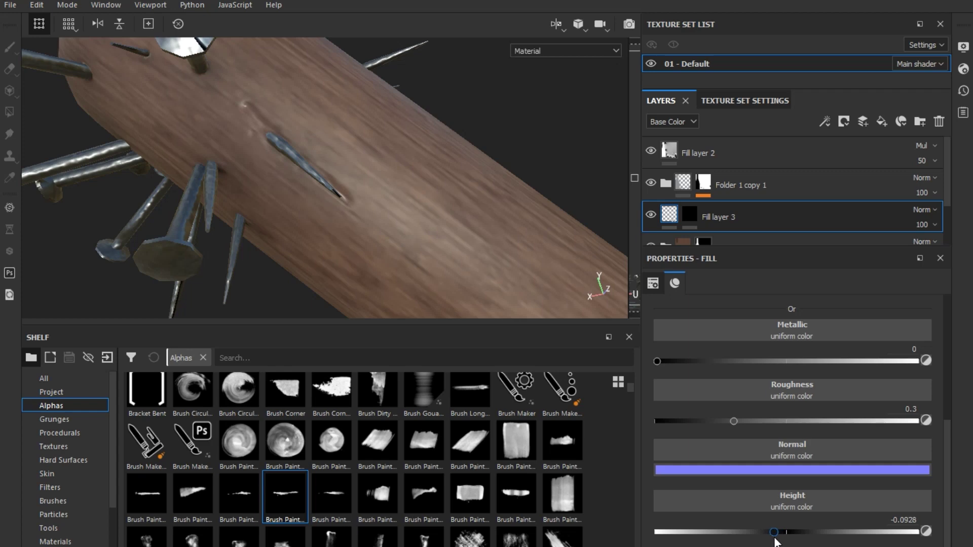
mouse_move(774, 537)
mouse_down()
mouse_move(700, 533)
mouse_move(769, 542)
mouse_up()
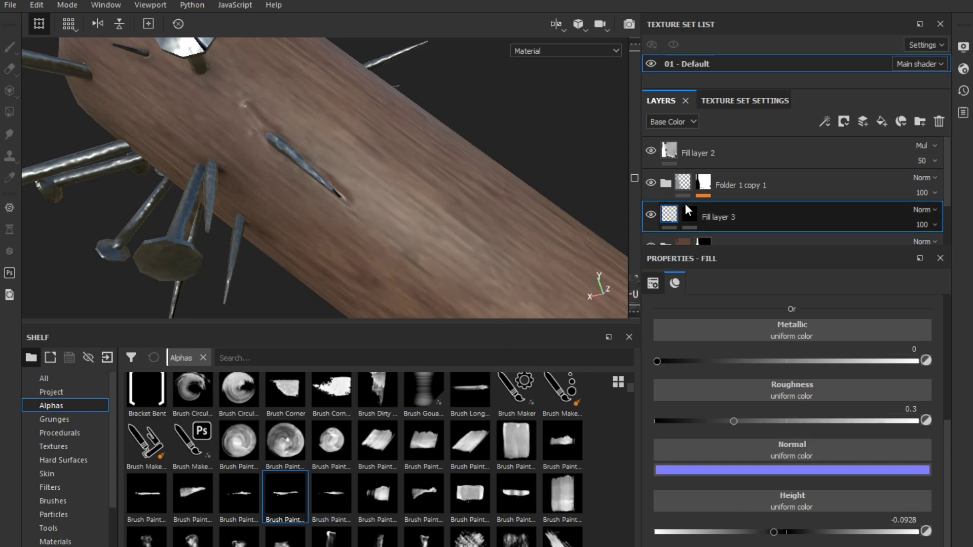
click(684, 214)
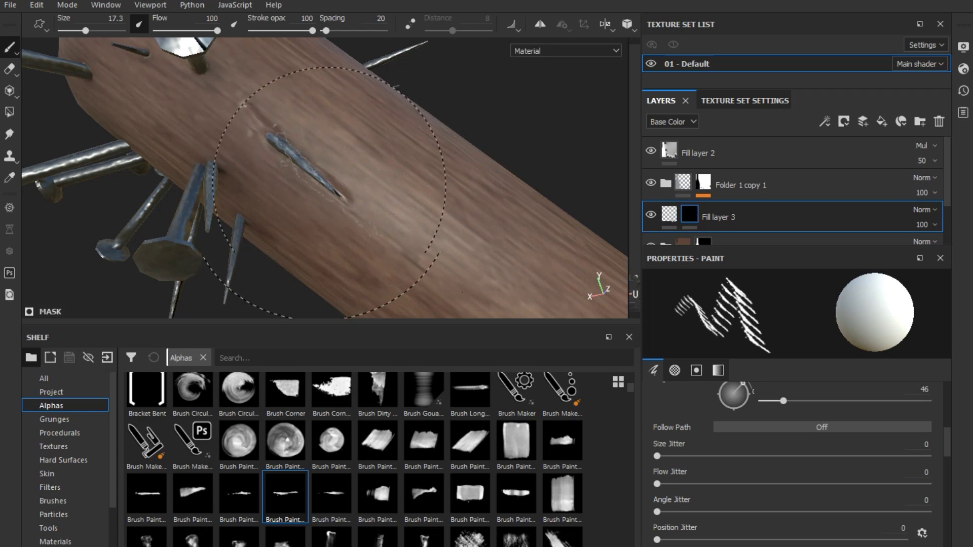
Lower the brush hardness to 0.03.
scroll(740, 468, up, 3)
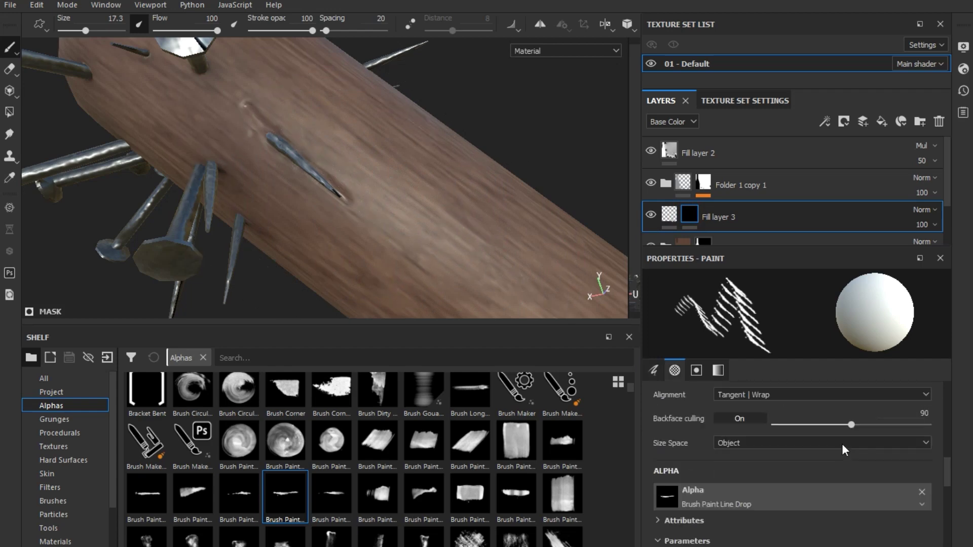
scroll(841, 443, down, 3)
drag(786, 427, 783, 427)
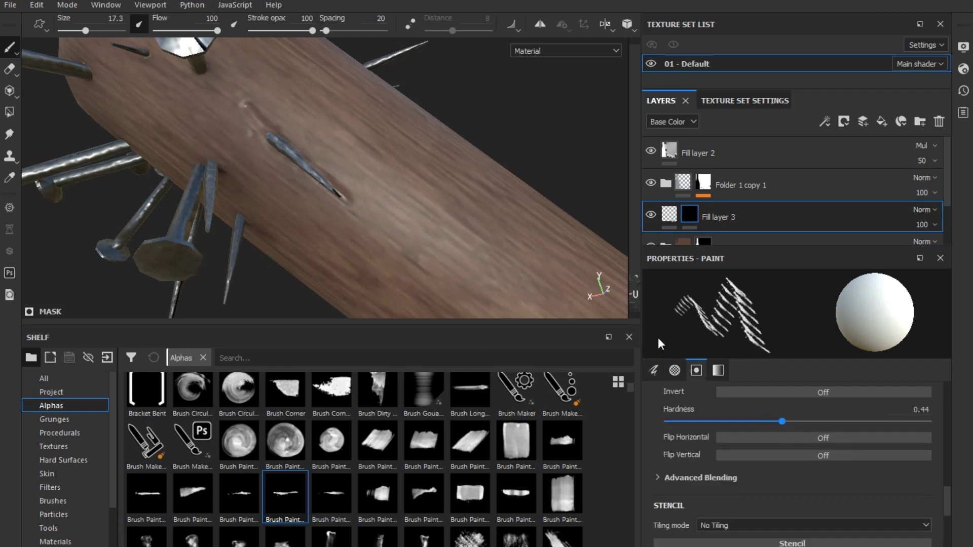
click(736, 419)
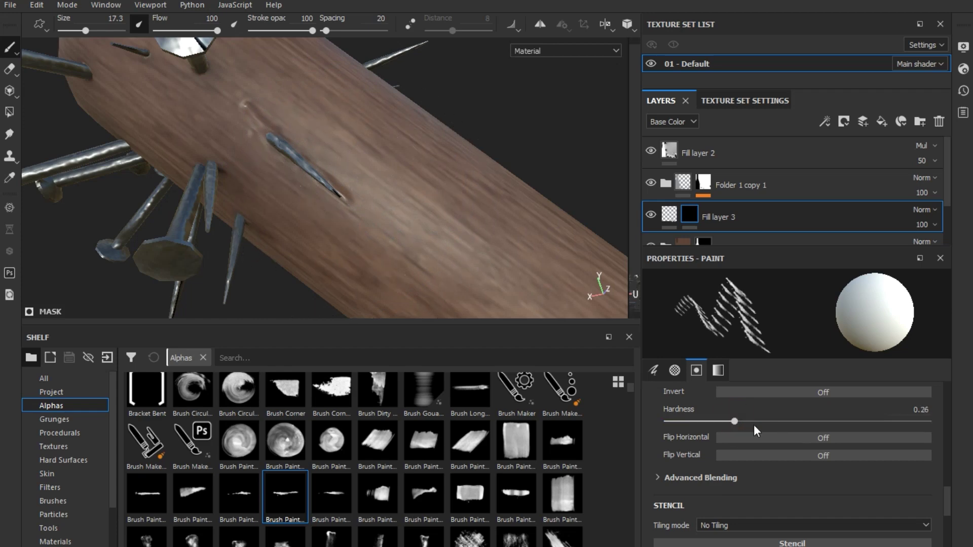
click(692, 420)
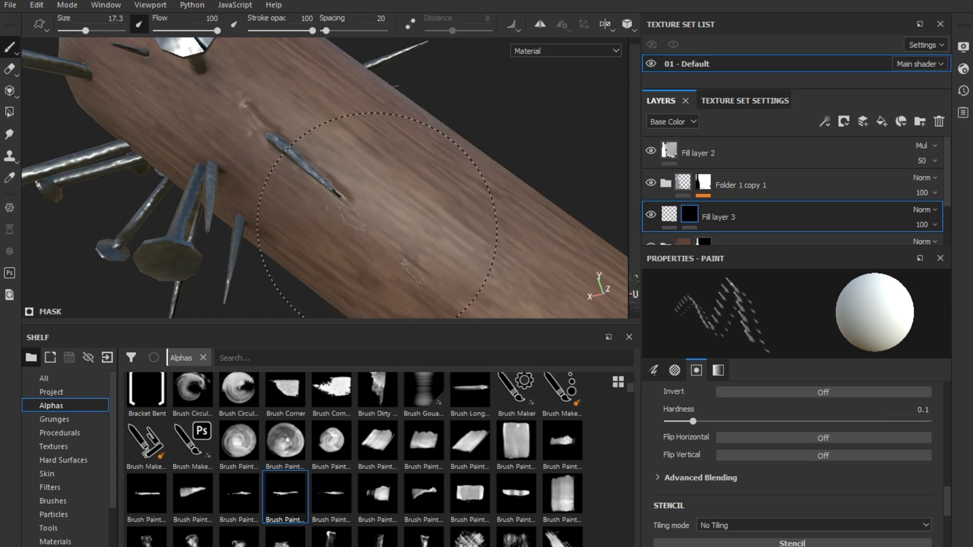
click(674, 420)
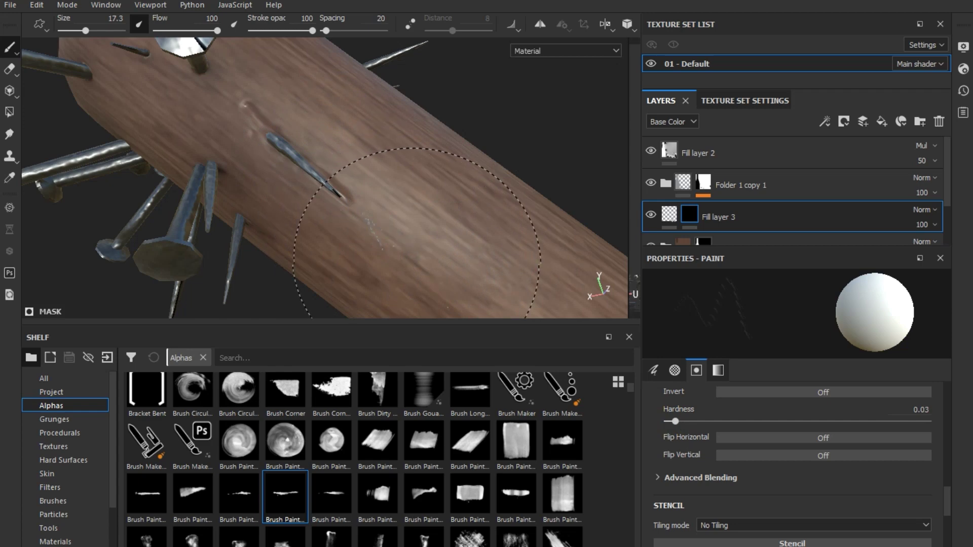
Paint soft scratch dents beside the nail tip on Fill layer 3's mask.
alt+drag(400, 267, 380, 272)
drag(396, 229, 406, 238)
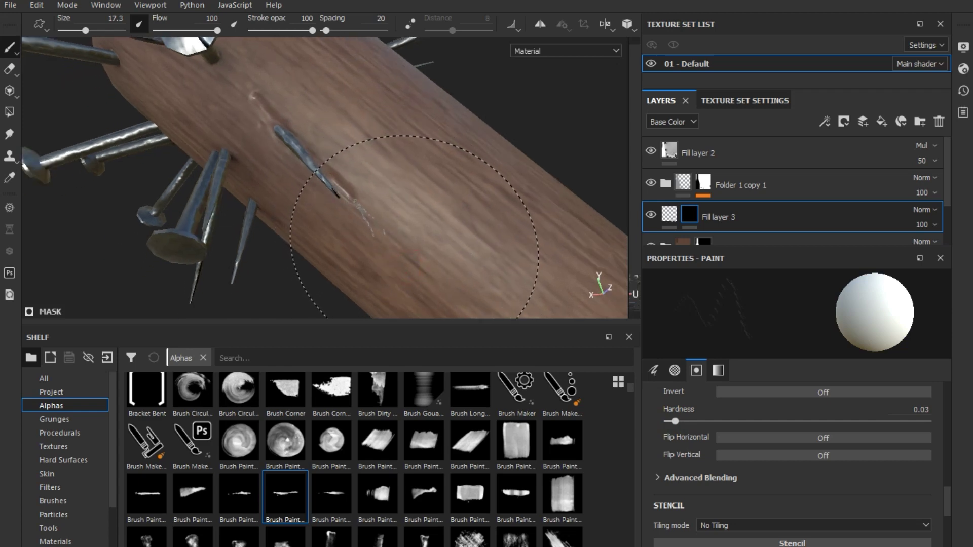
click(387, 239)
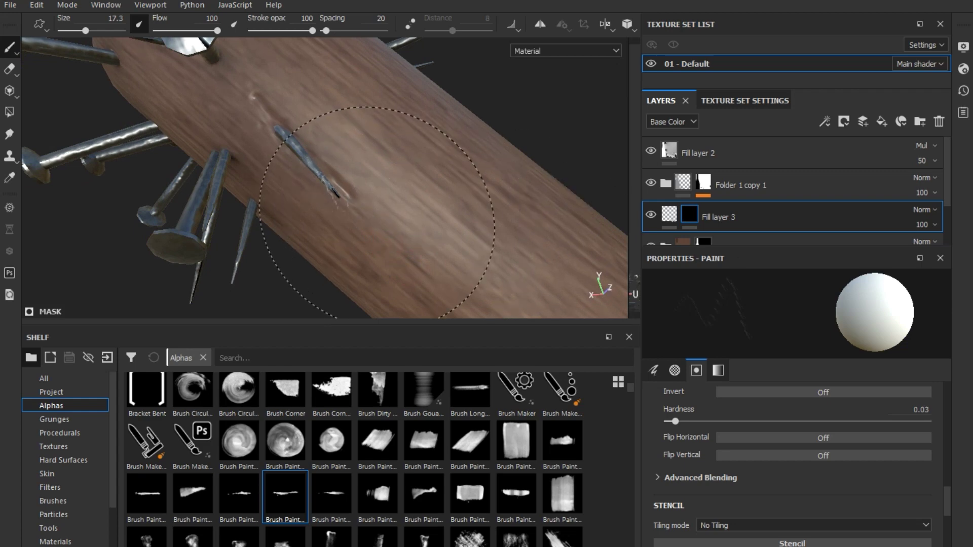
click(389, 242)
mouse_move(389, 242)
alt+mouse_down()
mouse_move(573, 217)
mouse_move(446, 249)
alt+mouse_up()
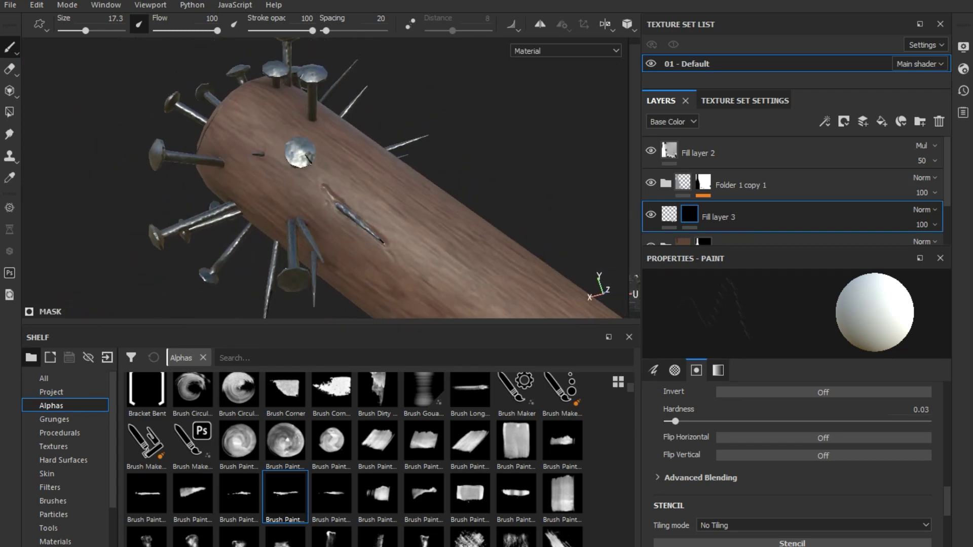
click(674, 218)
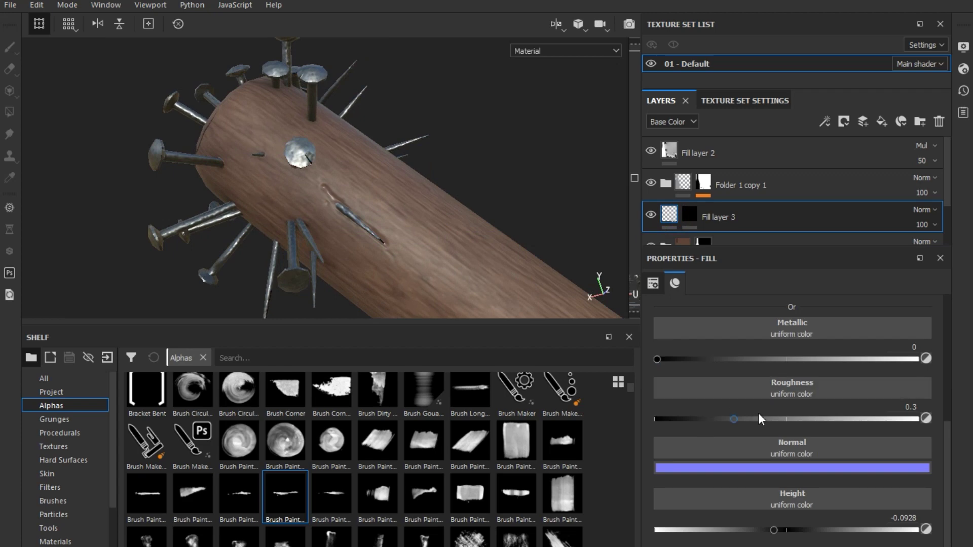
Set Fill layer 3's roughness to 0.4845 and resume brush painting on its mask.
click(783, 420)
mouse_move(792, 418)
mouse_down()
mouse_move(771, 421)
mouse_move(784, 419)
mouse_up()
alt+drag(396, 239, 445, 228)
click(690, 221)
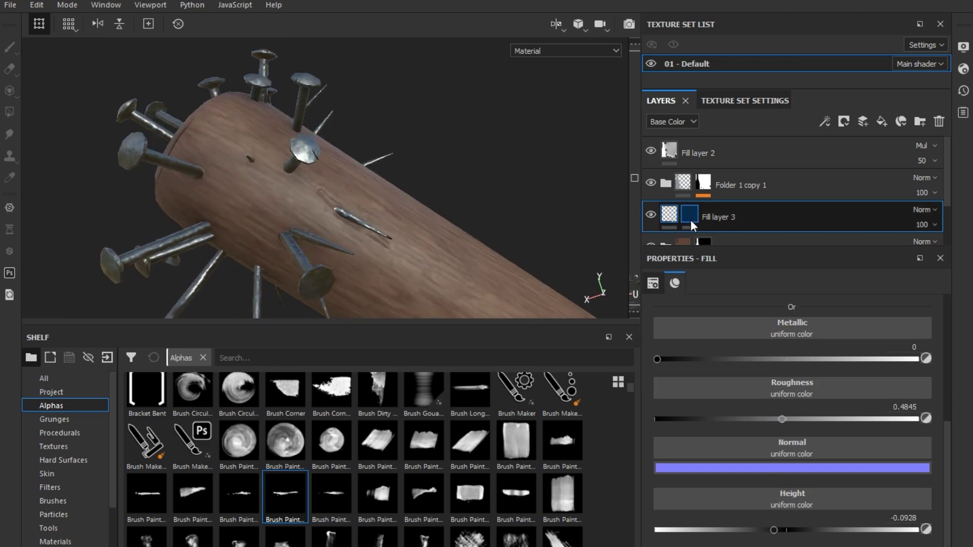
key(1)
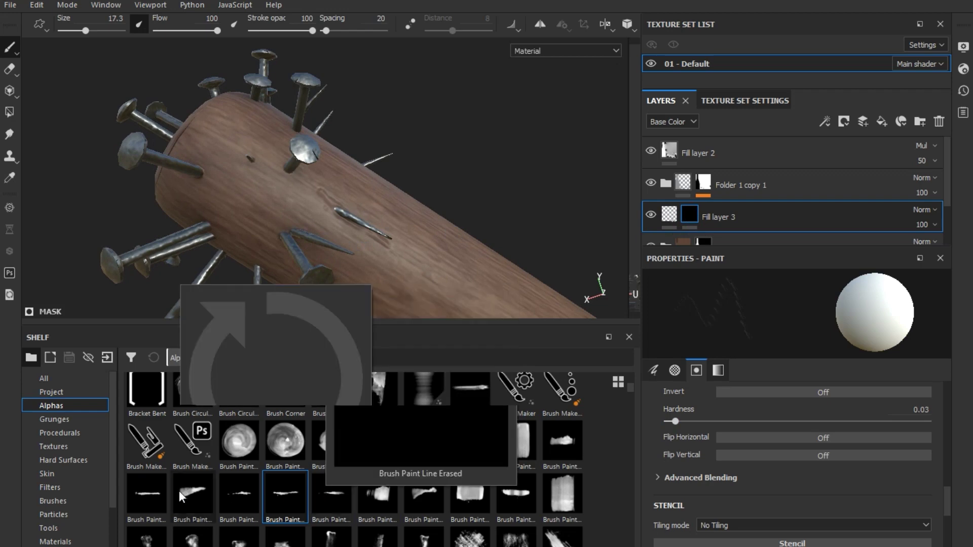
Pick the Brush Paint Line Erased alpha from the shelf and orbit around the bat.
mouse_move(147, 497)
click(157, 491)
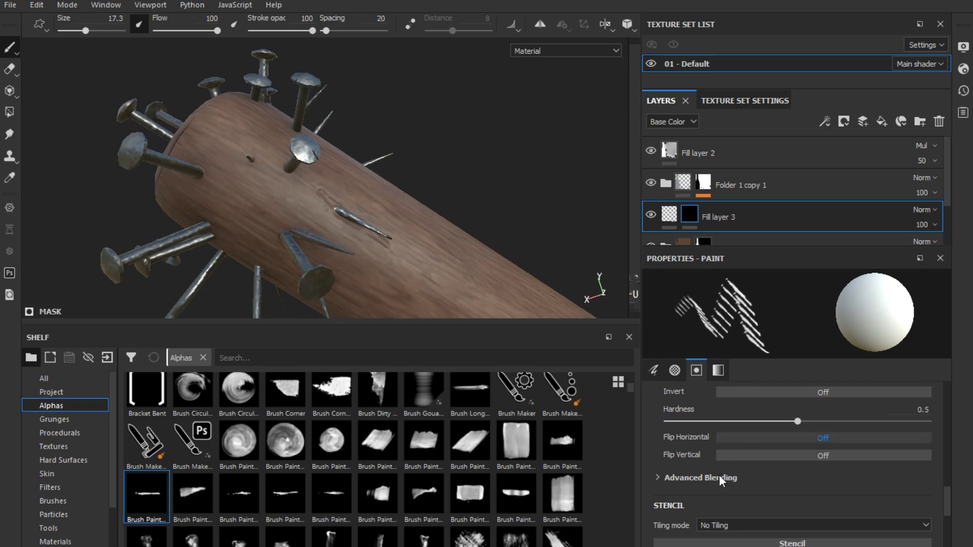
scroll(720, 476, down, 3)
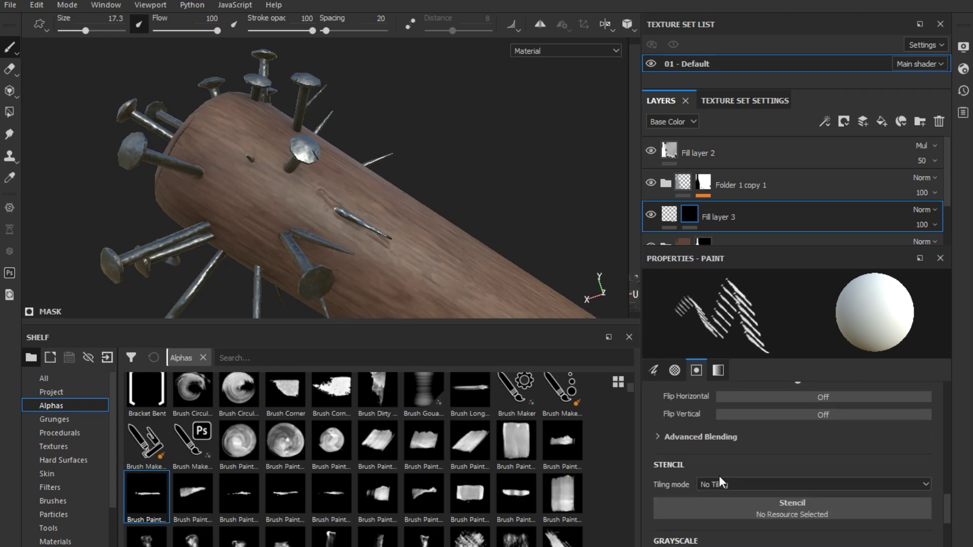
click(318, 492)
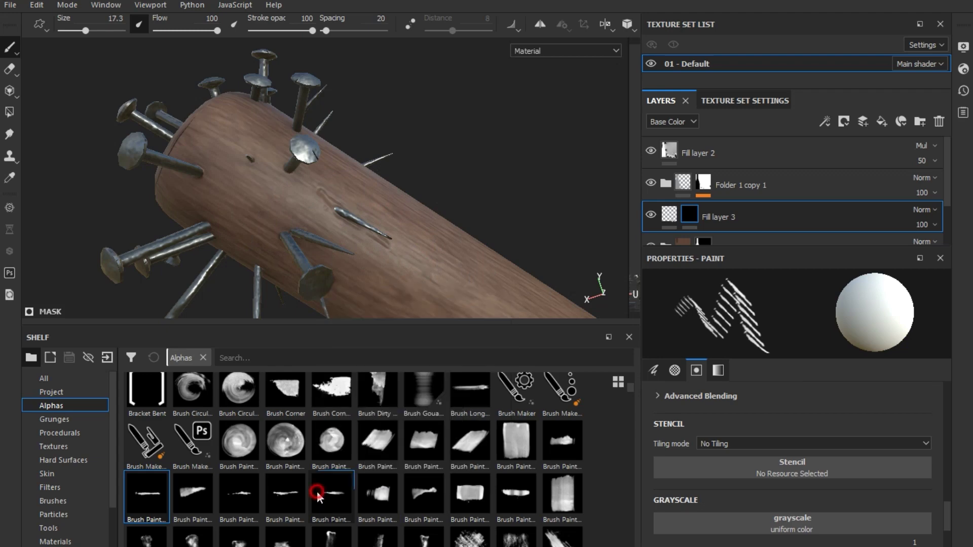
scroll(760, 482, up, 5)
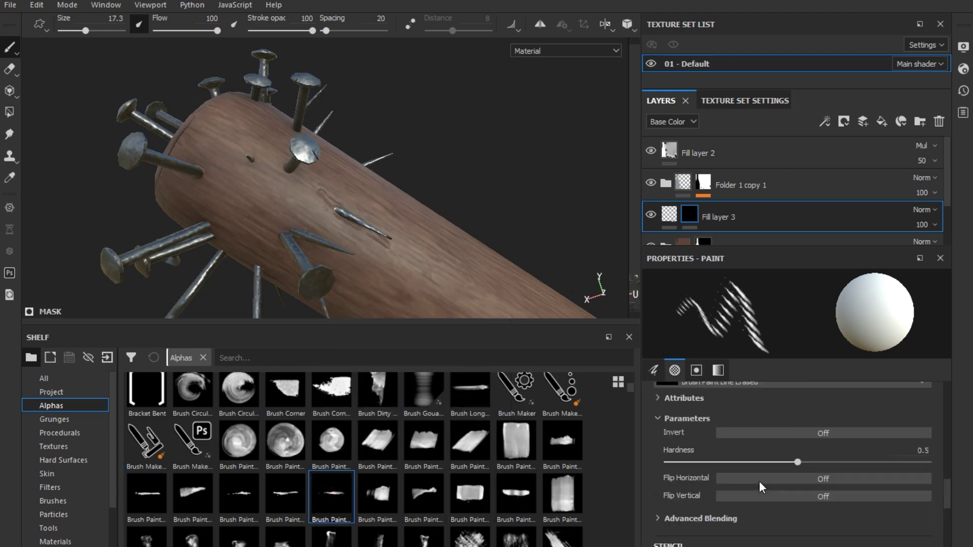
scroll(759, 482, up, 1)
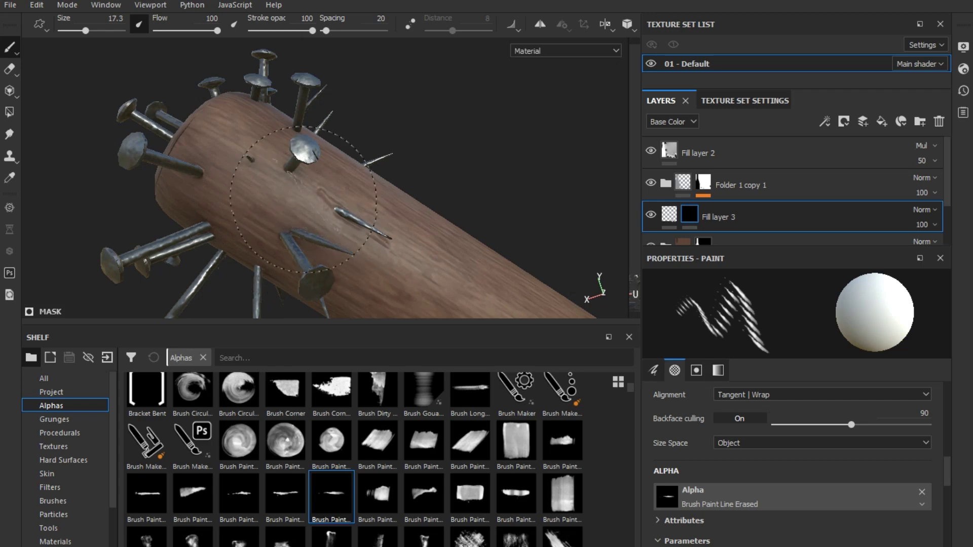
alt+drag(320, 220, 325, 161)
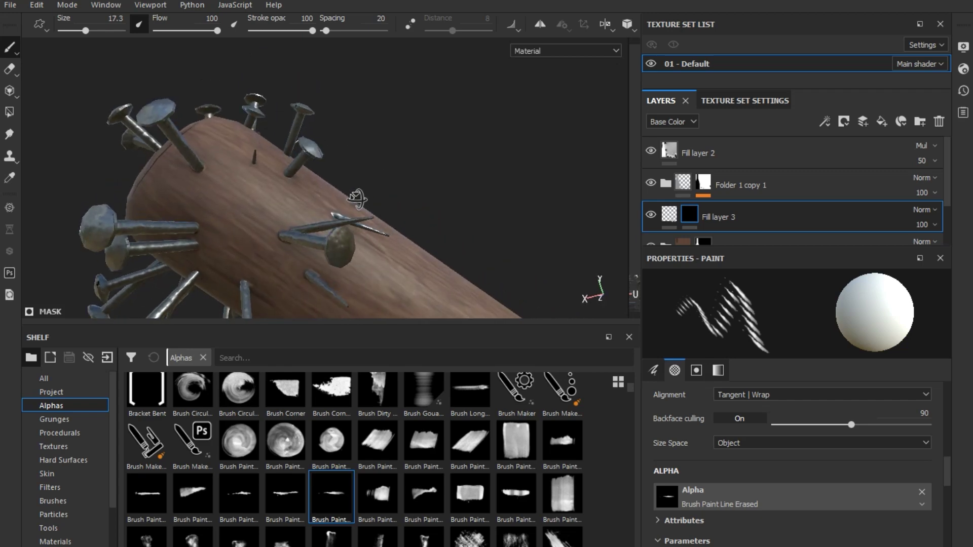
alt+middle_drag(324, 161, 301, 85)
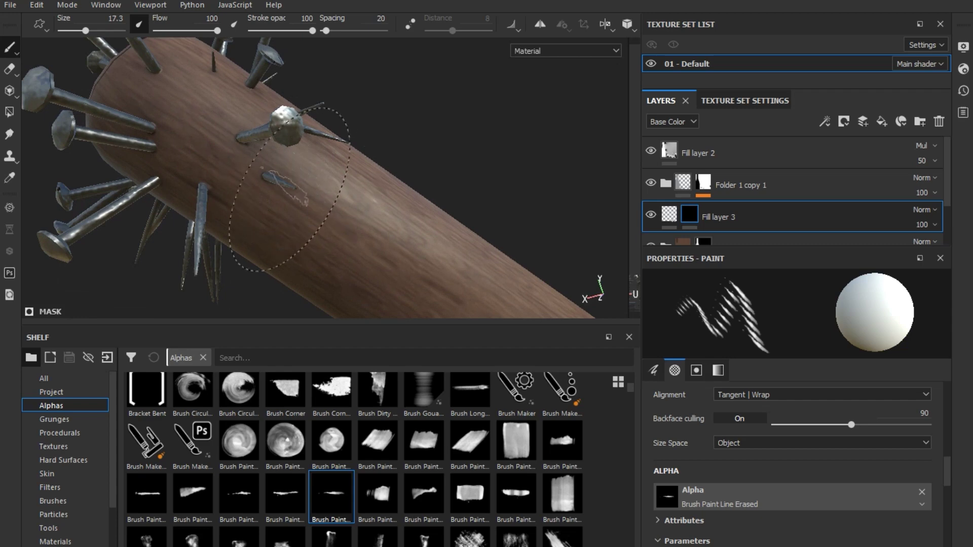
mouse_move(304, 218)
alt+mouse_down()
mouse_move(281, 230)
mouse_move(359, 217)
mouse_move(362, 200)
mouse_move(156, 126)
mouse_move(282, 148)
mouse_move(183, 122)
alt+mouse_up()
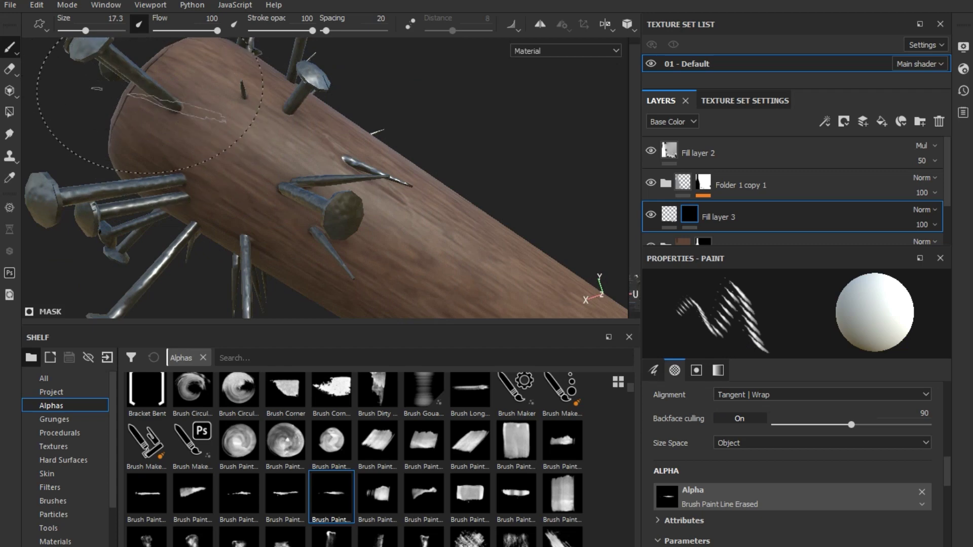
alt+drag(150, 98, 155, 114)
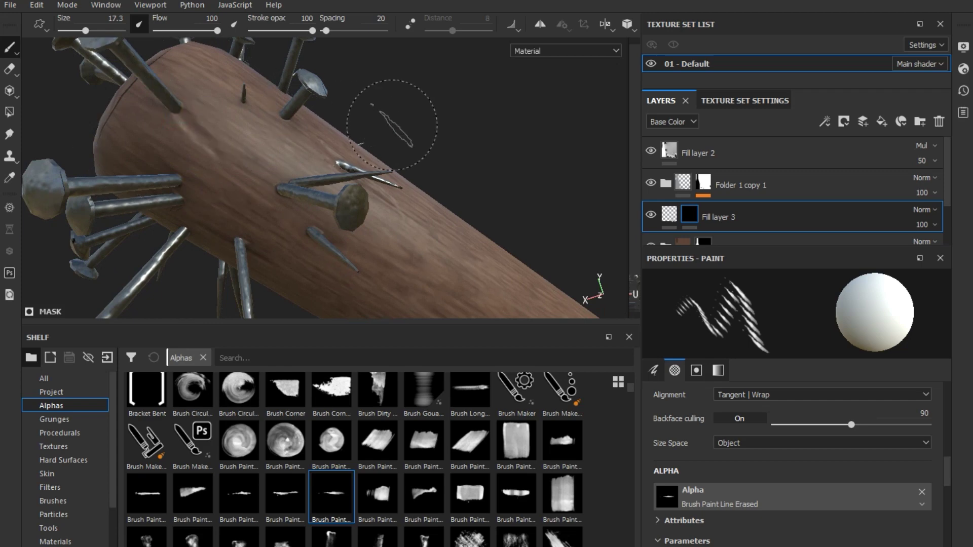
mouse_move(391, 108)
alt+mouse_down()
mouse_move(378, 130)
mouse_move(482, 156)
mouse_move(374, 151)
mouse_move(375, 118)
alt+mouse_up()
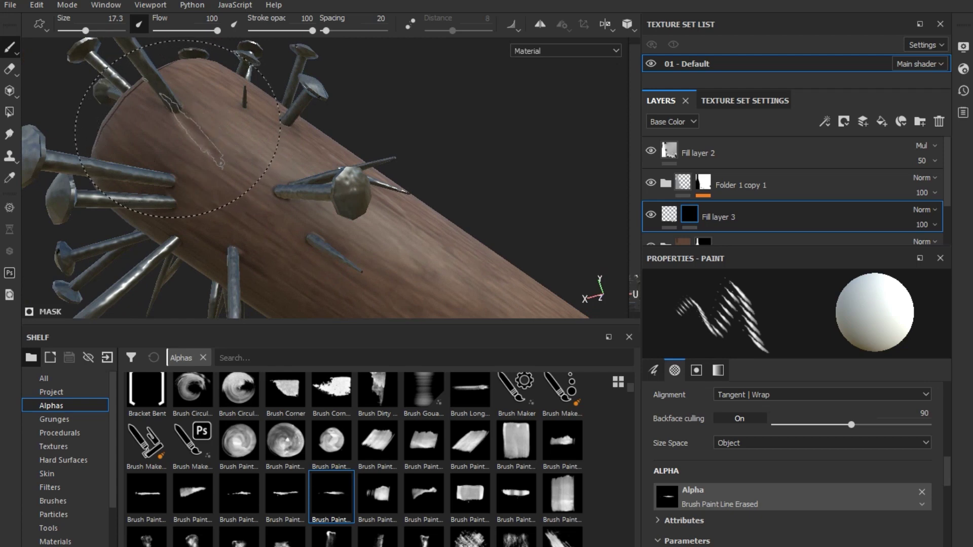
scroll(177, 128, down, 5)
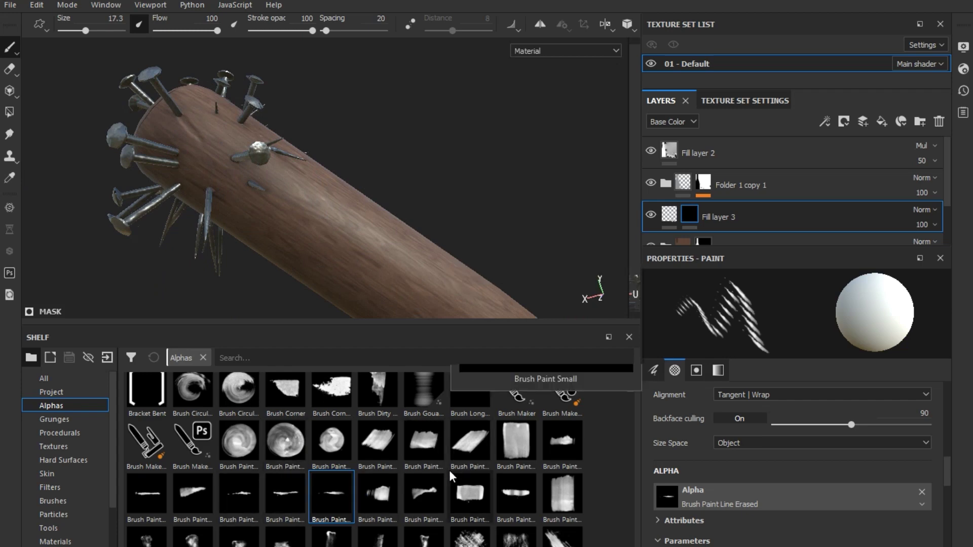
scroll(449, 470, down, 5)
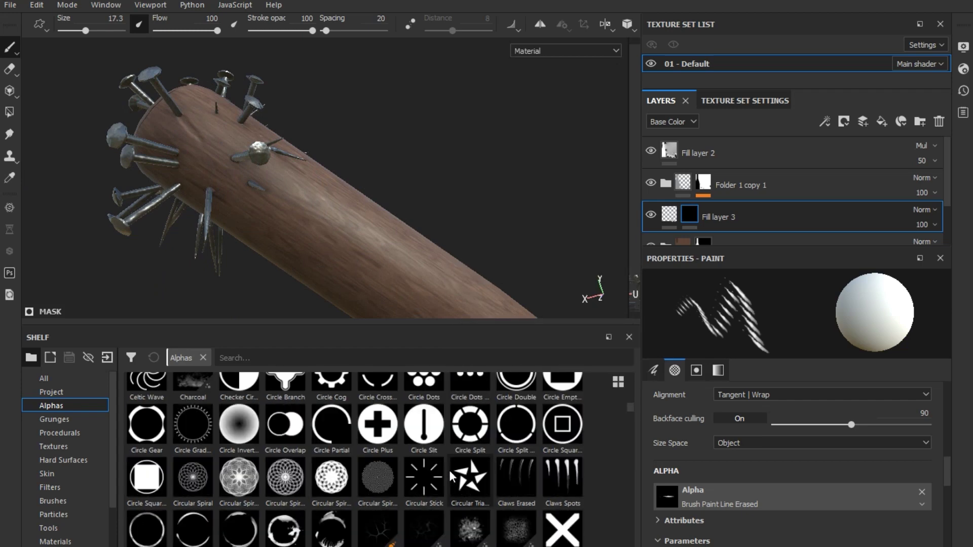
scroll(449, 470, down, 5)
scroll(449, 470, down, 2)
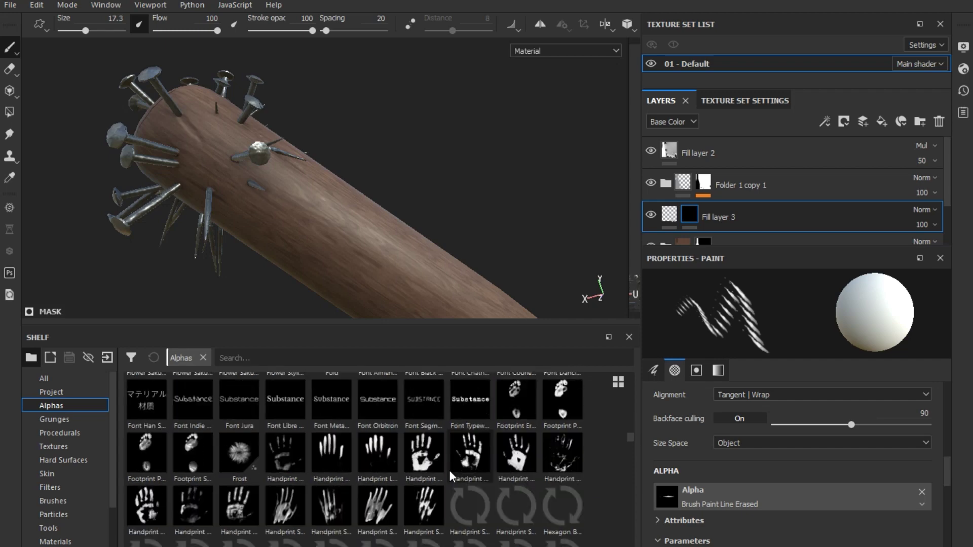
scroll(449, 470, down, 3)
scroll(449, 470, down, 3)
scroll(449, 470, up, 8)
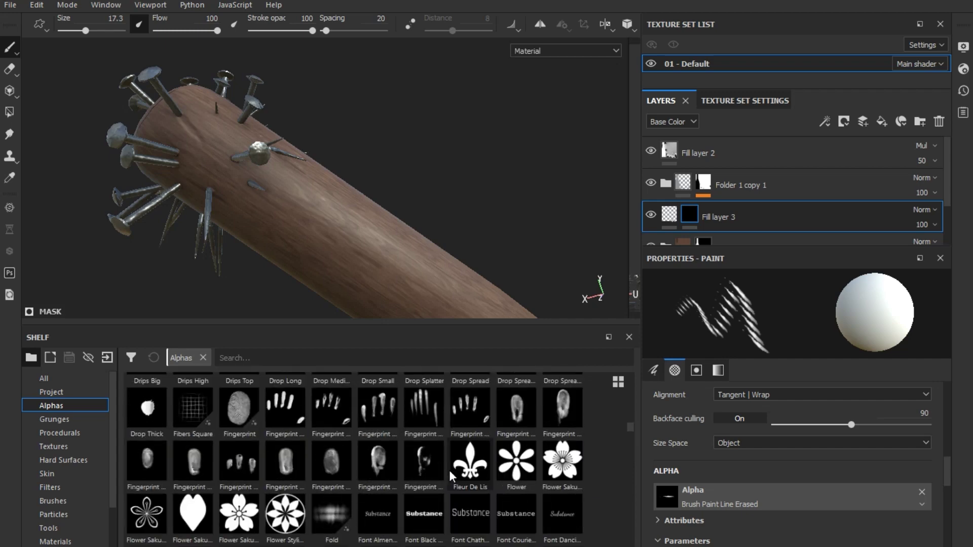
scroll(449, 470, up, 3)
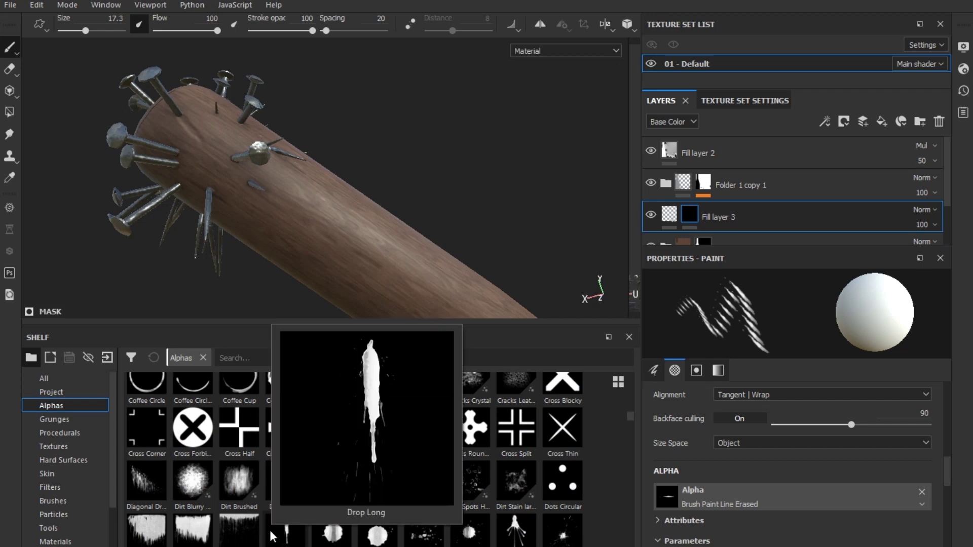
scroll(273, 536, up, 3)
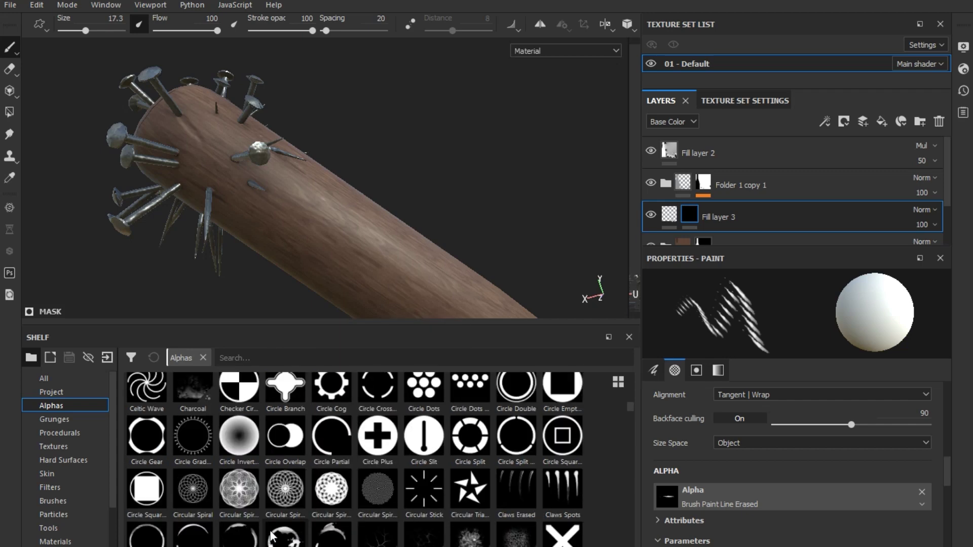
scroll(271, 537, up, 3)
Stamp a Brush Paint Line Cloudy scratch into the wood beside a nail.
scroll(235, 518, up, 2)
click(235, 519)
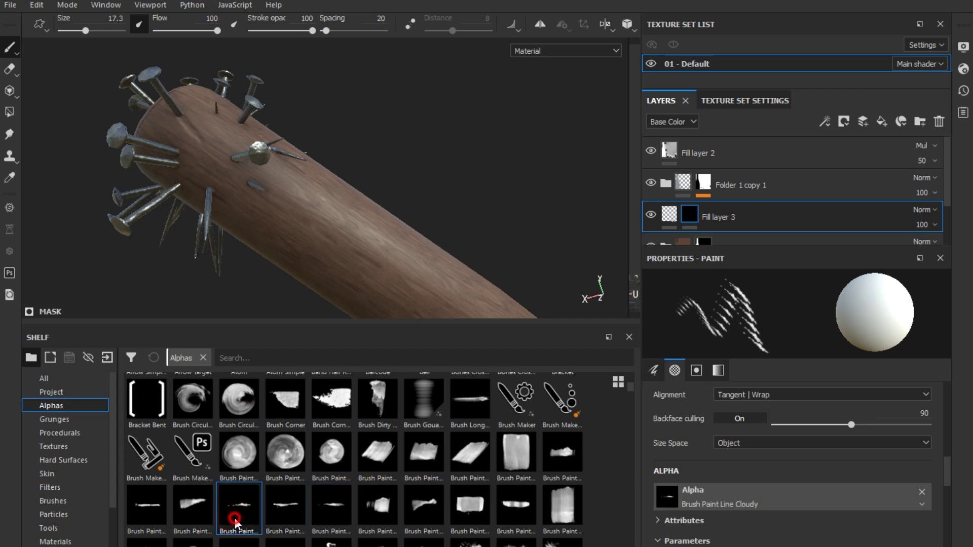
scroll(380, 248, up, 1)
scroll(272, 202, up, 4)
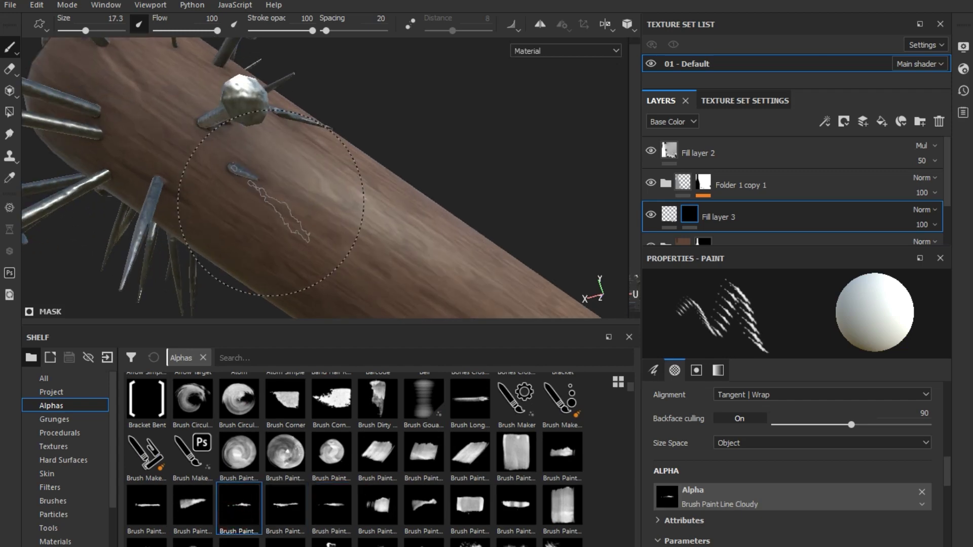
mouse_move(271, 202)
alt+mouse_down()
mouse_move(333, 224)
mouse_move(304, 218)
alt+mouse_up()
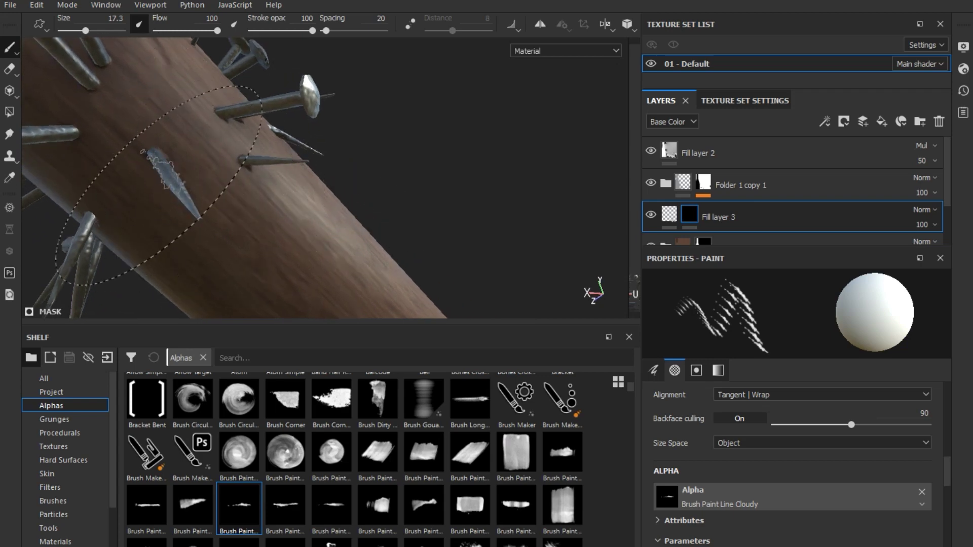
mouse_move(159, 185)
alt+mouse_down()
mouse_move(200, 184)
mouse_move(200, 157)
mouse_move(207, 177)
alt+mouse_up()
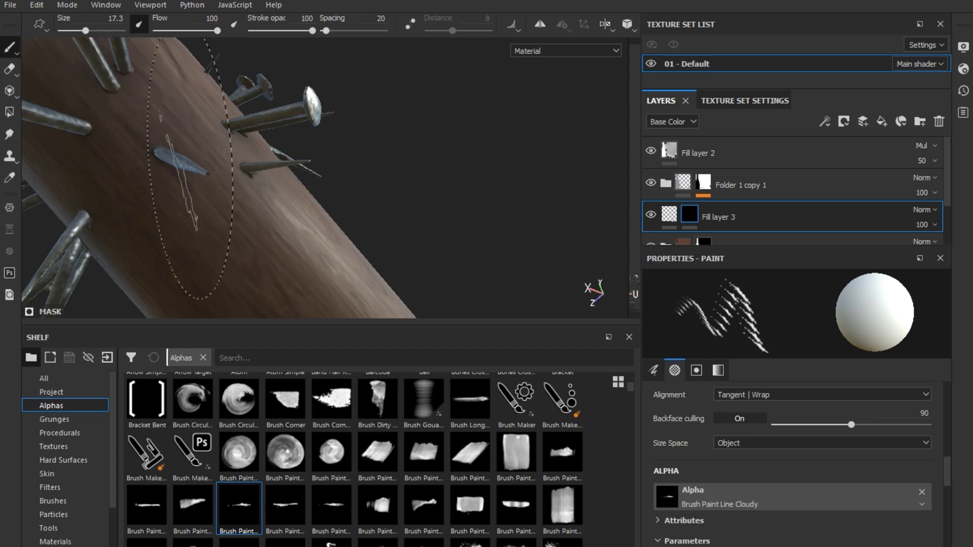
alt+drag(190, 169, 152, 162)
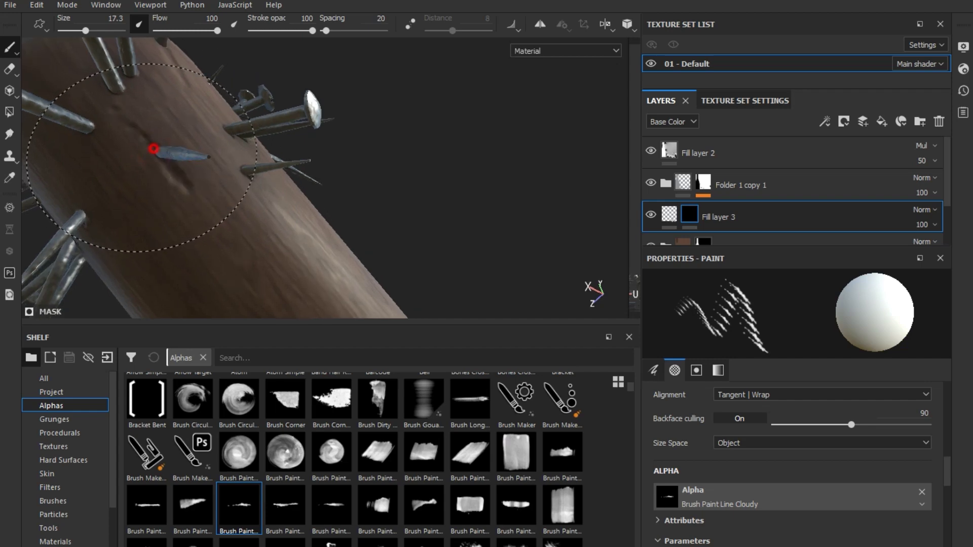
alt+drag(152, 147, 154, 152)
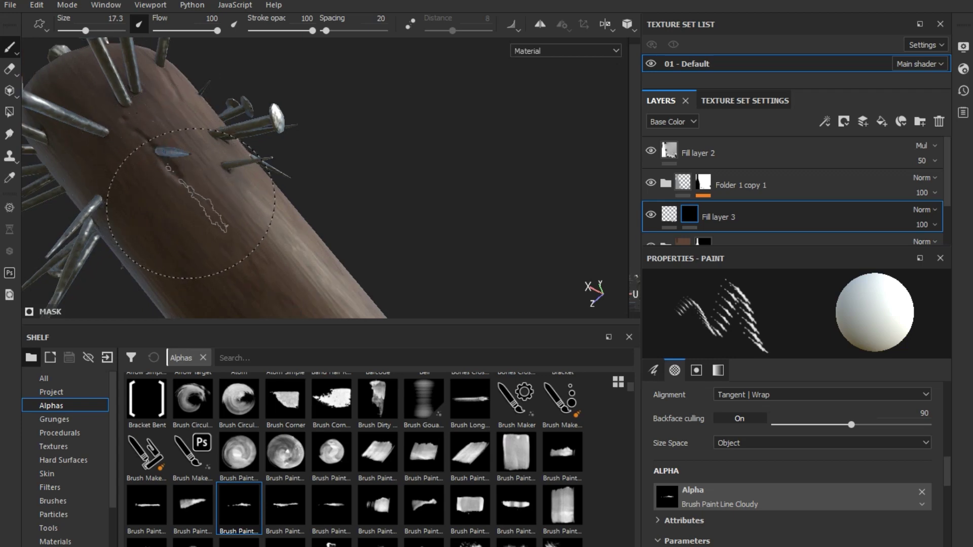
click(197, 197)
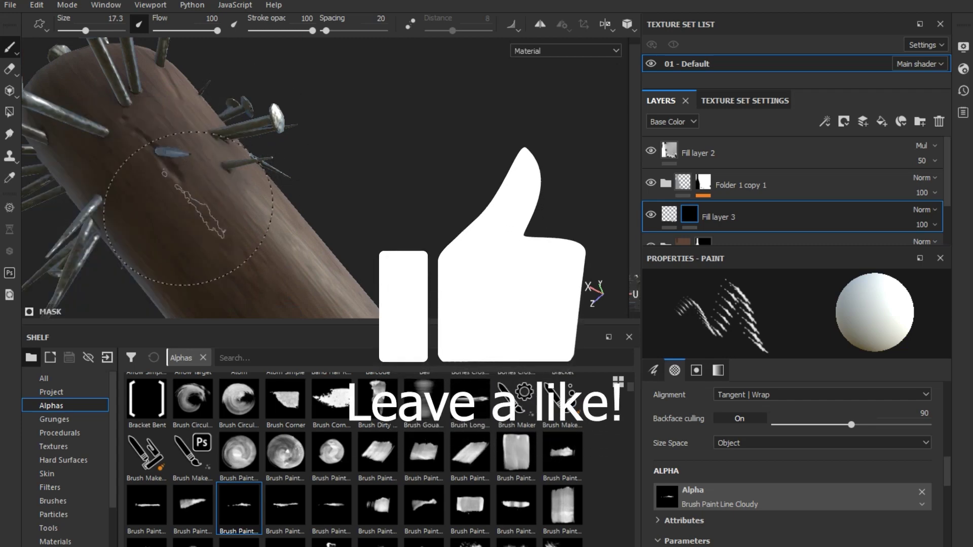
Shrink the brush to size 14.14 and orbit the bat to a new angle.
key(bracketleft)
key(bracketleft)
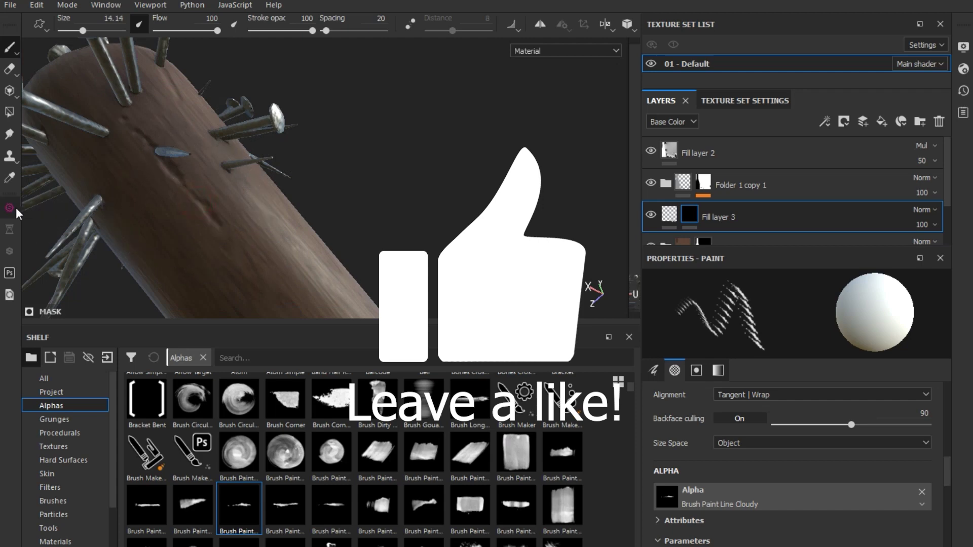
mouse_move(117, 178)
alt+mouse_down()
mouse_move(135, 165)
mouse_move(193, 208)
mouse_move(263, 206)
mouse_move(85, 223)
alt+mouse_up()
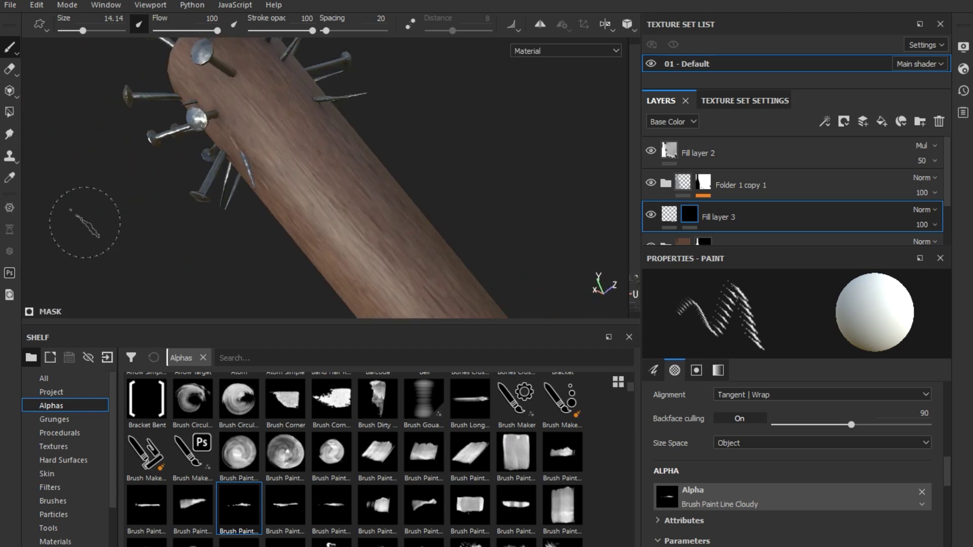
scroll(245, 90, up, 2)
scroll(243, 101, up, 2)
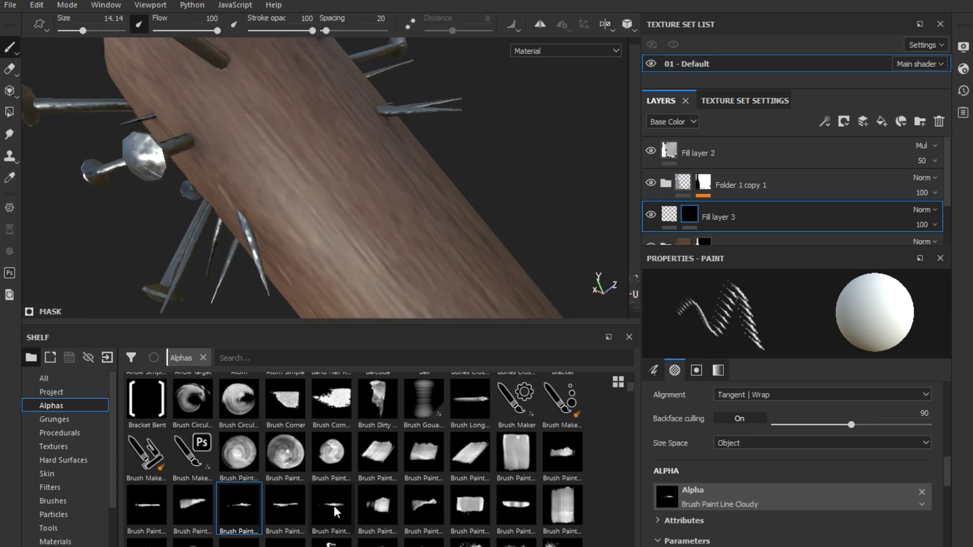
Switch the brush alpha to Brush Paint Line Drop and orbit around the nailed bat.
click(293, 515)
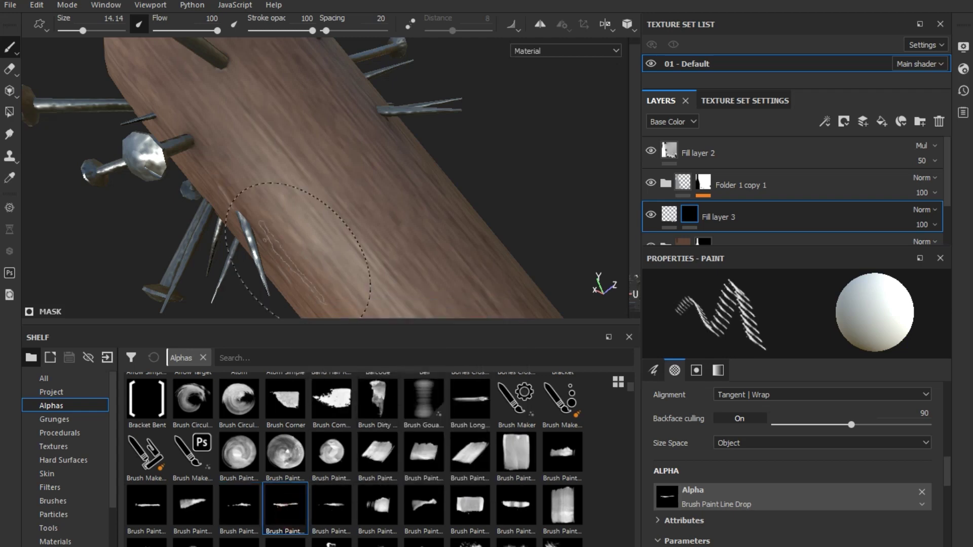
mouse_move(301, 295)
alt+mouse_down()
mouse_move(297, 220)
mouse_move(253, 176)
alt+mouse_up()
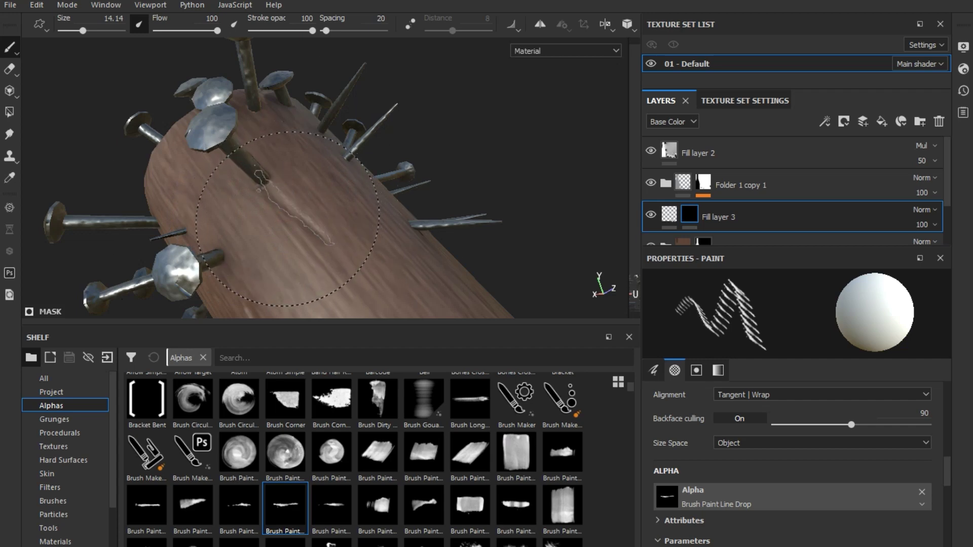
alt+drag(452, 194, 433, 221)
mouse_move(373, 274)
alt+mouse_down()
mouse_move(548, 180)
mouse_move(503, 216)
alt+mouse_up()
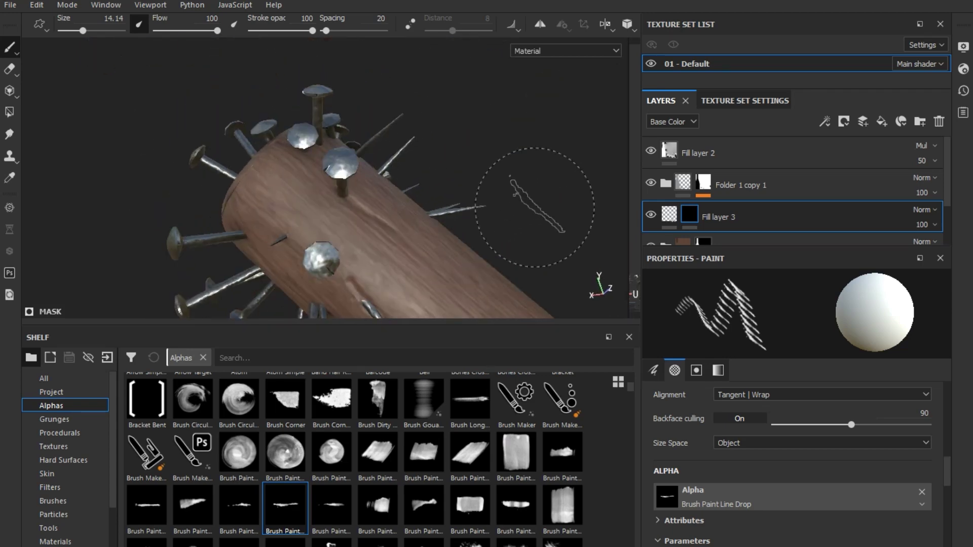
Pick the Brush Paint Grungy Line alpha and orbit toward the club's nailed end.
click(146, 514)
alt+drag(283, 187, 375, 218)
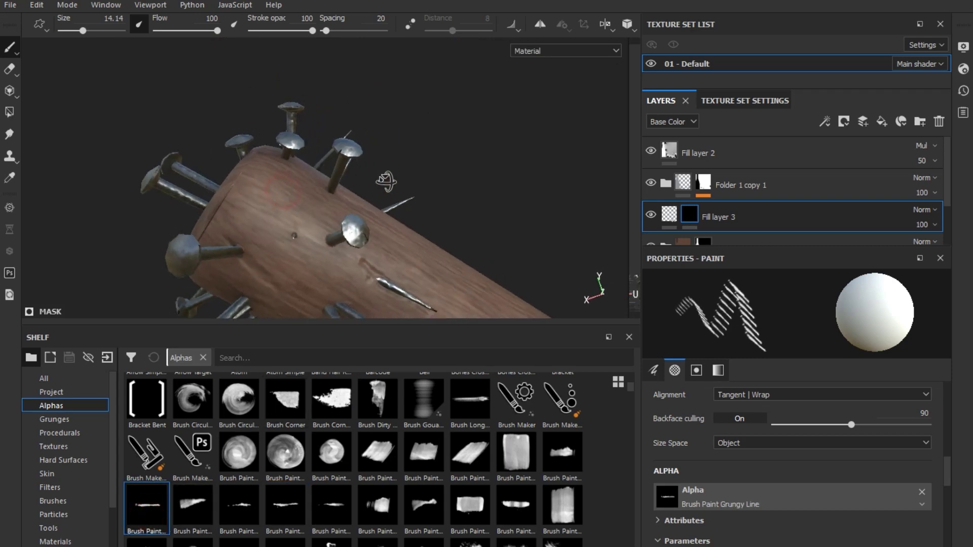
alt+drag(249, 195, 273, 173)
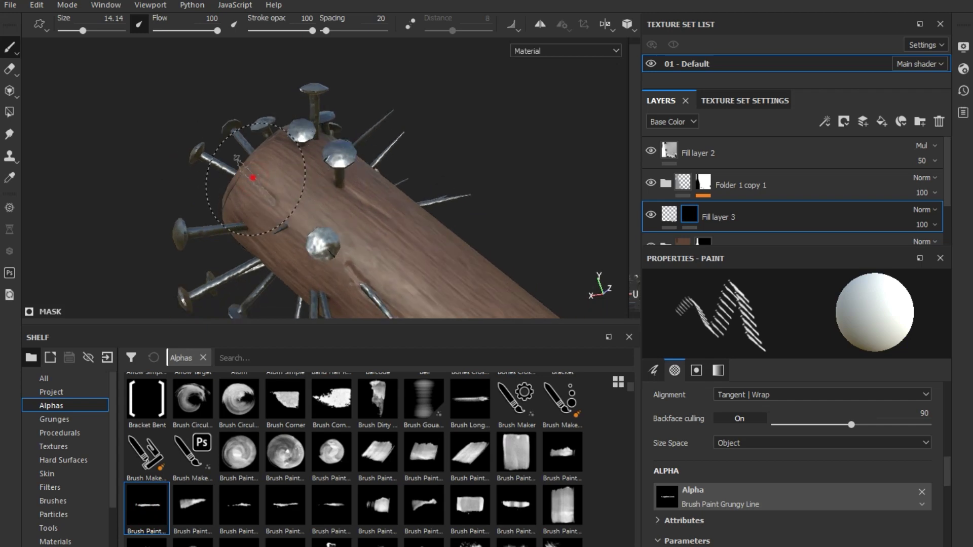
mouse_move(253, 178)
alt+mouse_down()
mouse_move(522, 190)
mouse_move(304, 218)
alt+mouse_up()
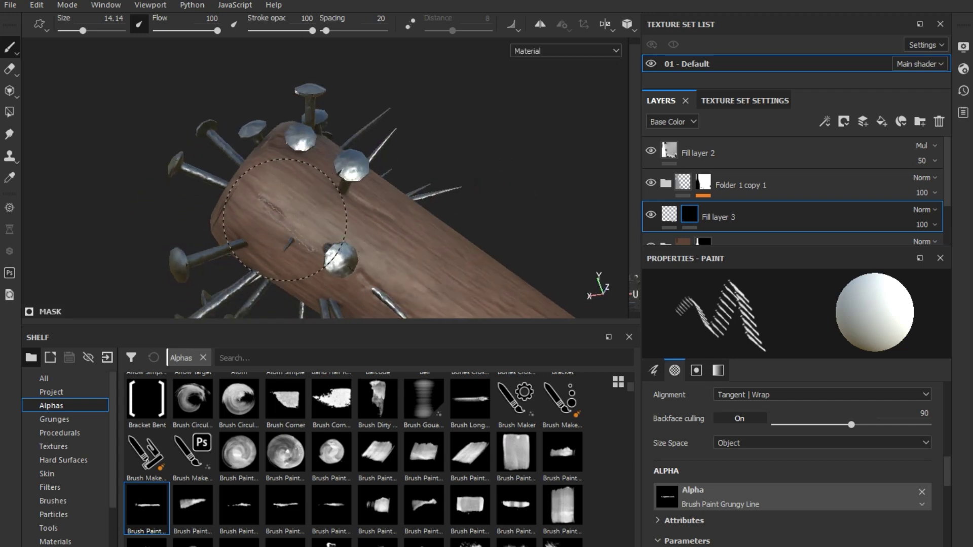
alt+drag(435, 197, 427, 208)
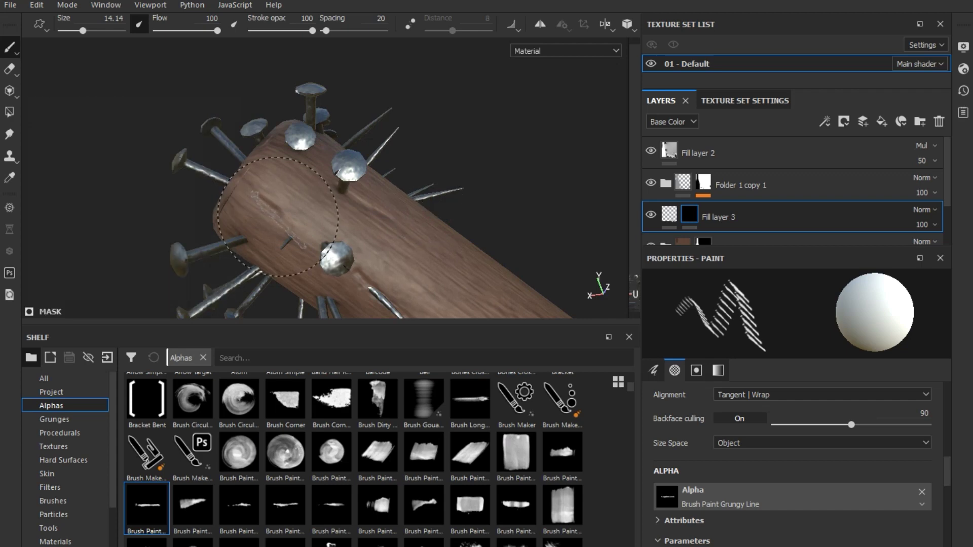
Reduce the brush to size 10 and turn the bat upright with the nailed head on top.
key(bracketleft)
key(bracketleft)
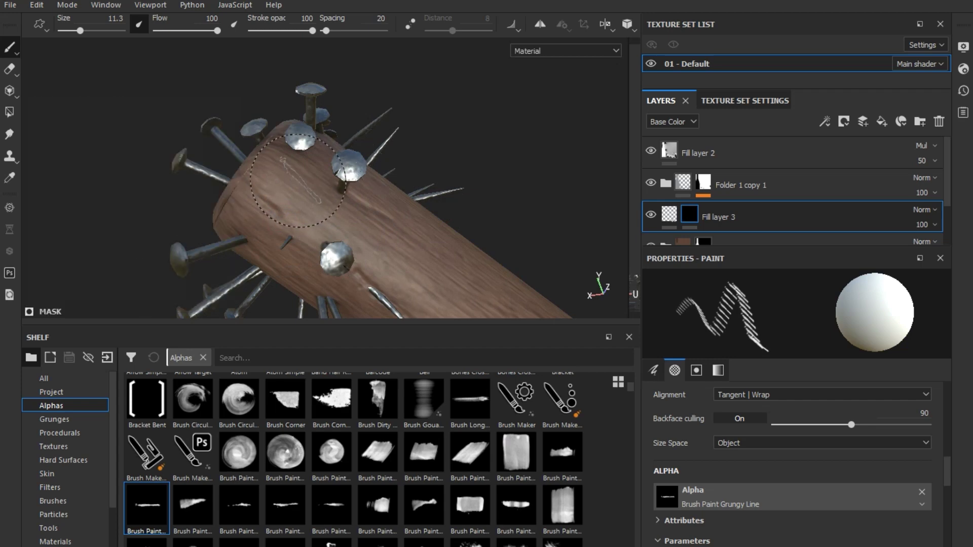
key(bracketleft)
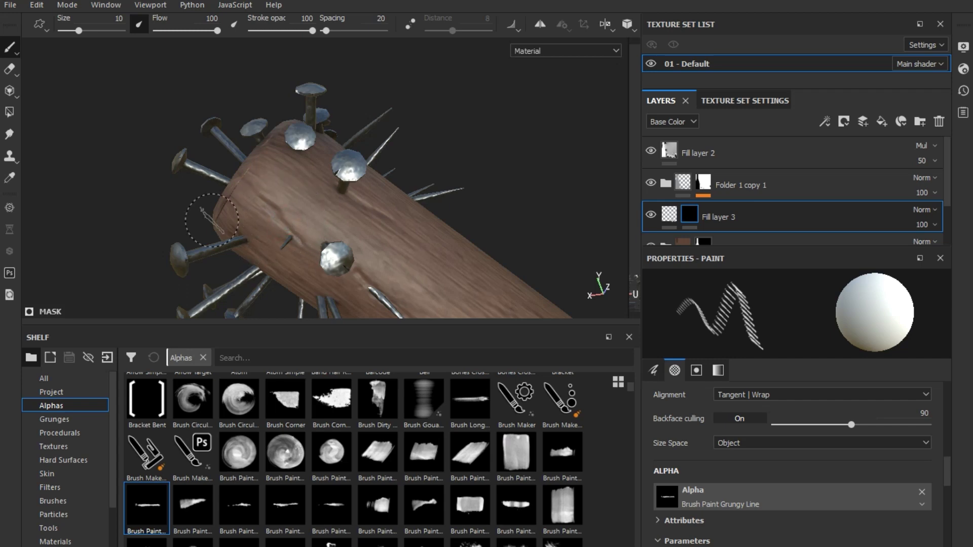
scroll(212, 220, down, 2)
scroll(237, 215, down, 2)
alt+drag(411, 202, 326, 217)
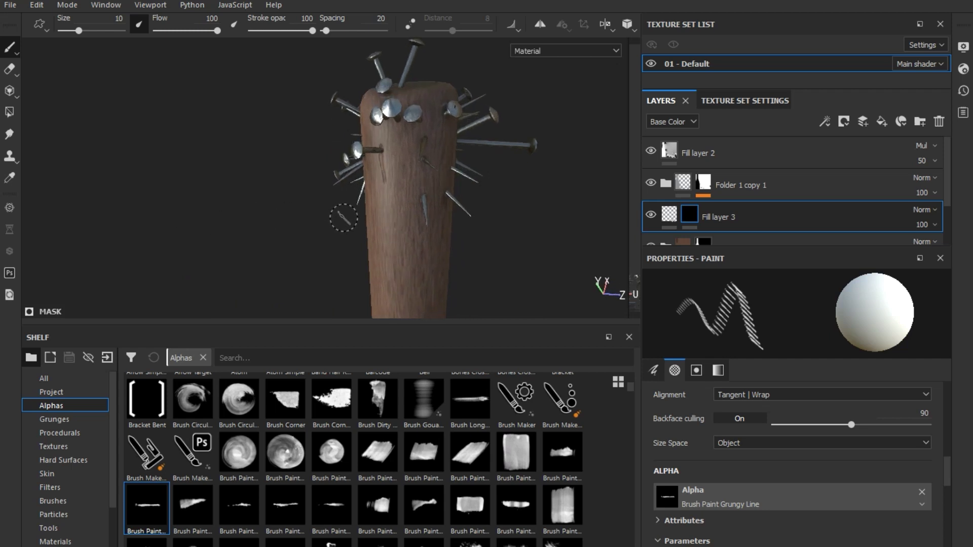
mouse_move(344, 218)
alt+mouse_down()
mouse_move(405, 218)
mouse_move(355, 178)
mouse_move(530, 200)
mouse_move(343, 141)
mouse_move(658, 221)
mouse_move(397, 135)
mouse_move(435, 229)
mouse_move(413, 163)
mouse_move(554, 142)
mouse_move(586, 179)
alt+mouse_up()
scroll(432, 218, up, 4)
alt+middle_drag(585, 179, 545, 217)
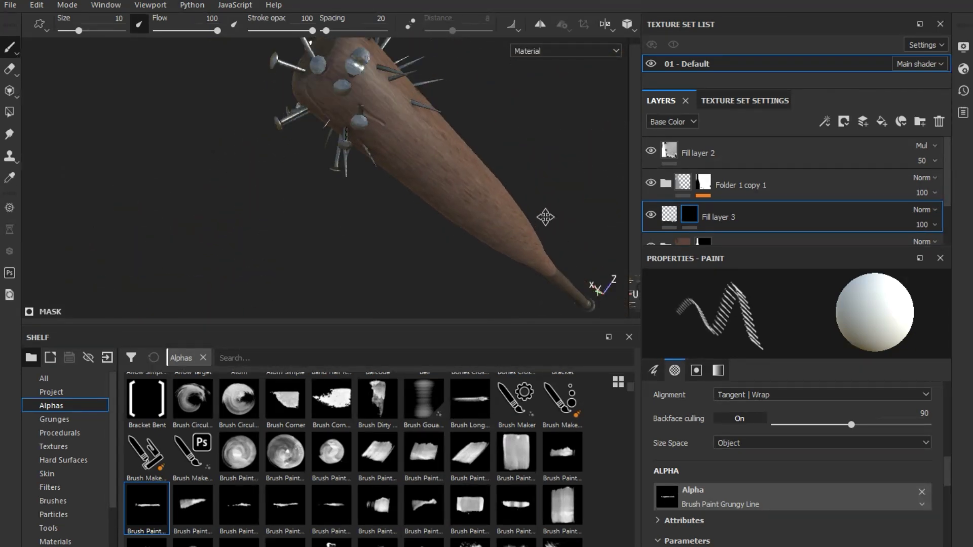
mouse_move(545, 217)
alt+mouse_down()
mouse_move(282, 191)
mouse_move(136, 152)
alt+mouse_up()
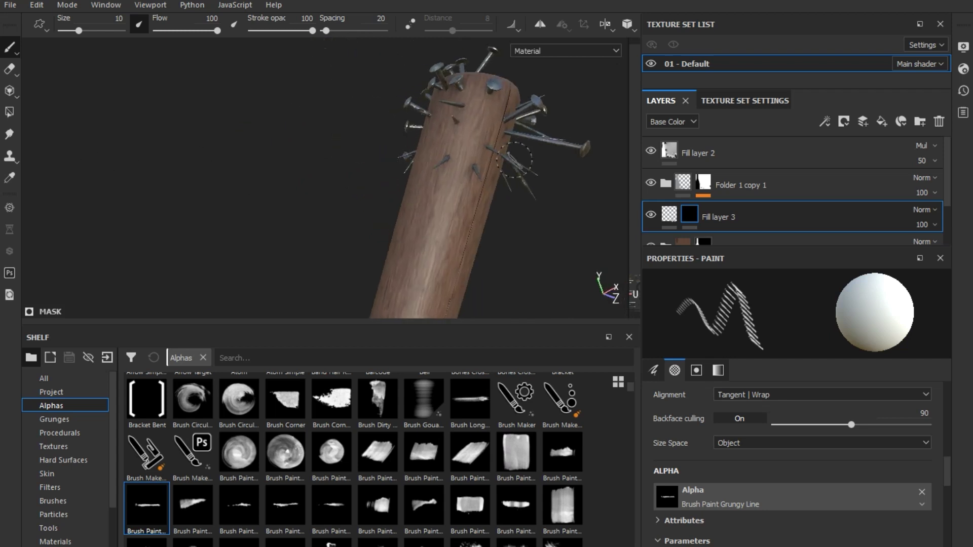
scroll(515, 160, up, 3)
scroll(502, 165, up, 2)
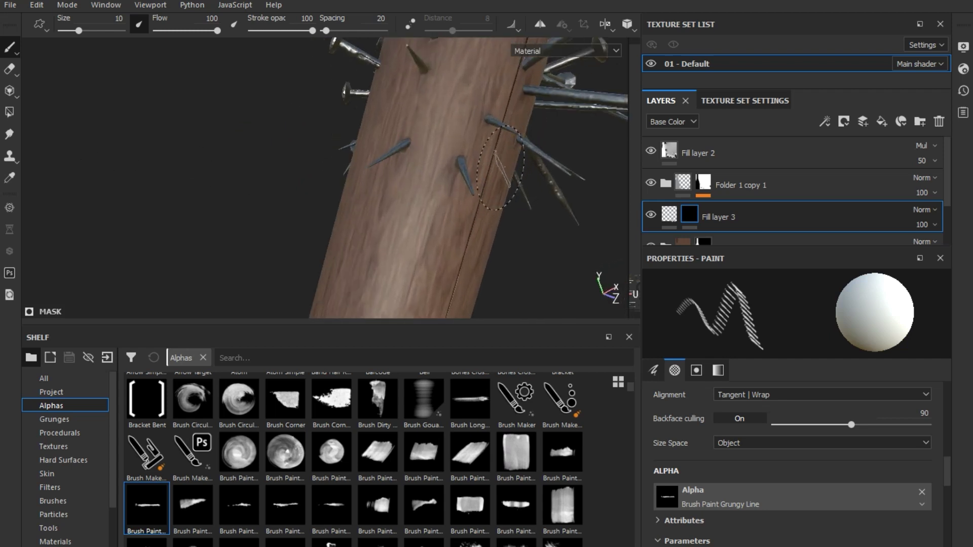
Pick a Brush Paint line alpha and enlarge the brush to size 15.68.
click(334, 512)
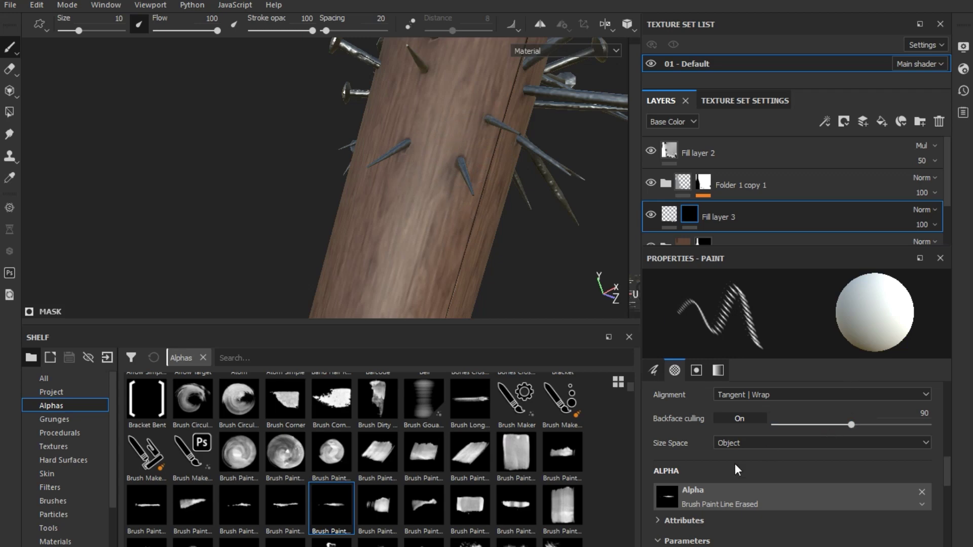
scroll(734, 466, up, 5)
drag(781, 400, 808, 401)
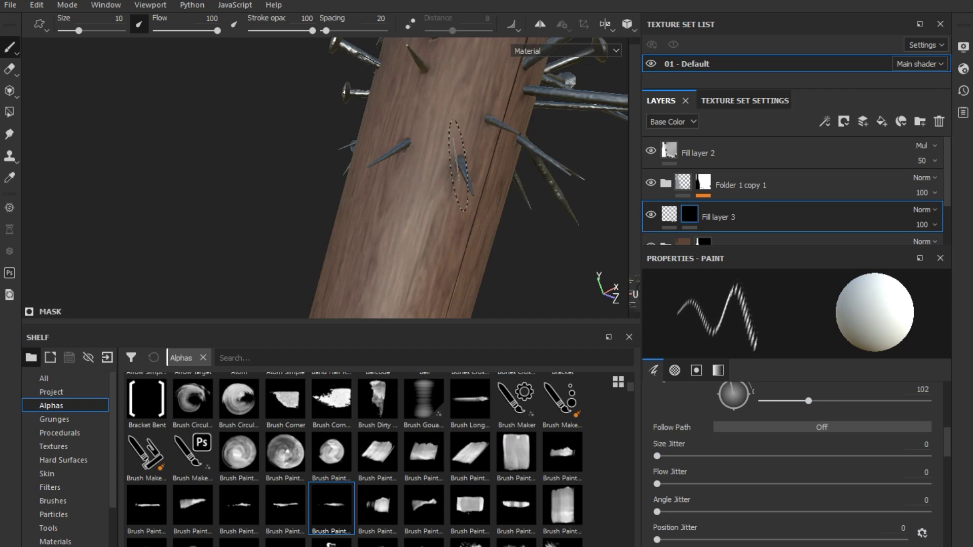
ctrl+right_drag(460, 166, 459, 182)
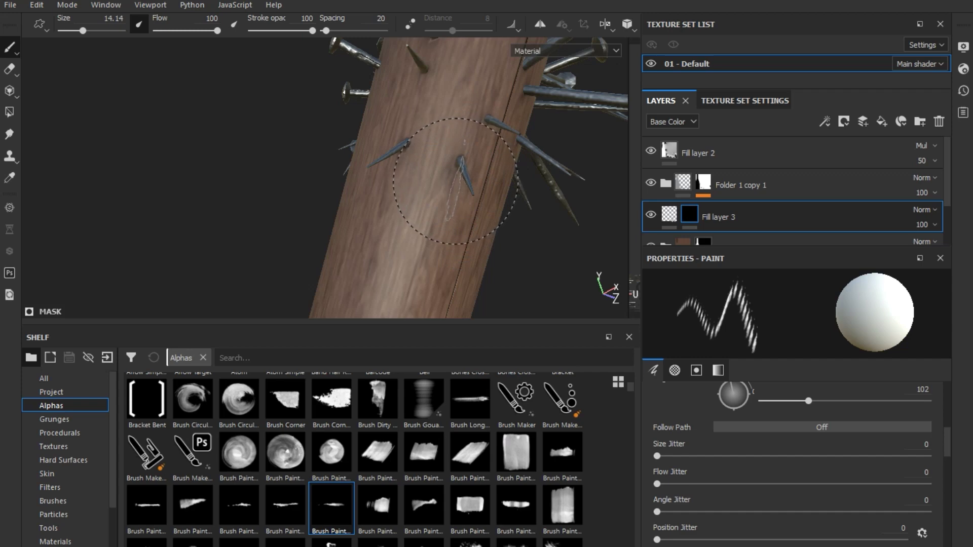
ctrl+right_drag(455, 182, 459, 181)
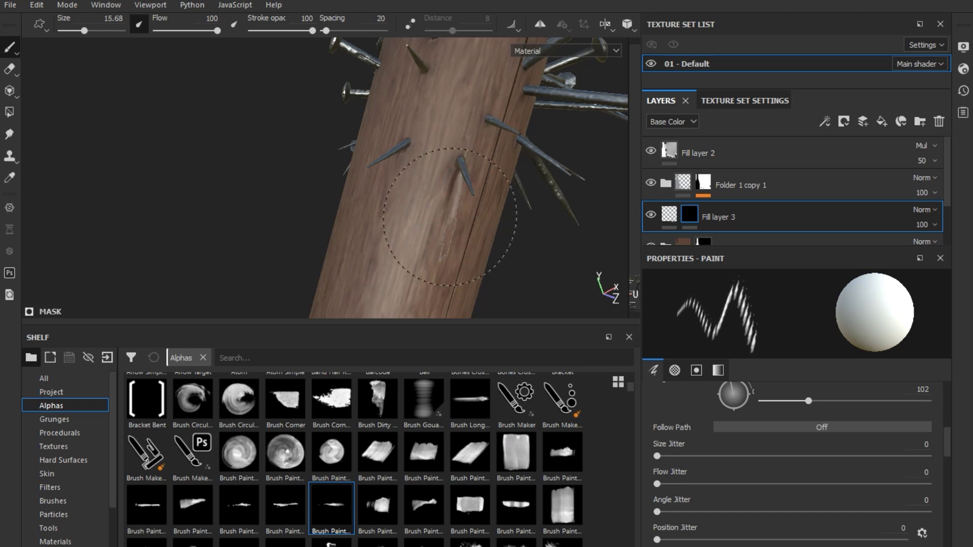
mouse_move(450, 218)
alt+mouse_down()
mouse_move(370, 191)
mouse_move(340, 195)
mouse_move(398, 228)
mouse_move(354, 188)
alt+mouse_up()
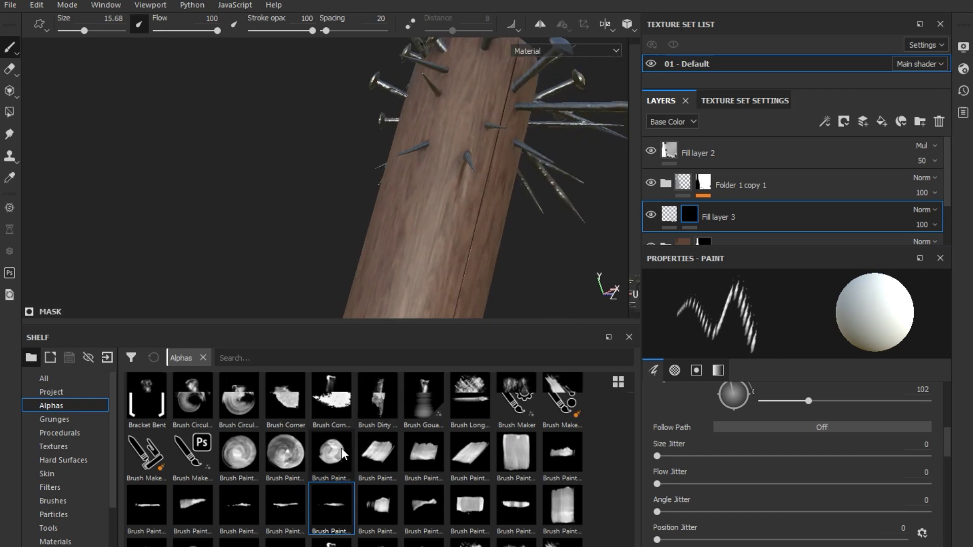
Try the Drop Long alpha and browse the Shelf alphas for a thin streak shape.
scroll(341, 448, down, 5)
scroll(342, 448, down, 3)
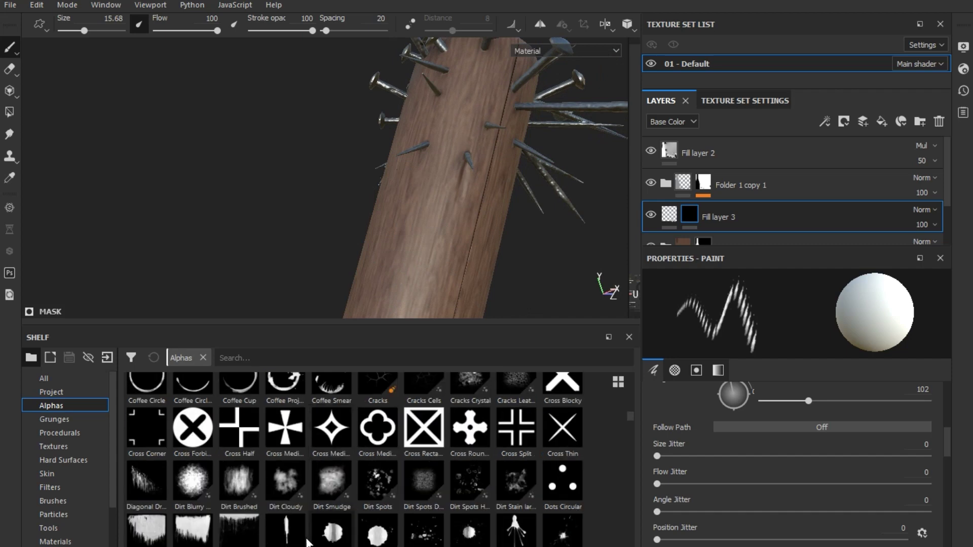
click(285, 527)
scroll(332, 462, down, 1)
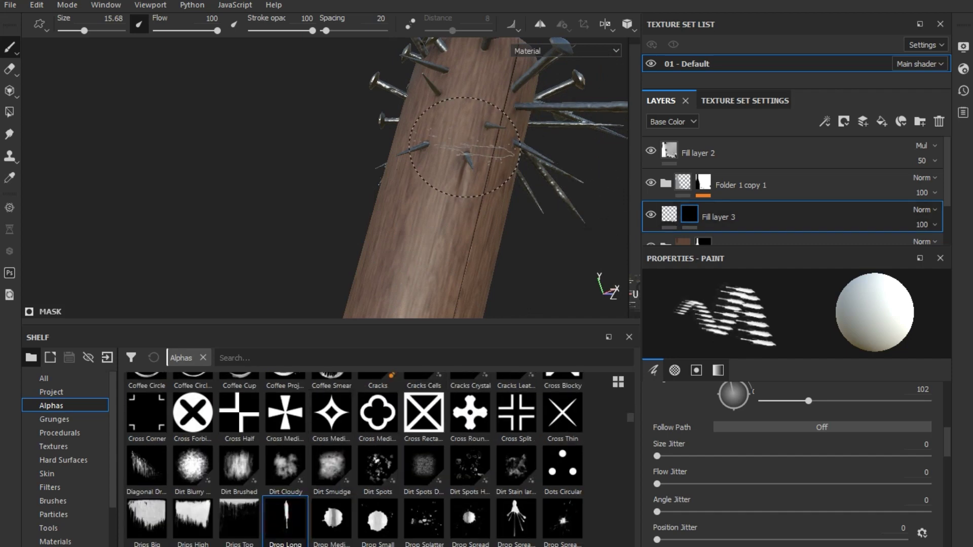
scroll(352, 476, down, 3)
scroll(354, 479, down, 5)
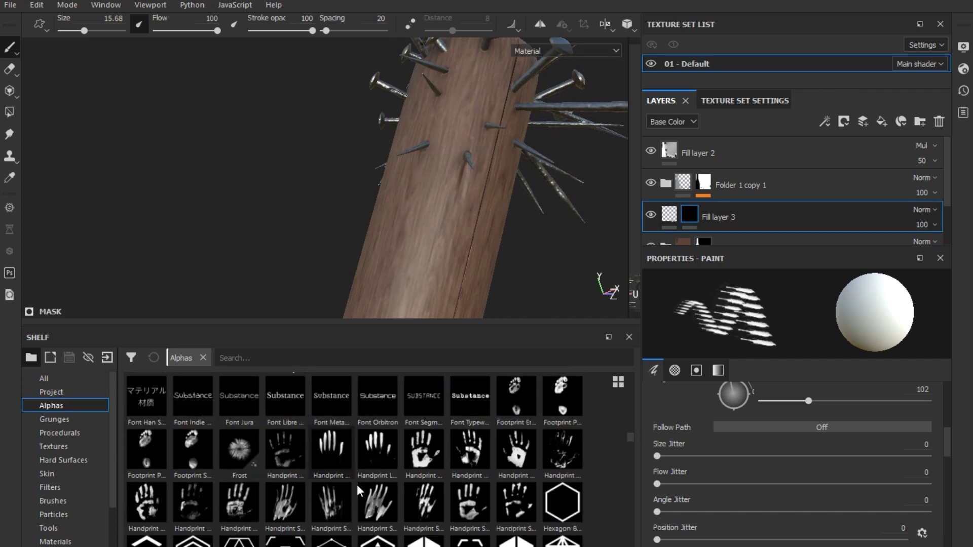
scroll(378, 510, down, 5)
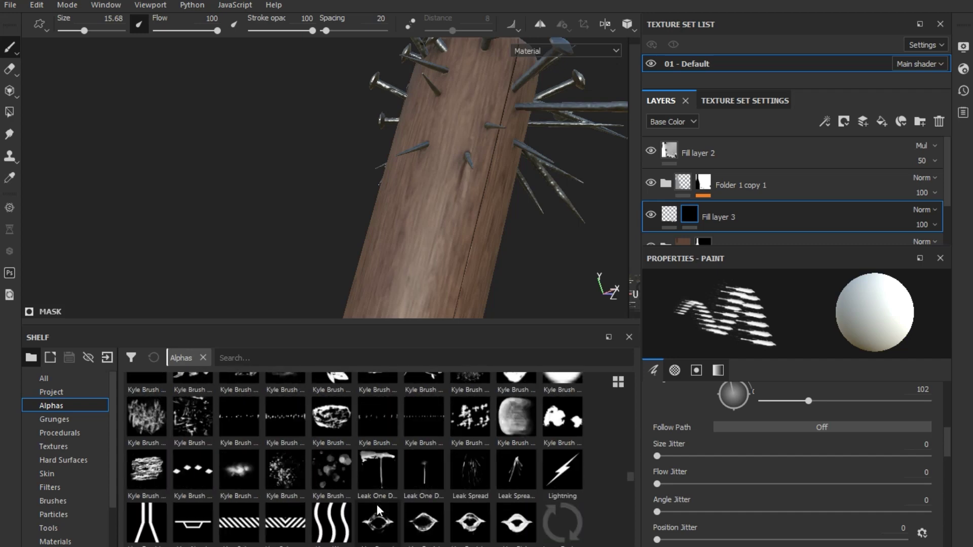
scroll(376, 504, down, 3)
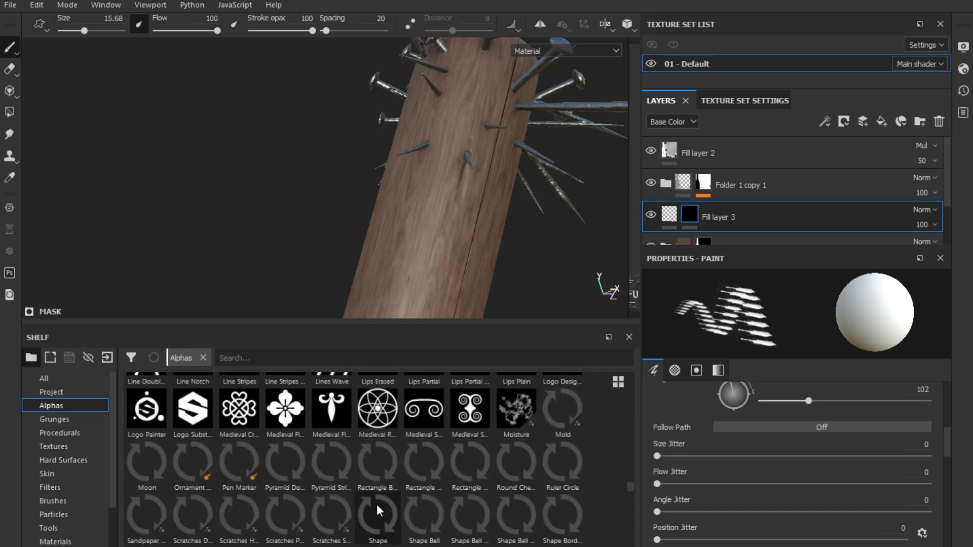
scroll(376, 505, down, 3)
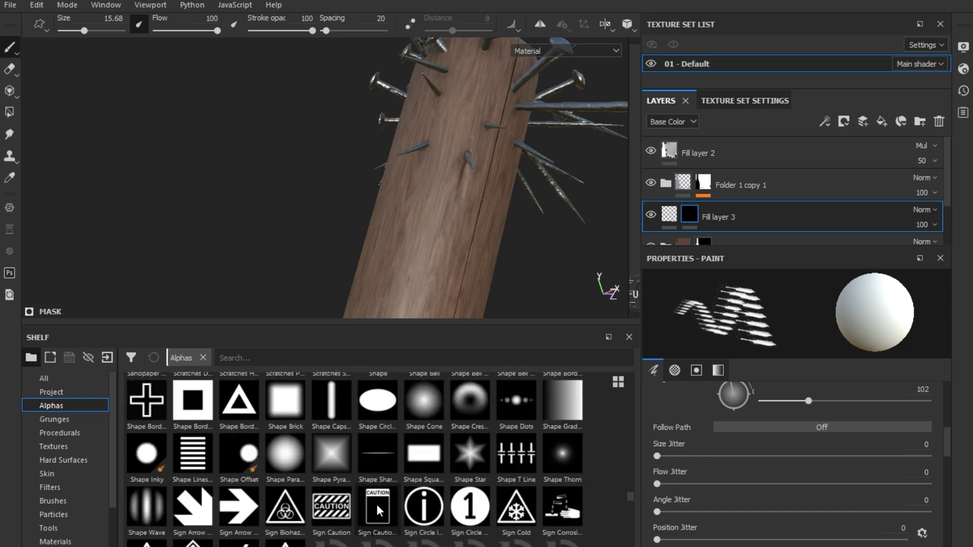
scroll(376, 504, down, 3)
scroll(376, 504, down, 3)
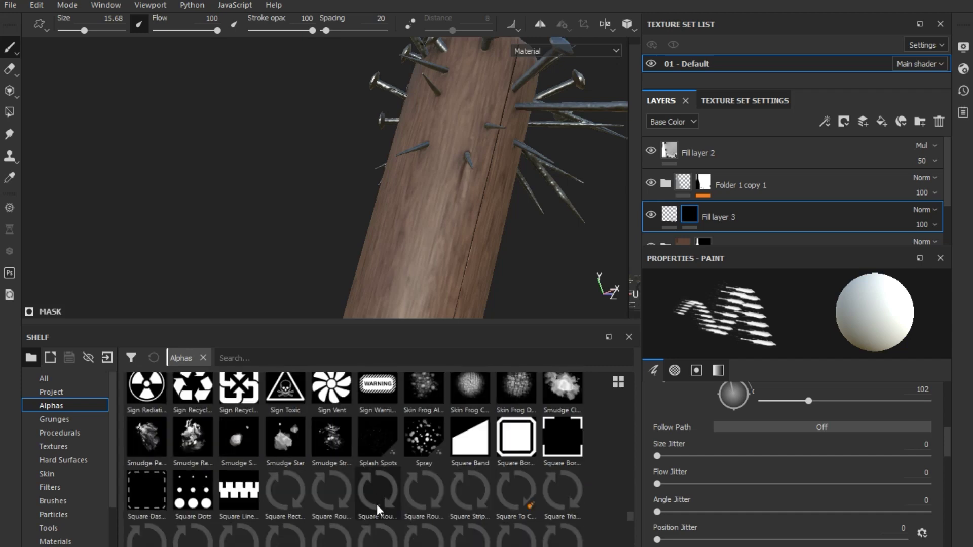
scroll(376, 504, down, 2)
scroll(376, 504, down, 3)
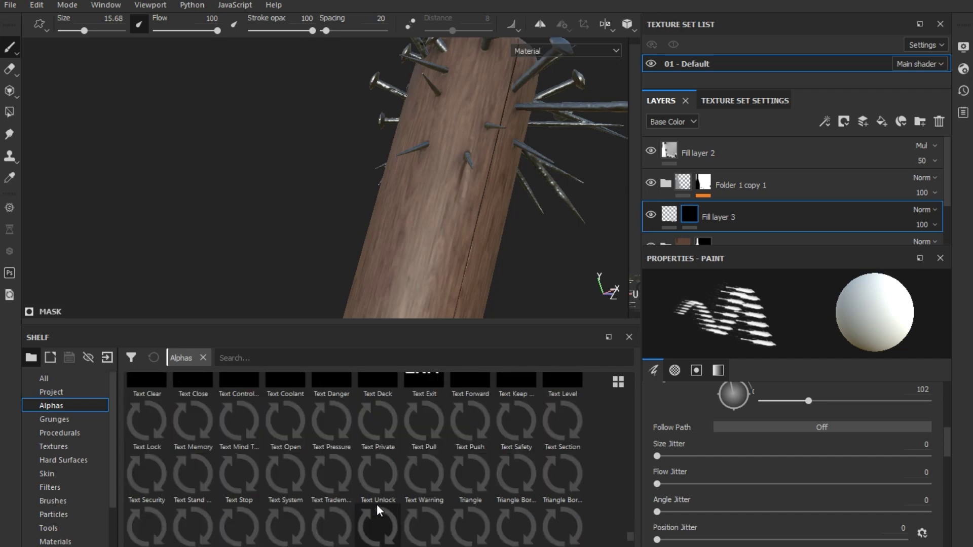
scroll(365, 281, down, 5)
scroll(365, 279, down, 3)
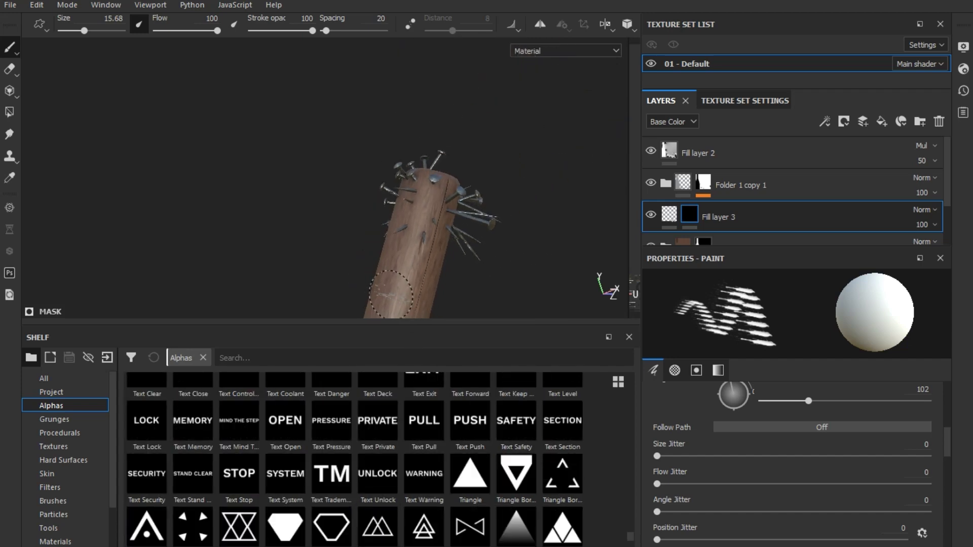
Frame the bat's nail-studded top close up from a diagonal side view.
mouse_move(365, 275)
alt+mouse_down()
mouse_move(429, 358)
mouse_move(405, 236)
mouse_move(213, 156)
mouse_move(330, 256)
mouse_move(506, 93)
mouse_move(380, 81)
mouse_move(278, 137)
mouse_move(402, 193)
alt+mouse_up()
alt+middle_drag(403, 192, 370, 189)
alt+right_drag(370, 189, 354, 192)
alt+drag(355, 192, 335, 198)
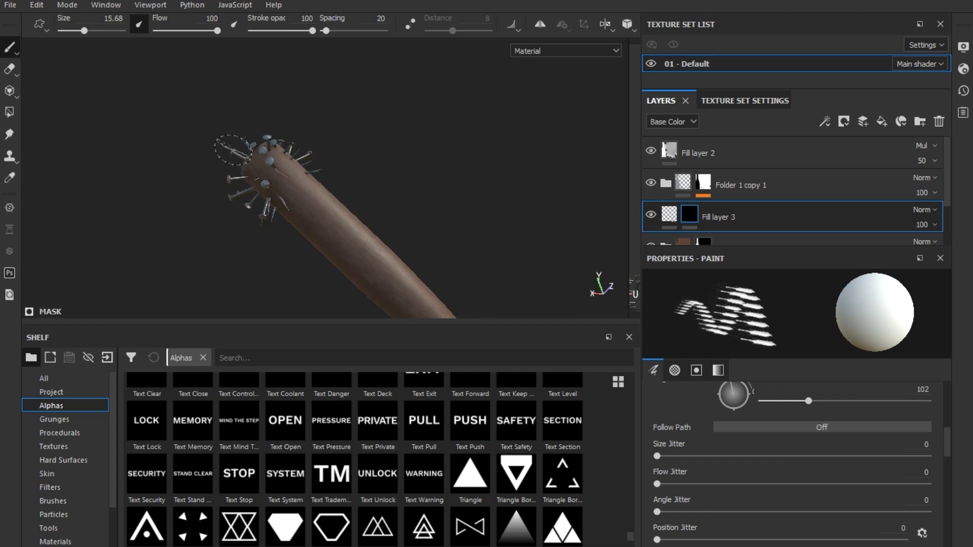
alt+right_drag(324, 199, 307, 202)
mouse_move(315, 205)
alt+middle_down()
mouse_move(296, 150)
mouse_move(308, 196)
alt+middle_up()
key(ctrl)
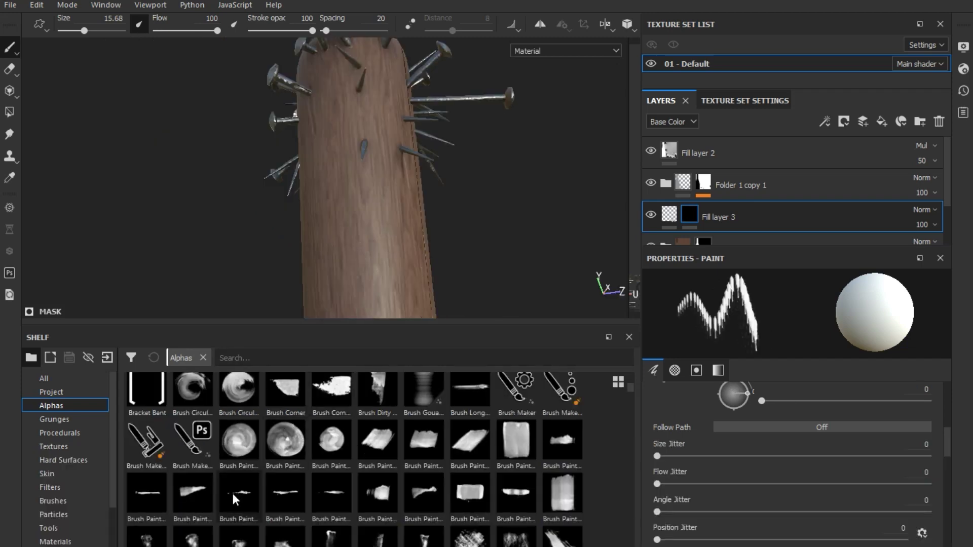
Pick a thin streak-shaped paint alpha and rotate the brush angle to 92.
click(147, 500)
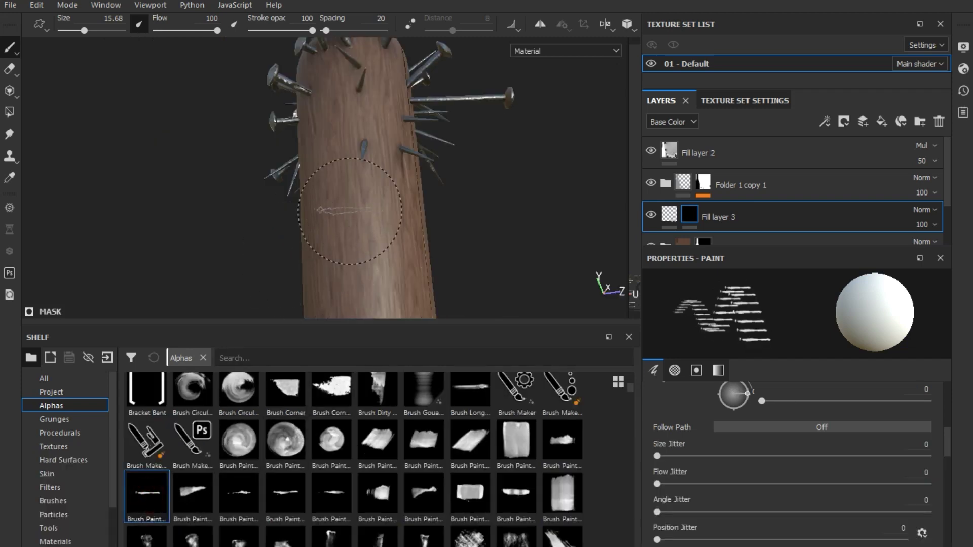
mouse_move(762, 401)
mouse_down()
mouse_move(802, 400)
mouse_move(804, 410)
mouse_up()
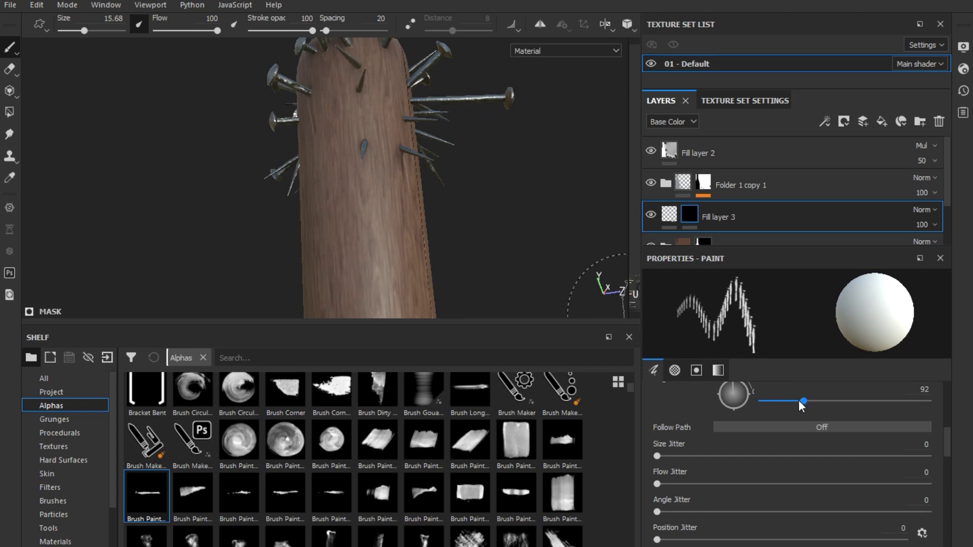
click(801, 401)
drag(805, 402, 804, 401)
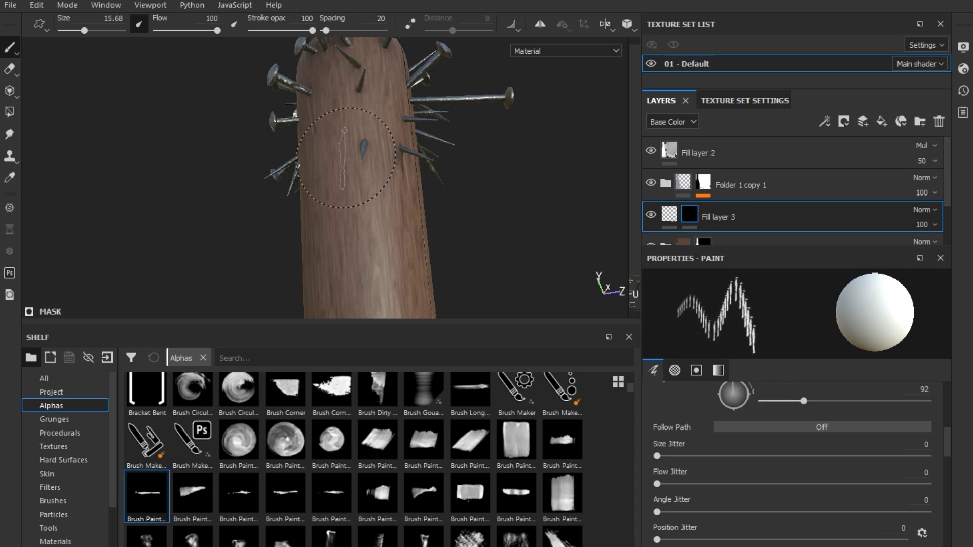
Stamp a light scratch and a vertical streak below the nail at brush size 19.
alt+drag(322, 168, 327, 143)
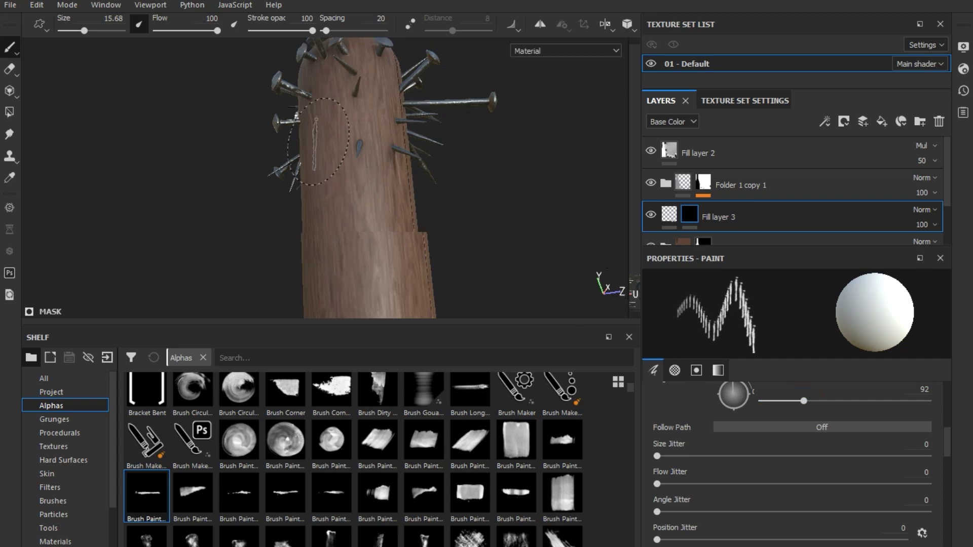
click(358, 167)
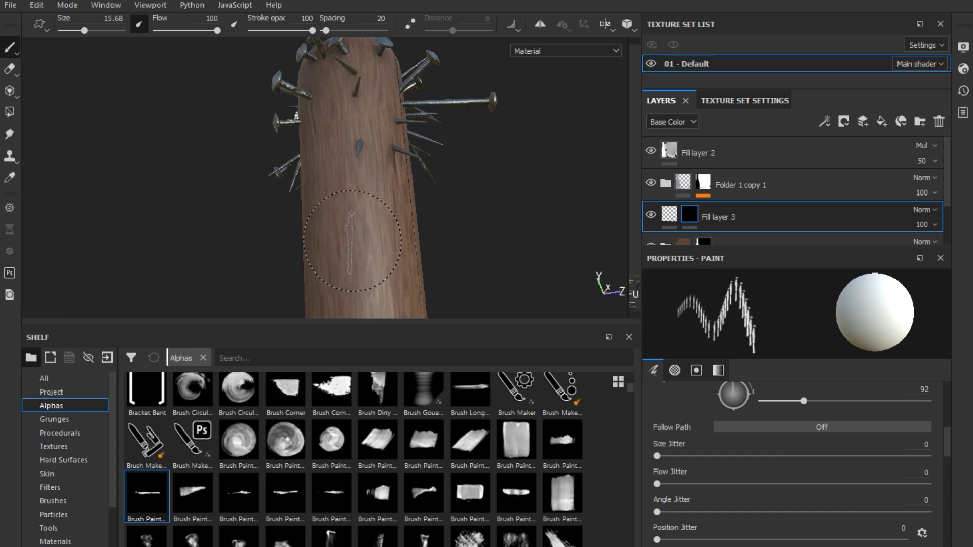
key(bracketright)
key(bracketright)
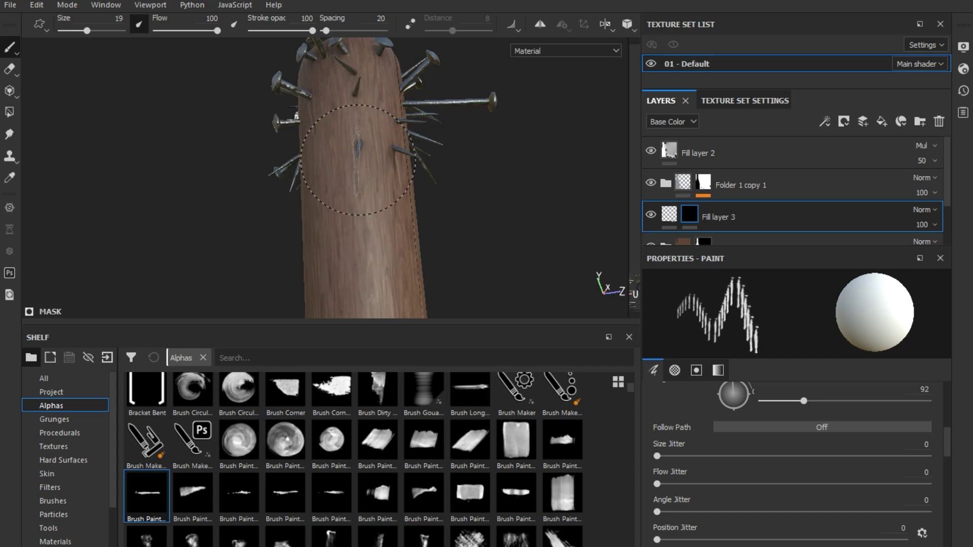
click(359, 160)
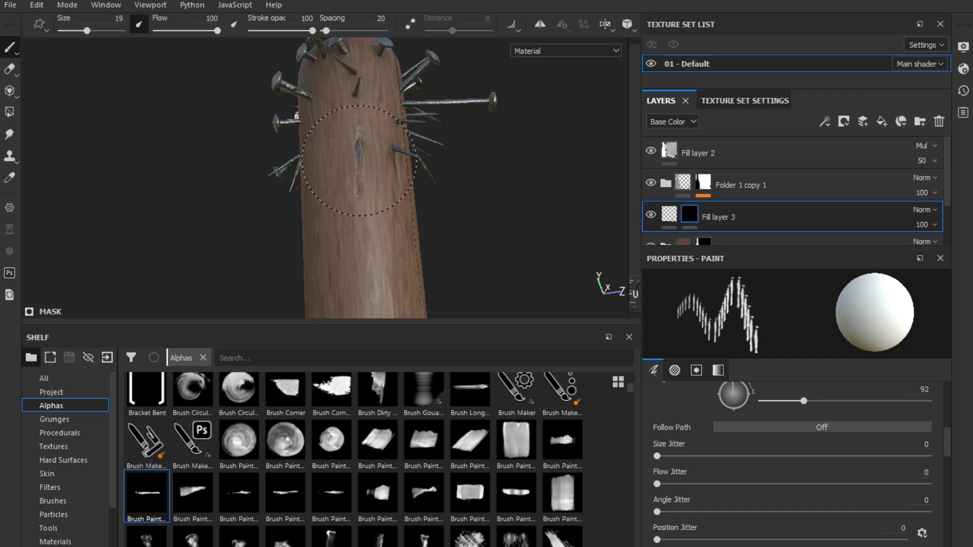
drag(359, 160, 360, 197)
Paint another streak lower on the bat, shrinking the brush to 12.68.
key(bracketleft)
key(bracketleft)
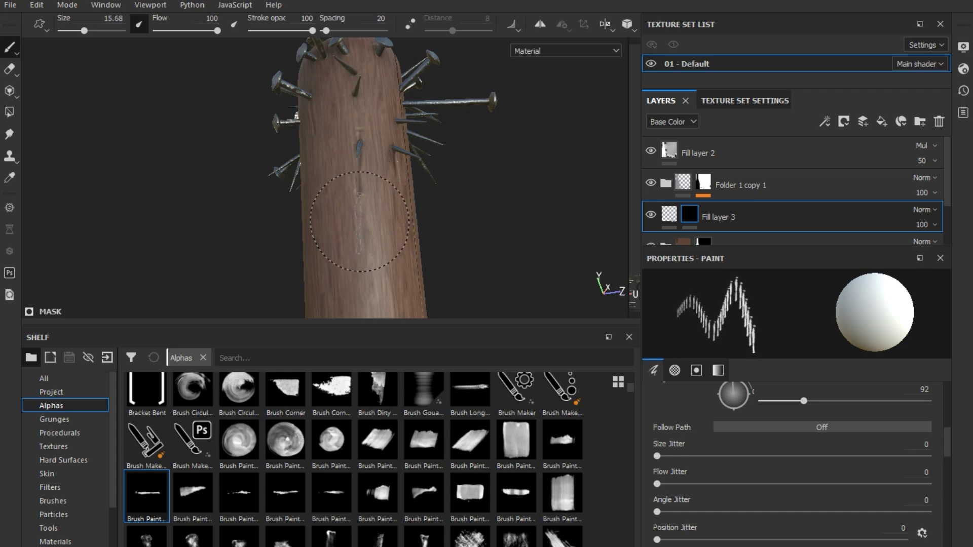
drag(359, 220, 359, 275)
key(bracketleft)
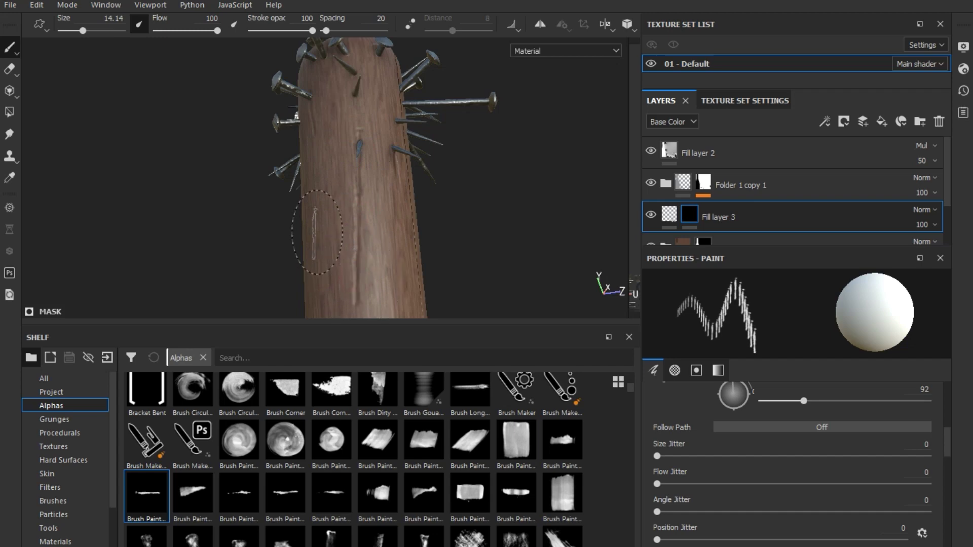
scroll(317, 232, down, 2)
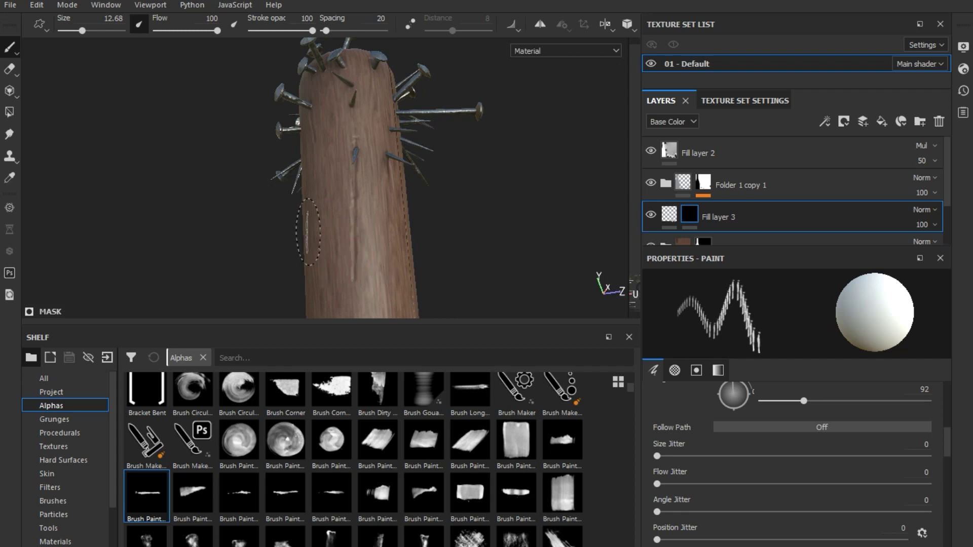
key(ctrl)
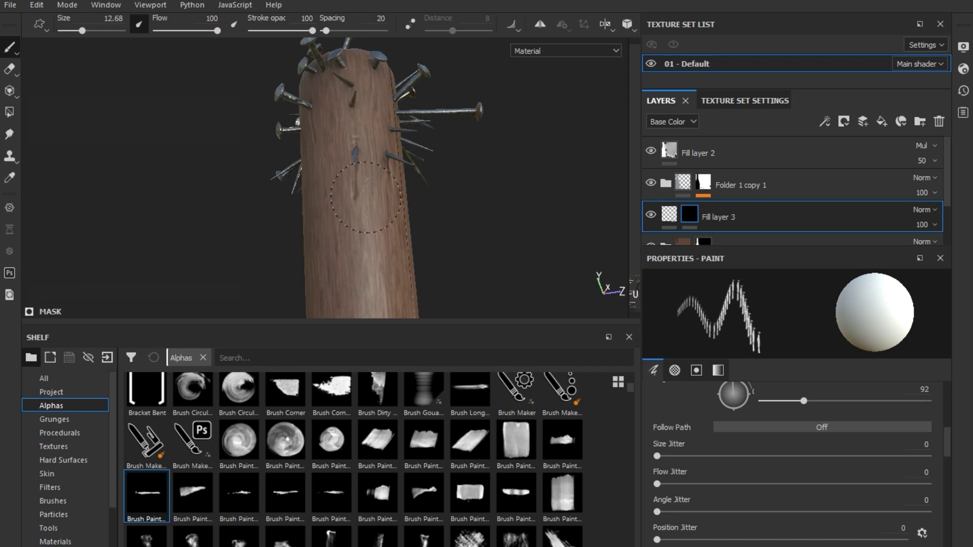
mouse_move(344, 188)
alt+mouse_down()
mouse_move(67, 131)
mouse_move(239, 189)
alt+mouse_up()
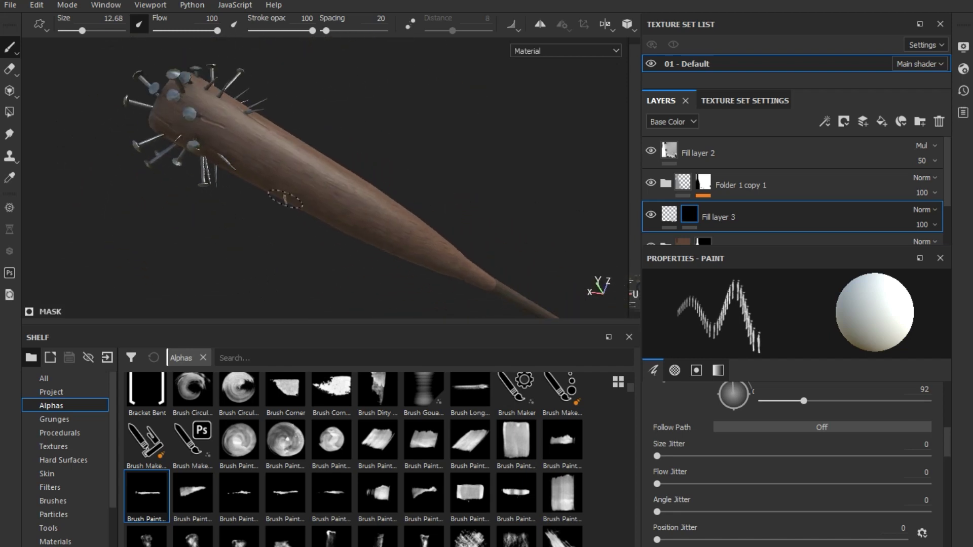
scroll(300, 229, up, 3)
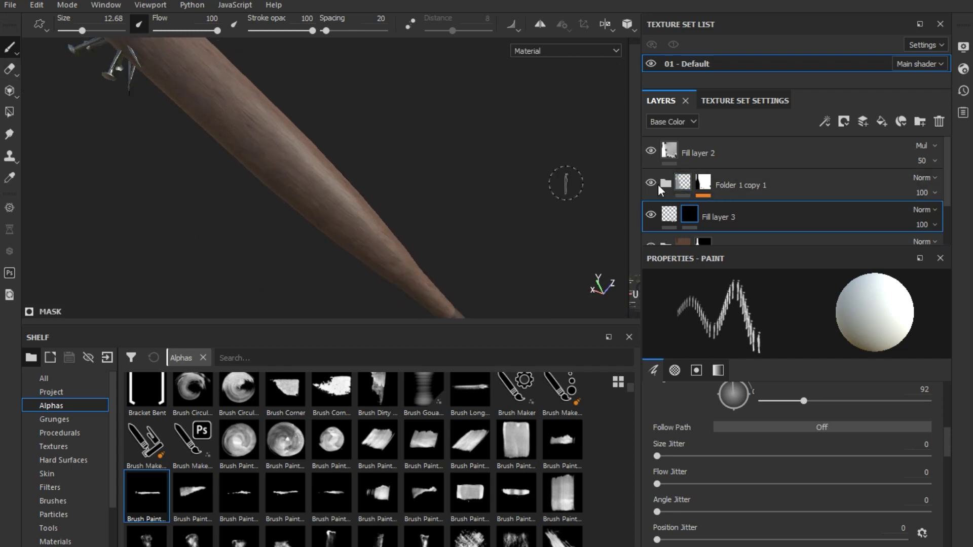
Add a new Fill layer 4 with a black mask.
right_click(731, 215)
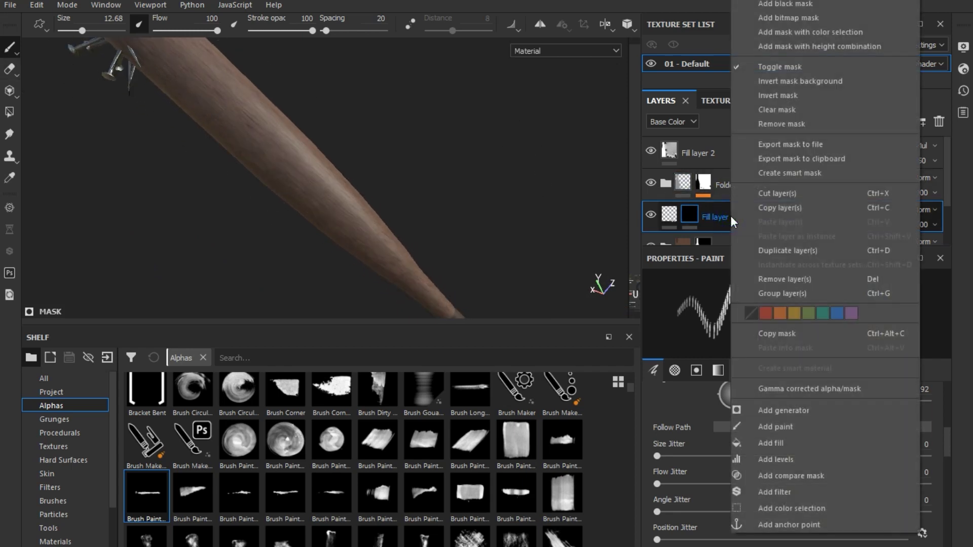
click(731, 215)
click(874, 124)
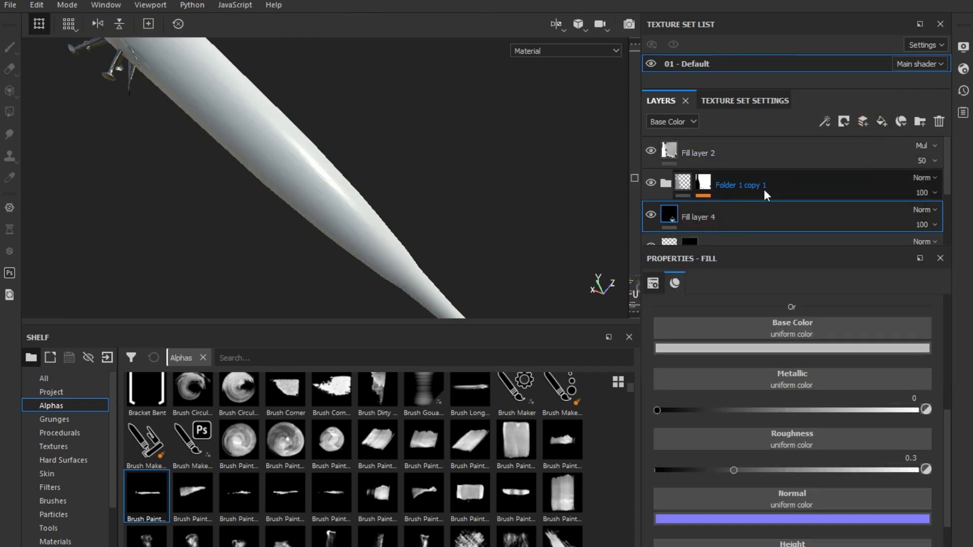
right_click(732, 217)
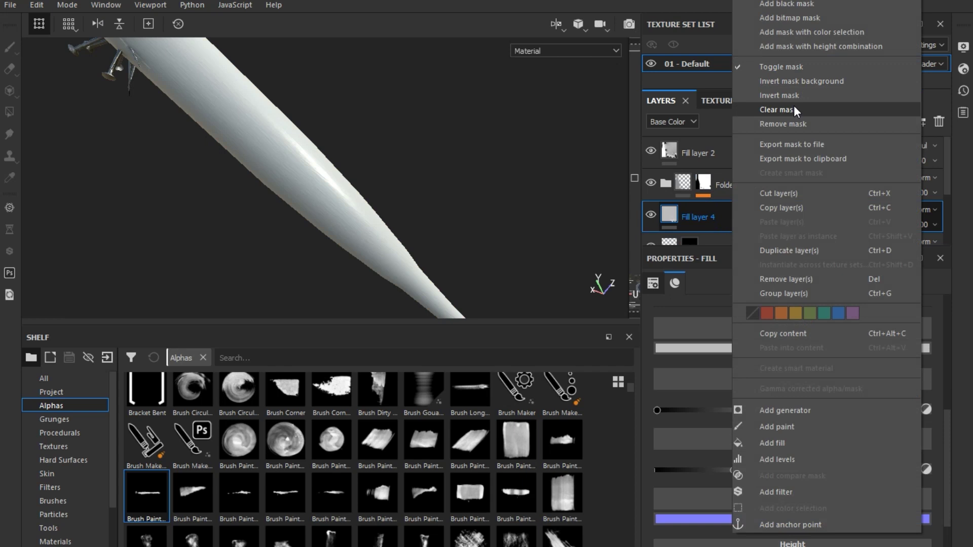
click(796, 4)
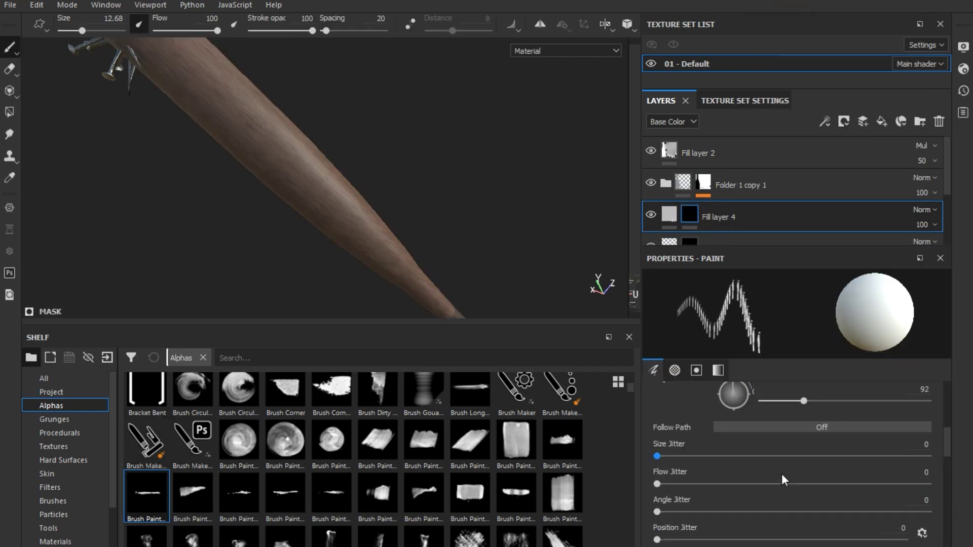
Remove the Grungy Line alpha from the brush and switch to Polygon Fill.
scroll(782, 475, down, 3)
scroll(782, 475, up, 1)
scroll(781, 474, down, 1)
scroll(781, 473, down, 3)
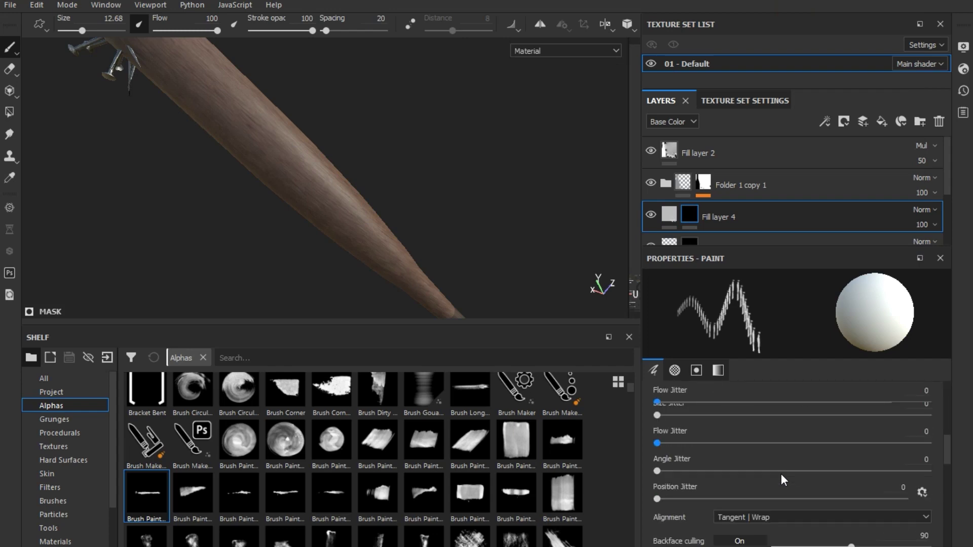
scroll(781, 474, down, 3)
scroll(781, 473, down, 2)
click(927, 450)
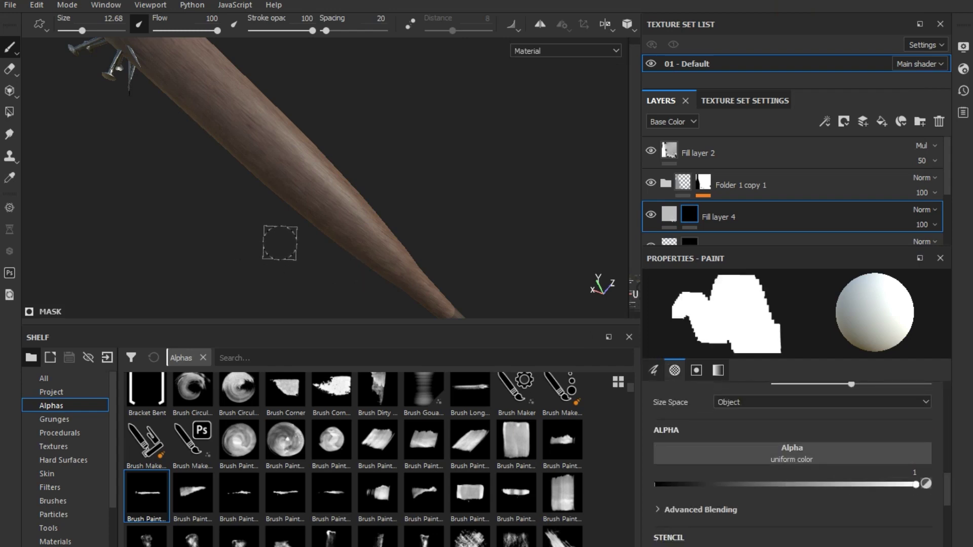
click(3, 114)
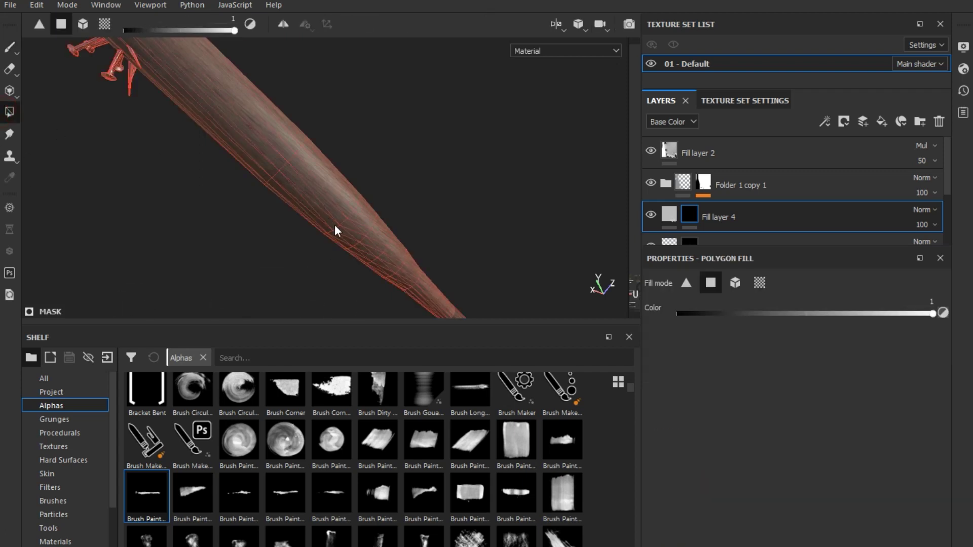
Stand the bat upright and fill a ring of polygons around the handle.
mouse_move(168, 132)
alt+mouse_down()
mouse_move(363, 269)
mouse_move(420, 283)
mouse_move(320, 197)
alt+mouse_up()
scroll(320, 197, up, 2)
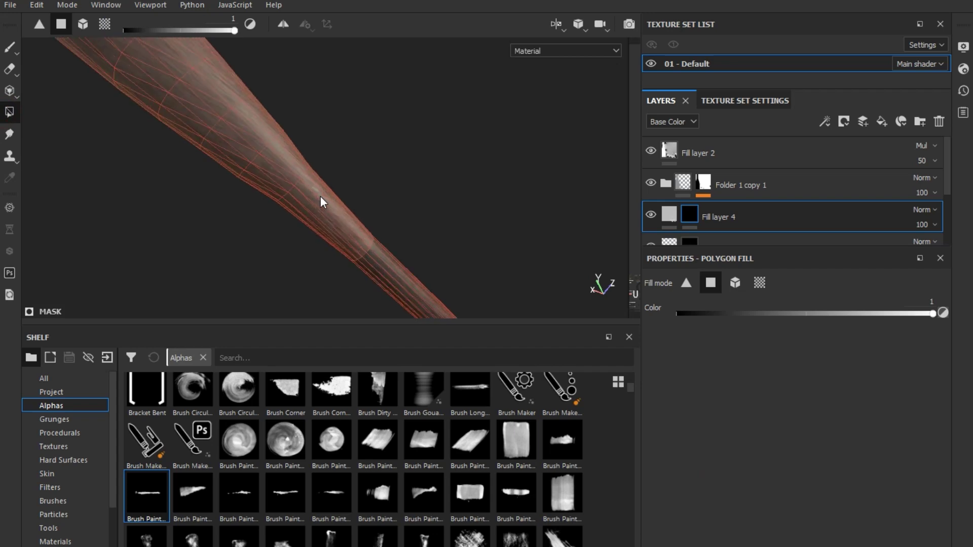
scroll(320, 197, up, 1)
mouse_move(257, 165)
alt+mouse_down()
mouse_move(358, 258)
mouse_move(297, 175)
alt+mouse_up()
scroll(297, 175, up, 2)
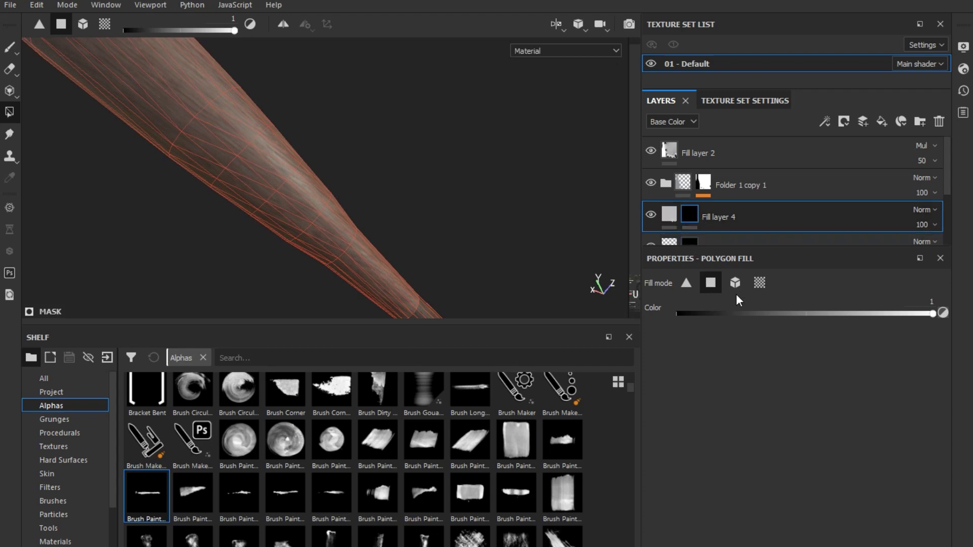
mouse_move(445, 262)
alt+mouse_down()
mouse_move(417, 235)
mouse_move(315, 232)
mouse_move(263, 213)
mouse_move(234, 227)
alt+mouse_up()
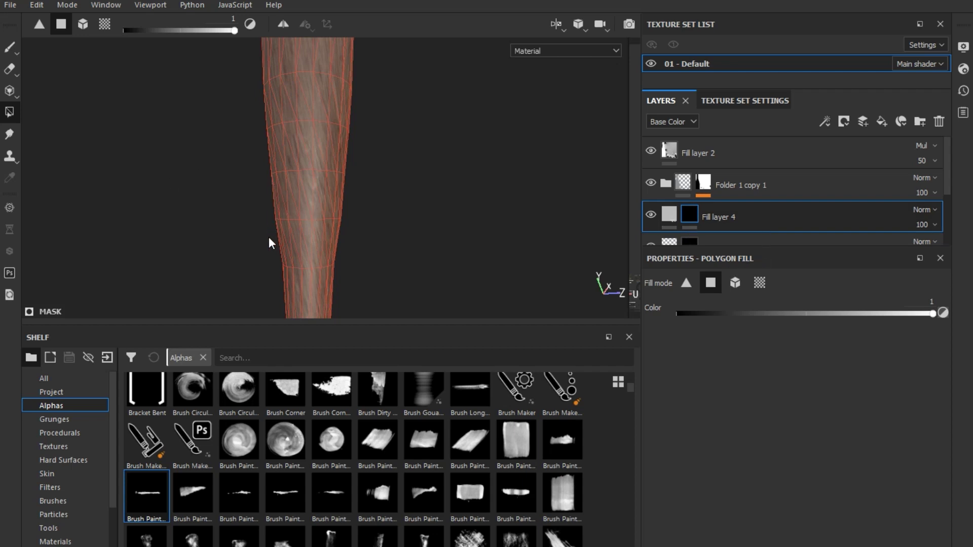
mouse_move(261, 236)
mouse_down()
mouse_move(409, 236)
mouse_move(376, 235)
mouse_up()
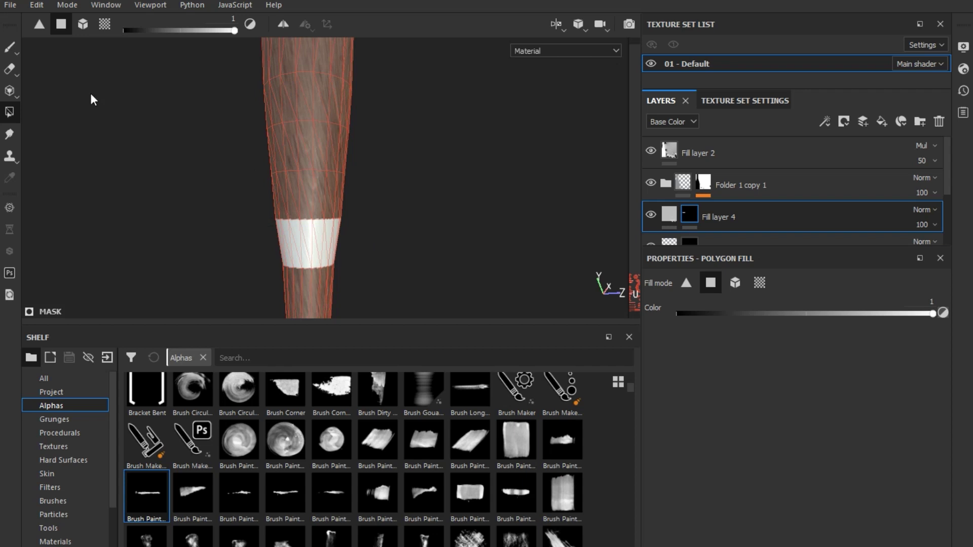
Return to the paint brush, orbit to a diagonal view, and select Fill layer 4.
click(11, 49)
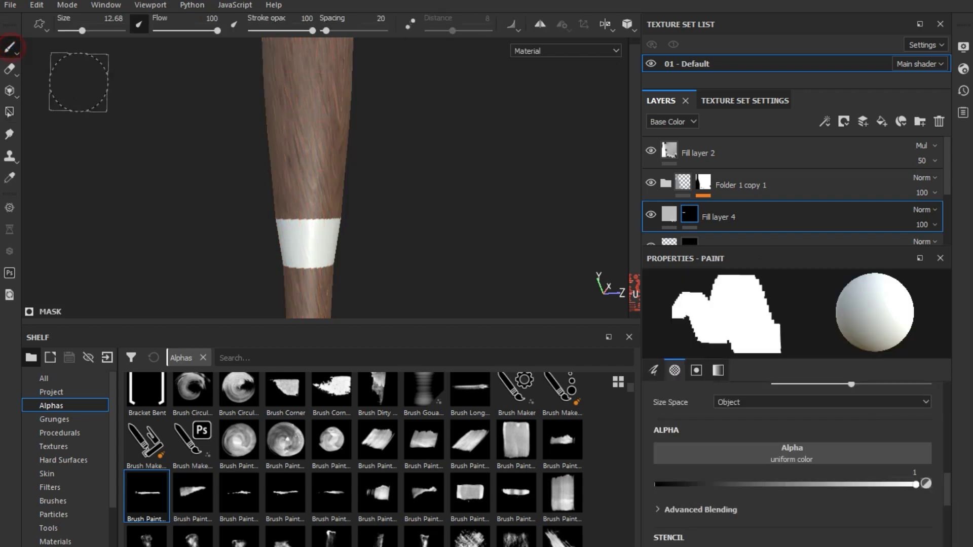
scroll(321, 169, down, 2)
scroll(317, 197, down, 2)
scroll(313, 222, down, 2)
mouse_move(312, 222)
alt+mouse_down()
mouse_move(473, 208)
mouse_move(579, 174)
alt+mouse_up()
alt+drag(282, 243, 353, 314)
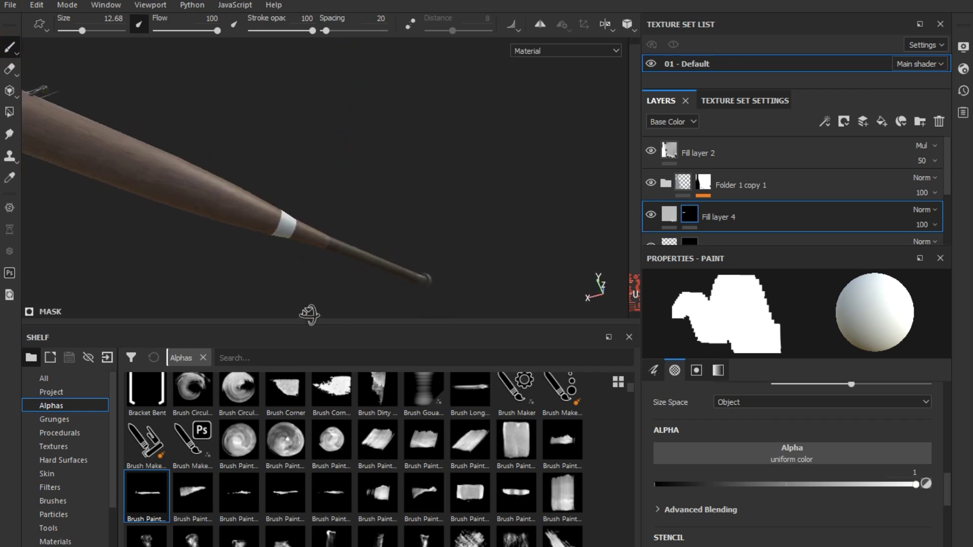
click(670, 214)
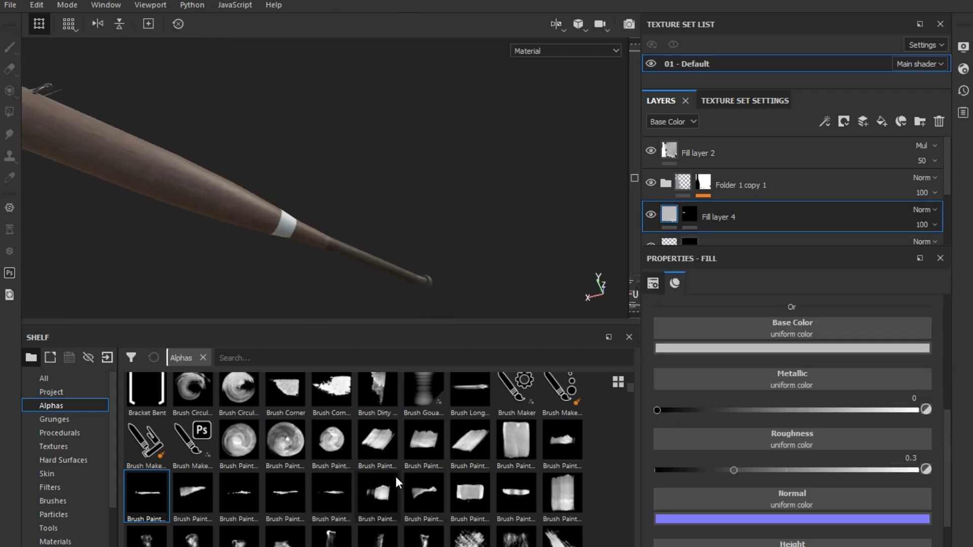
Apply the Plastic Glossy Pure material from the Shelf to Fill layer 4.
click(68, 446)
scroll(67, 482, down, 1)
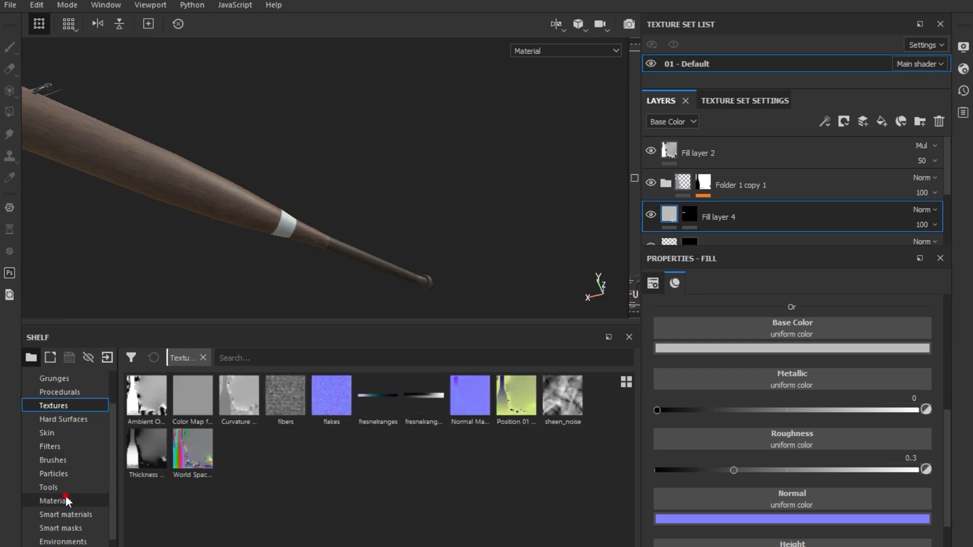
click(56, 501)
scroll(335, 488, down, 3)
scroll(335, 488, down, 2)
scroll(336, 488, down, 3)
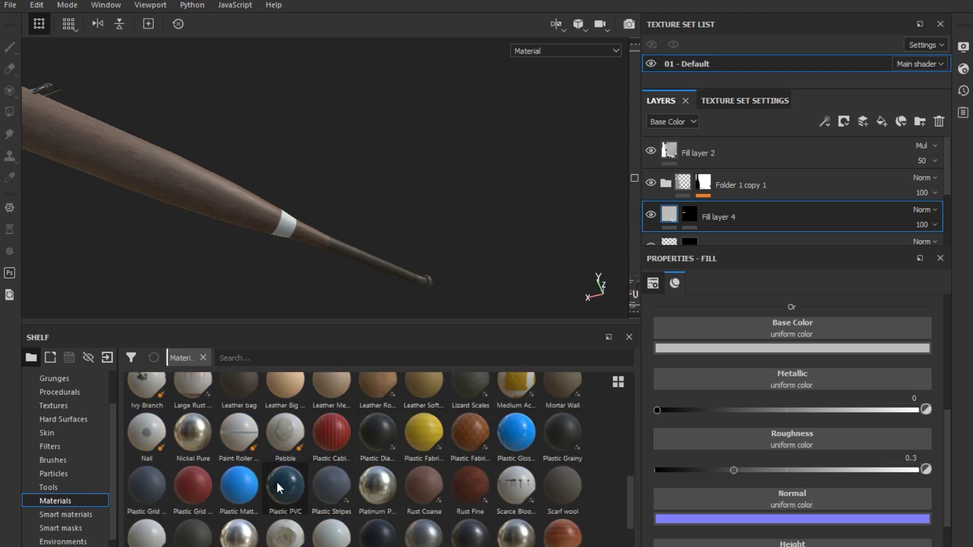
mouse_move(516, 433)
click(510, 439)
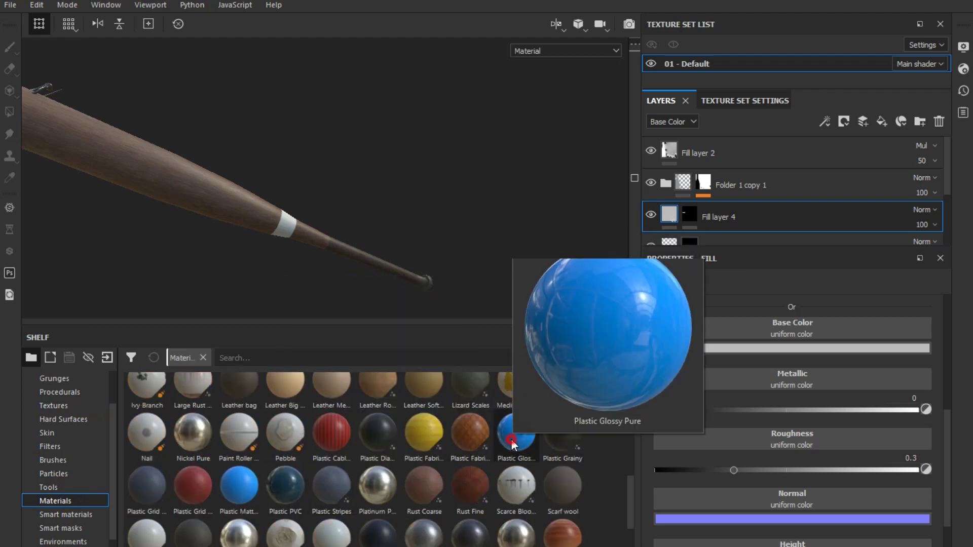
scroll(301, 274, up, 2)
scroll(297, 265, up, 3)
alt+drag(297, 266, 239, 228)
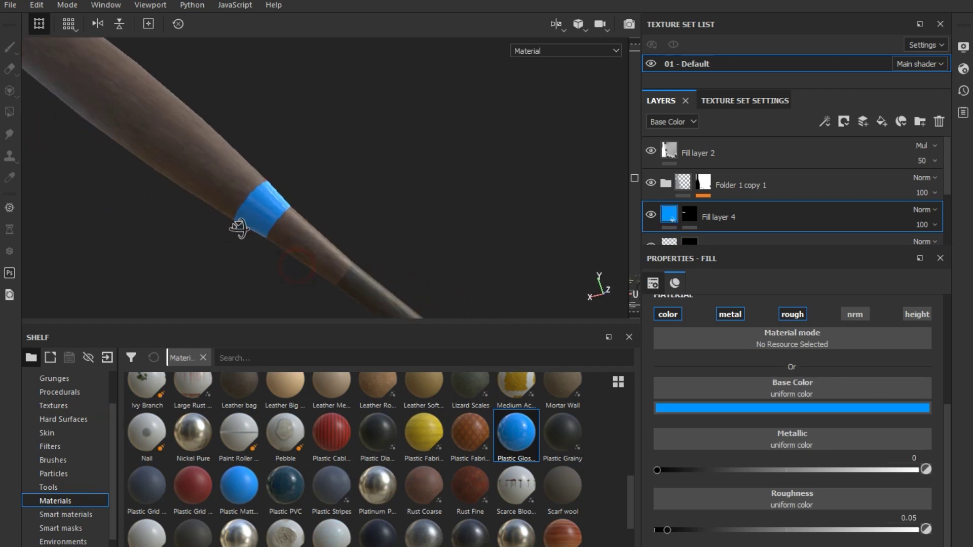
Disable metallic, raise roughness to about 0.37, and set the base colour to dark red.
click(723, 309)
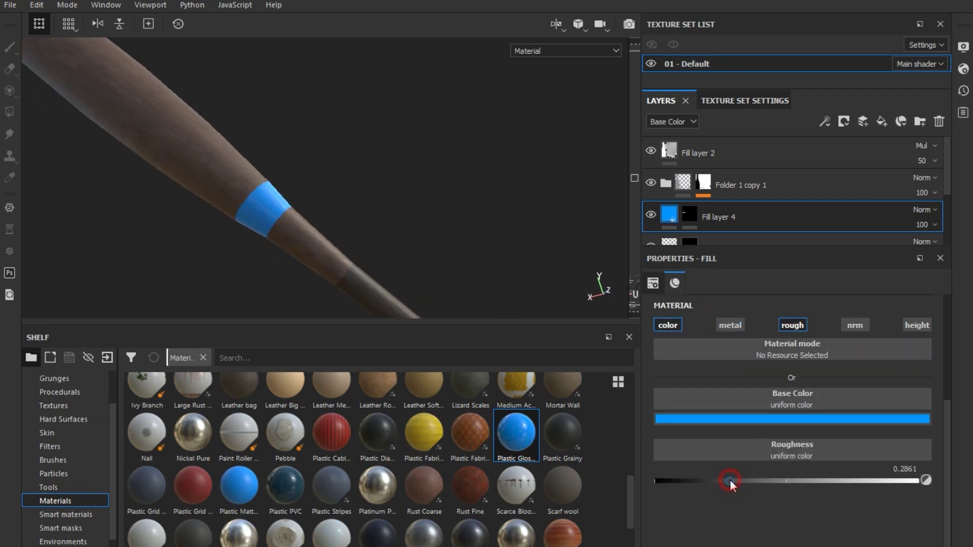
drag(729, 480, 752, 479)
click(710, 419)
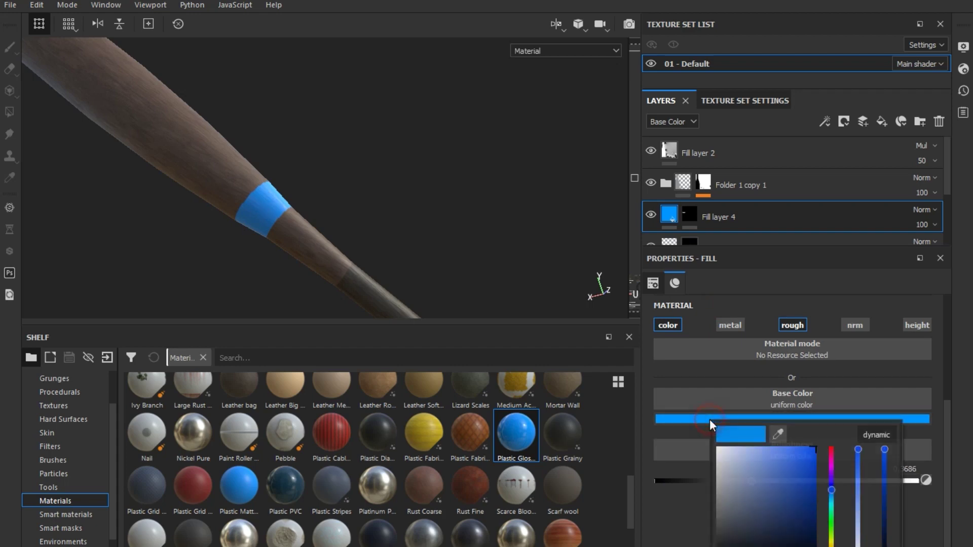
click(720, 537)
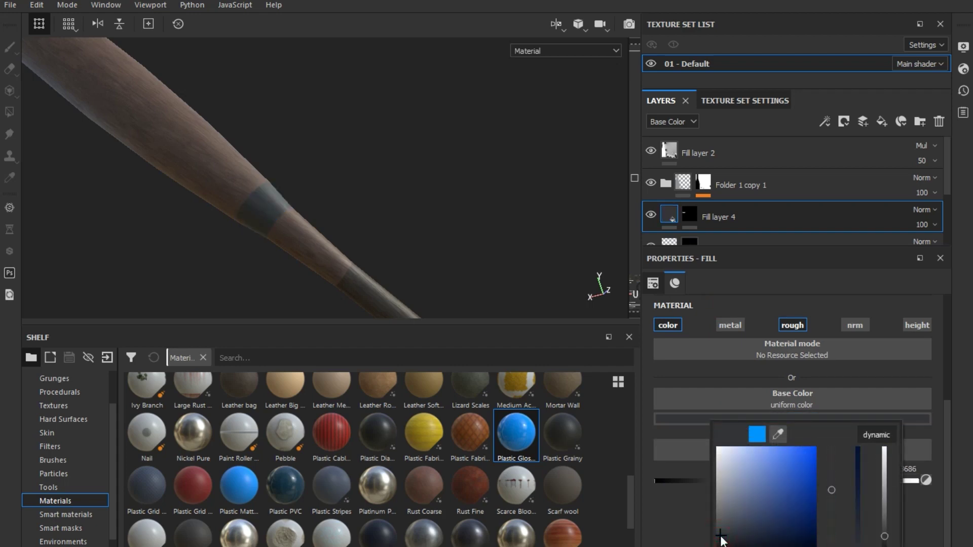
drag(835, 488, 831, 448)
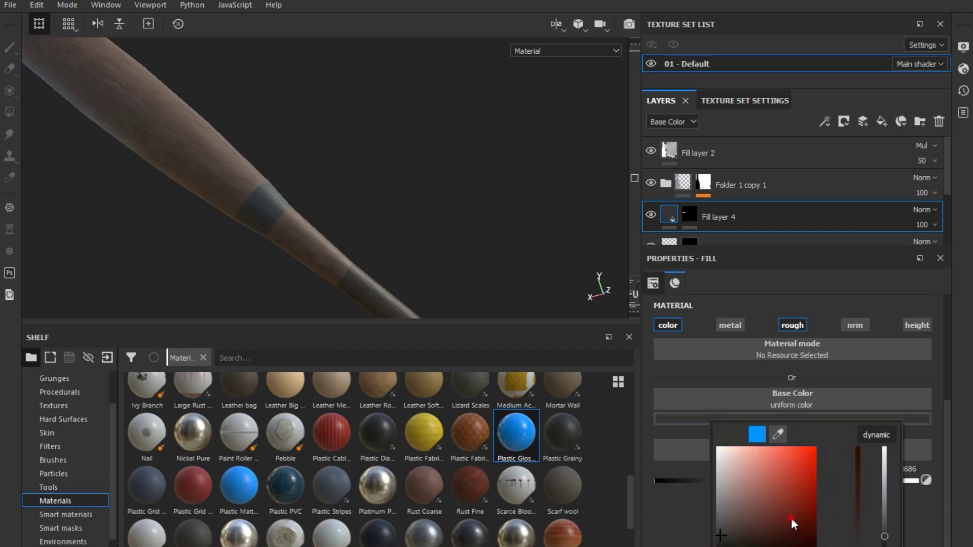
drag(794, 518, 812, 517)
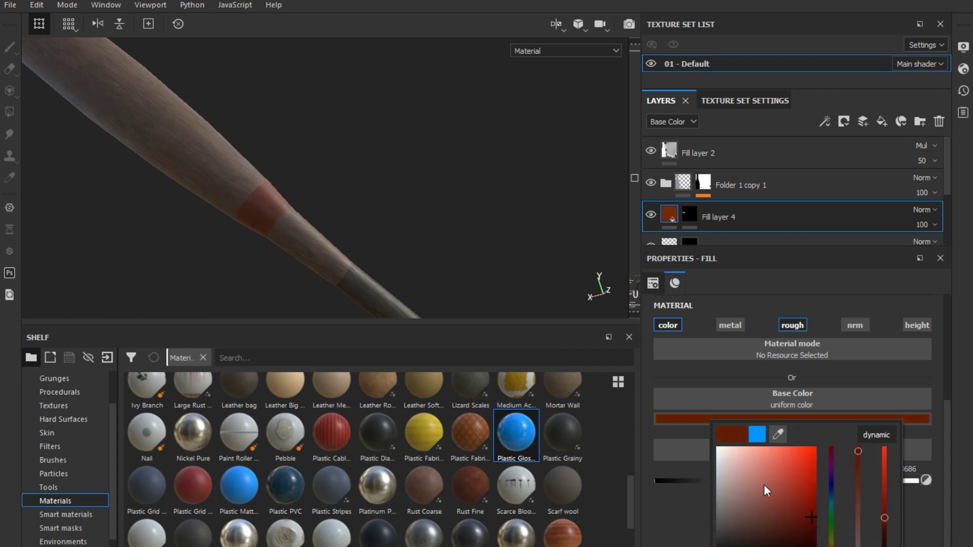
click(544, 256)
mouse_move(340, 238)
alt+mouse_down()
mouse_move(354, 293)
mouse_move(387, 246)
mouse_move(229, 261)
mouse_move(215, 241)
mouse_move(387, 202)
mouse_move(539, 228)
mouse_move(560, 282)
mouse_move(522, 277)
alt+mouse_up()
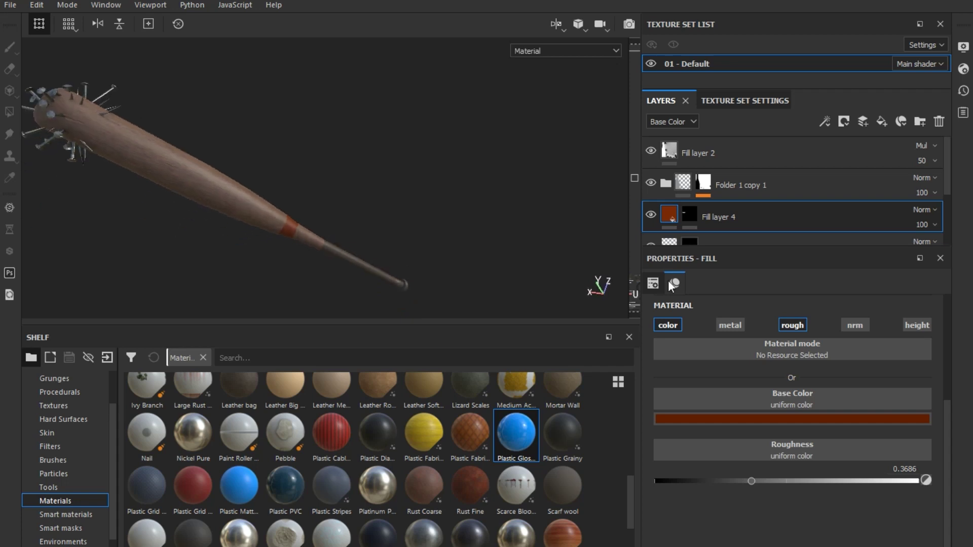
Clear Fill layer 4's mask and bring the handle knob into view.
right_click(733, 211)
click(797, 110)
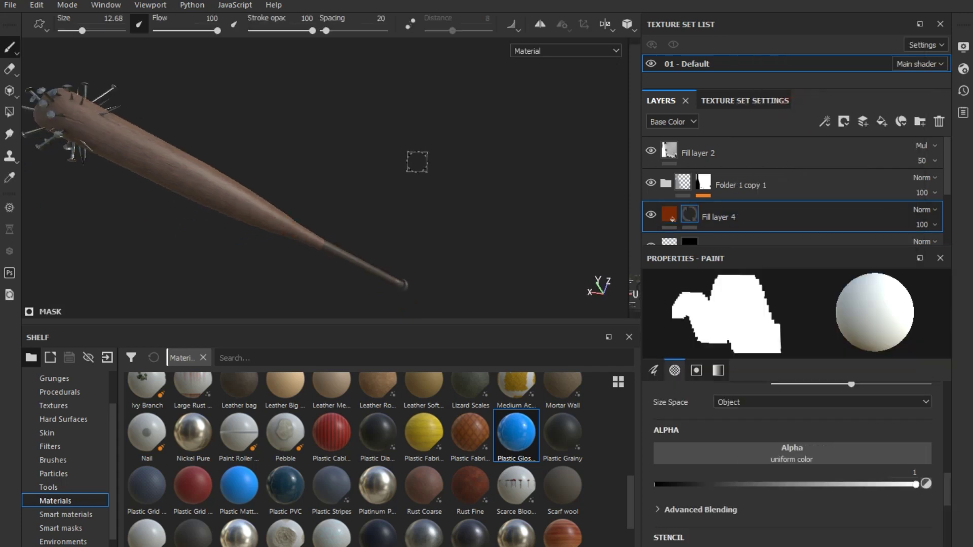
mouse_move(343, 219)
alt+mouse_down()
mouse_move(354, 235)
mouse_move(321, 157)
mouse_move(389, 235)
mouse_move(202, 233)
mouse_move(315, 170)
mouse_move(306, 239)
mouse_move(288, 169)
mouse_move(256, 166)
mouse_move(334, 152)
alt+mouse_up()
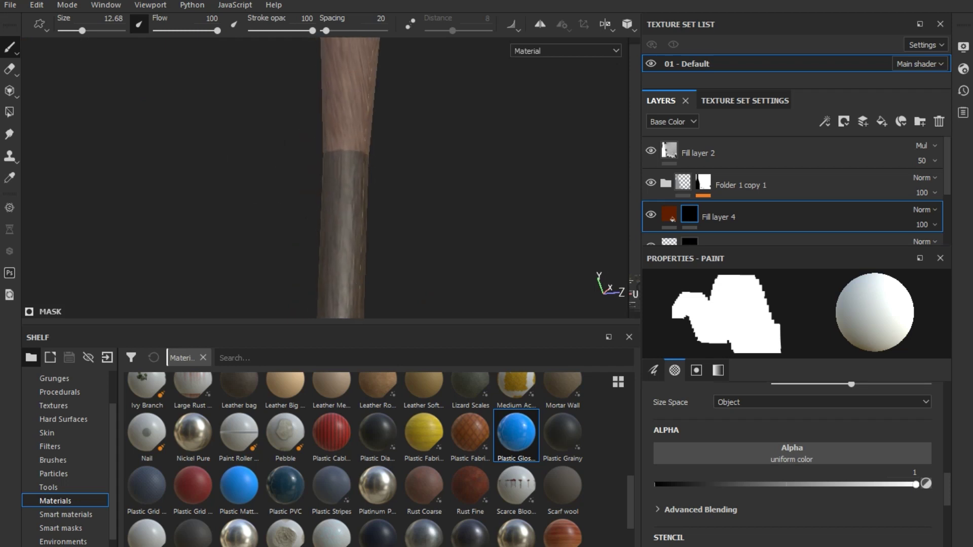
Inspect the bat along its length with Polygon Fill active, then return to the paint brush.
click(10, 112)
mouse_move(106, 147)
alt+mouse_down()
mouse_move(265, 130)
mouse_move(356, 217)
mouse_move(311, 235)
alt+mouse_up()
mouse_move(312, 234)
alt+right_down()
mouse_move(341, 120)
mouse_move(313, 262)
alt+right_up()
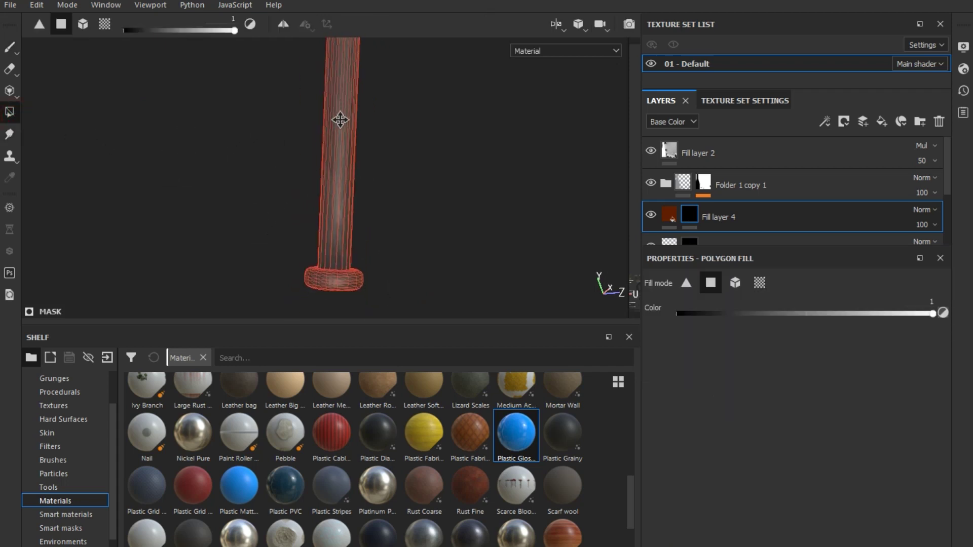
mouse_move(313, 262)
alt+mouse_down()
mouse_move(311, 271)
mouse_move(336, 223)
mouse_move(341, 263)
mouse_move(326, 177)
alt+mouse_up()
alt+right_drag(326, 177, 321, 333)
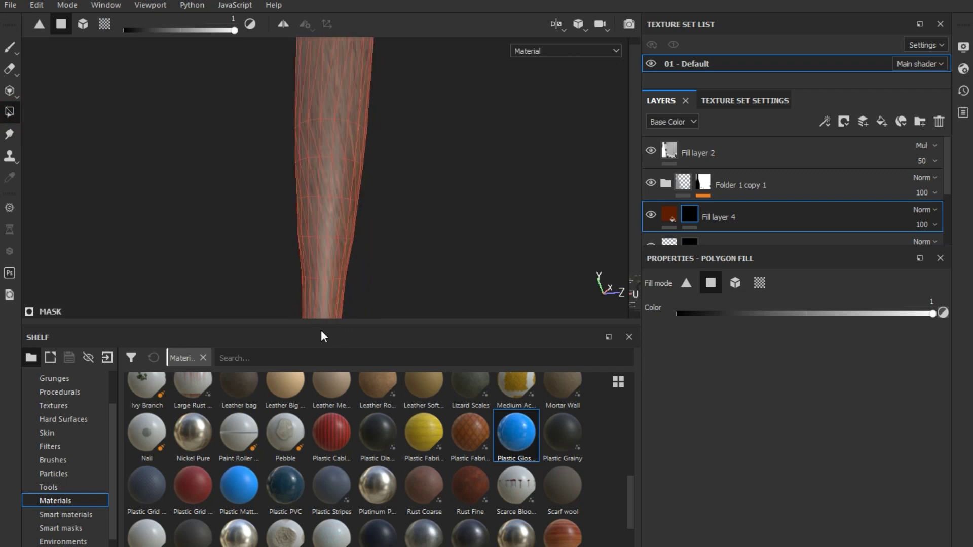
alt+drag(334, 217, 330, 197)
alt+middle_drag(330, 198, 333, 289)
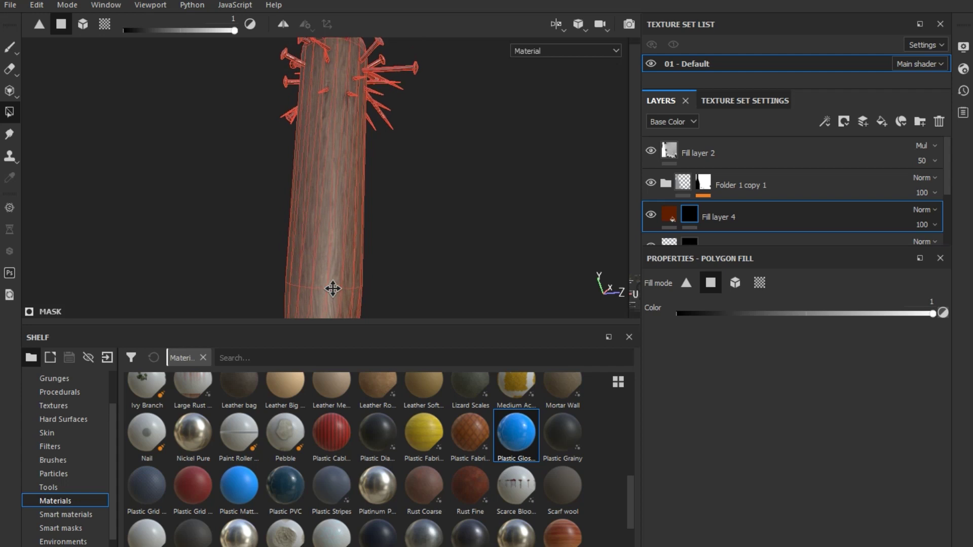
click(10, 49)
mouse_move(314, 220)
alt+mouse_down()
mouse_move(506, 287)
mouse_move(578, 278)
alt+mouse_up()
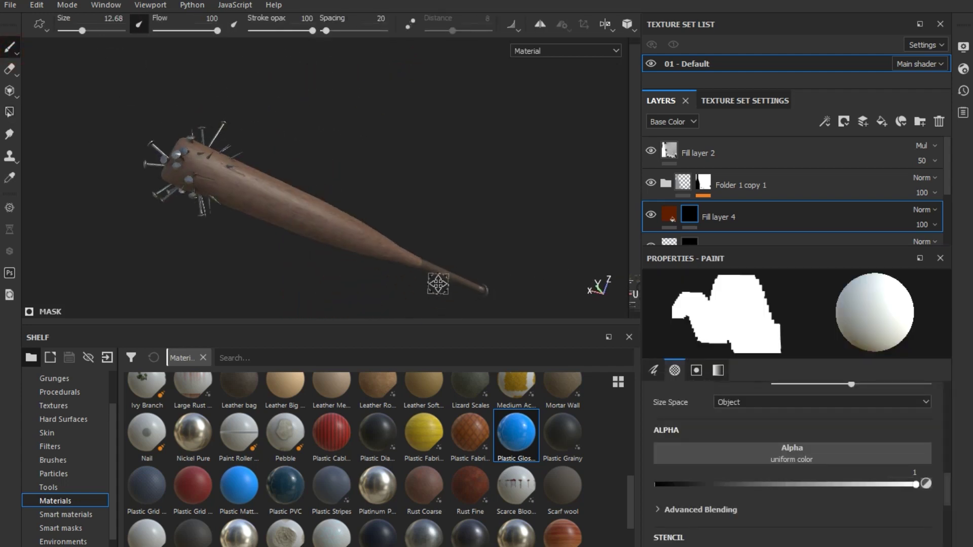
alt+middle_drag(438, 284, 417, 248)
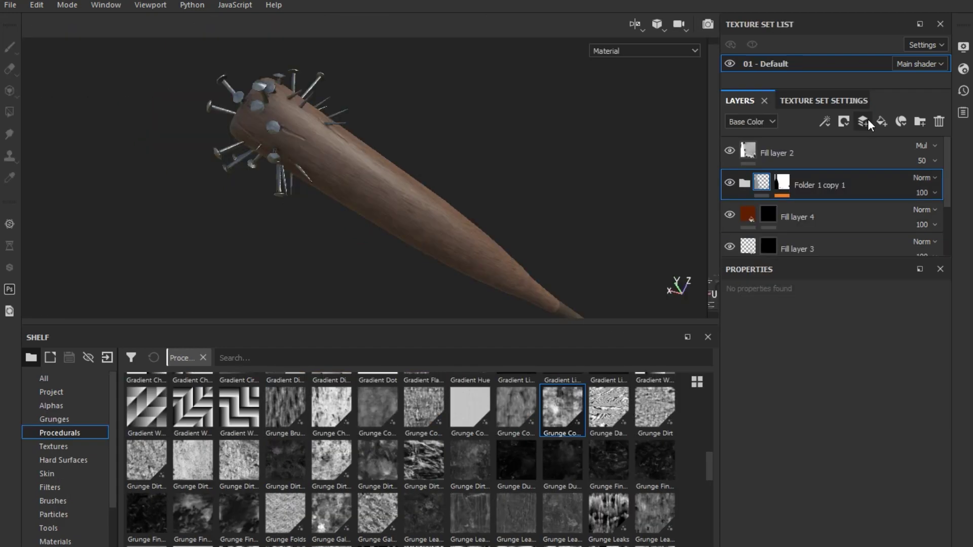
Add a new fill layer above the folder and drop the Dirt smart mask onto Fill layer 5.
click(884, 122)
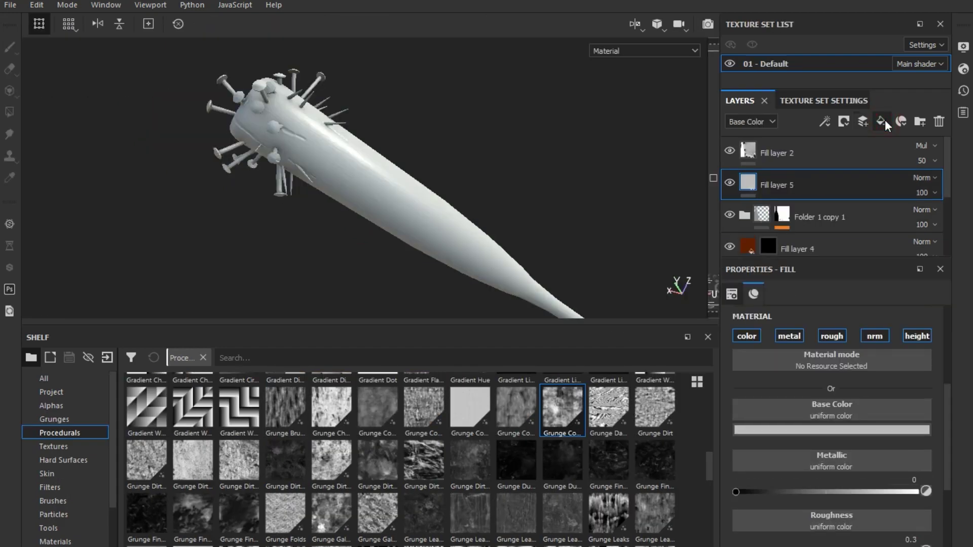
scroll(97, 499, down, 2)
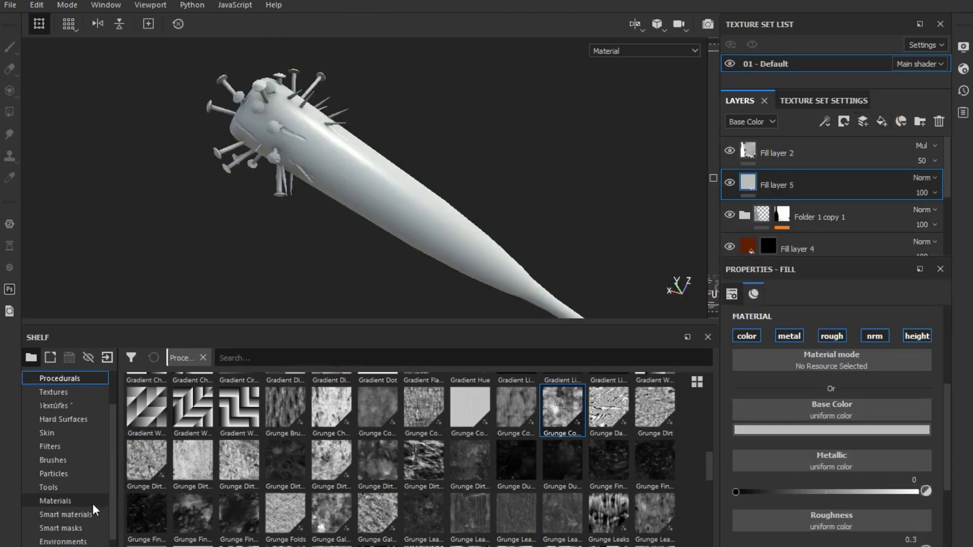
click(80, 513)
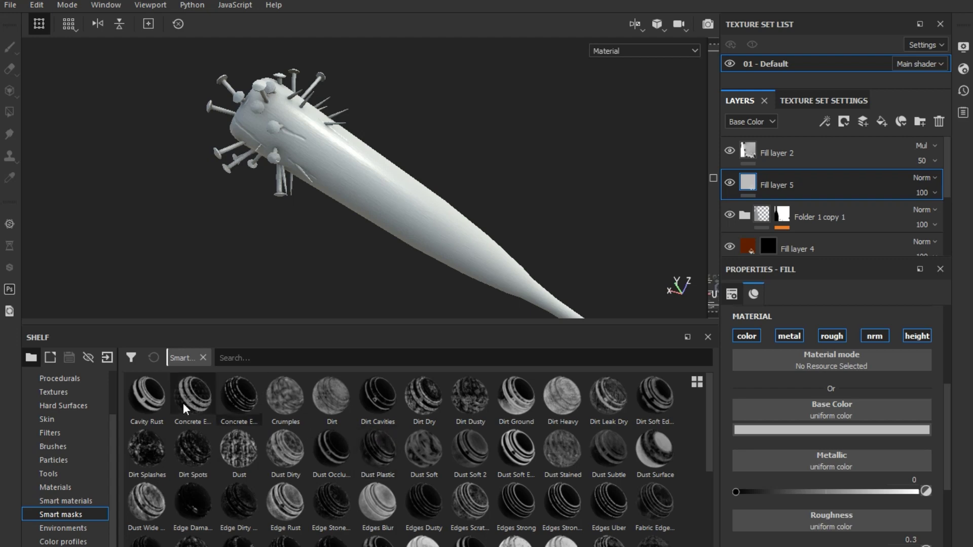
mouse_move(143, 406)
mouse_down()
mouse_move(616, 265)
mouse_move(152, 401)
mouse_up()
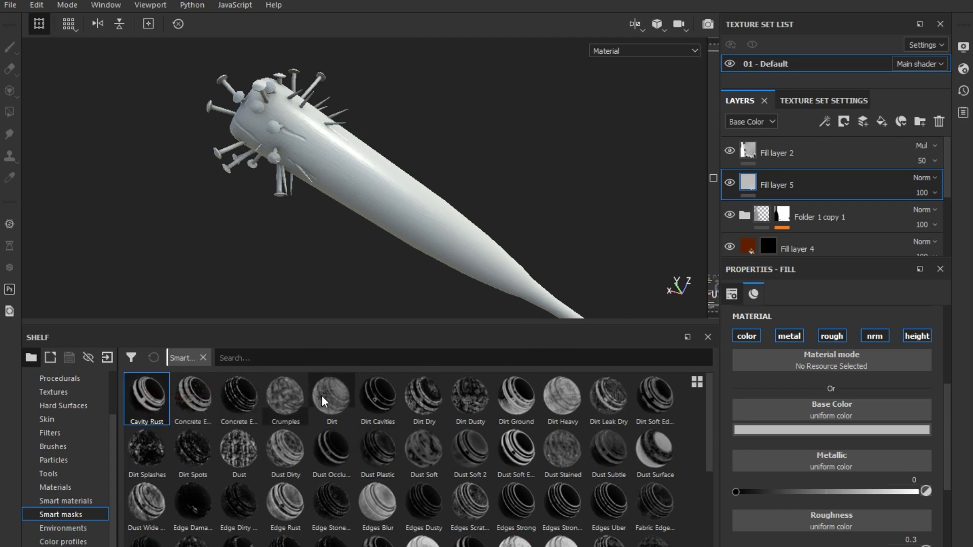
mouse_move(322, 396)
mouse_down()
mouse_move(409, 411)
mouse_move(770, 182)
mouse_up()
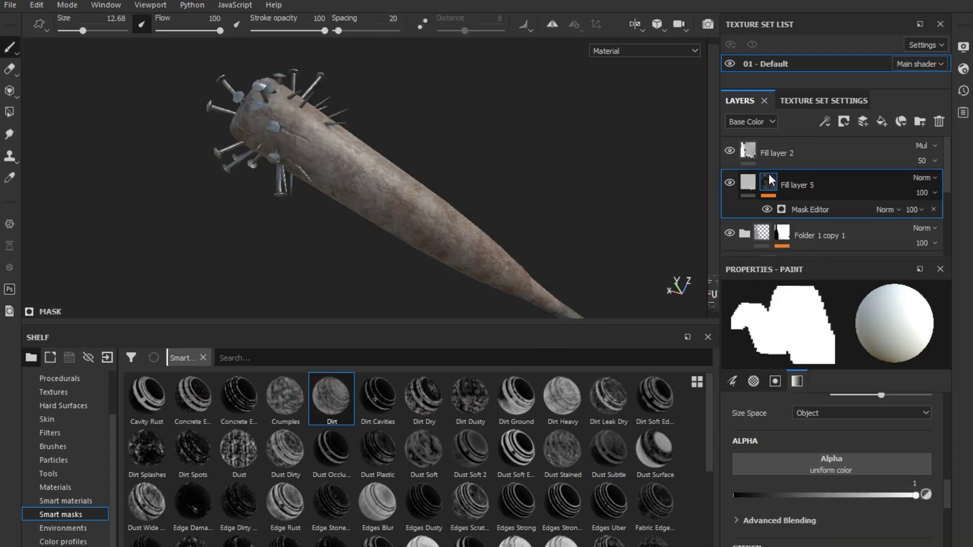
right_click(770, 180)
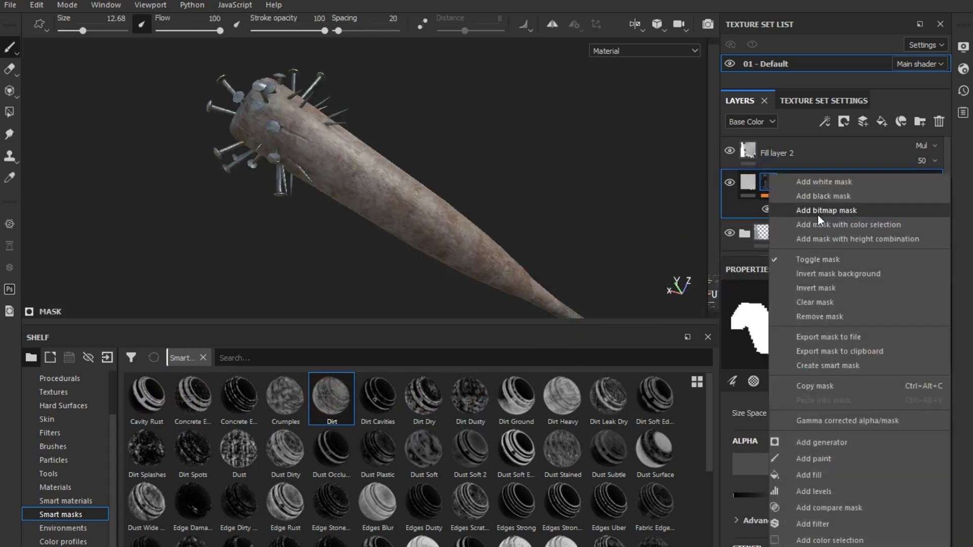
Clear Fill layer 5's mask, add a Dirt generator, and set the fill projection to Tri-planar.
click(821, 299)
click(825, 122)
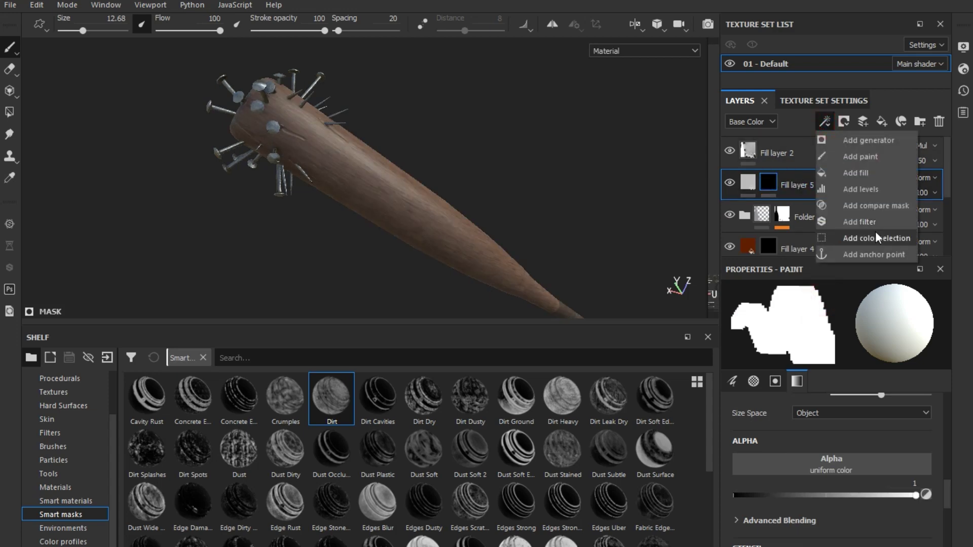
click(876, 139)
click(832, 313)
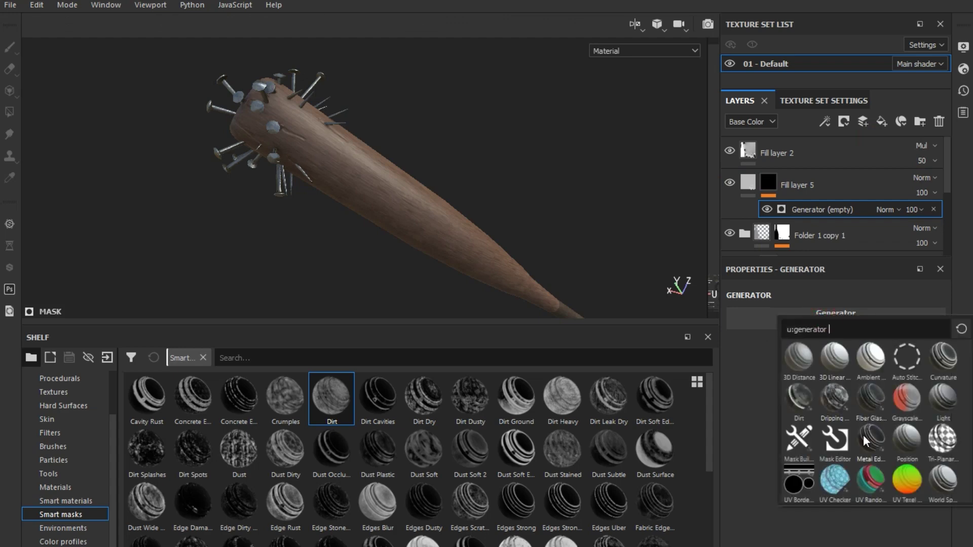
click(798, 400)
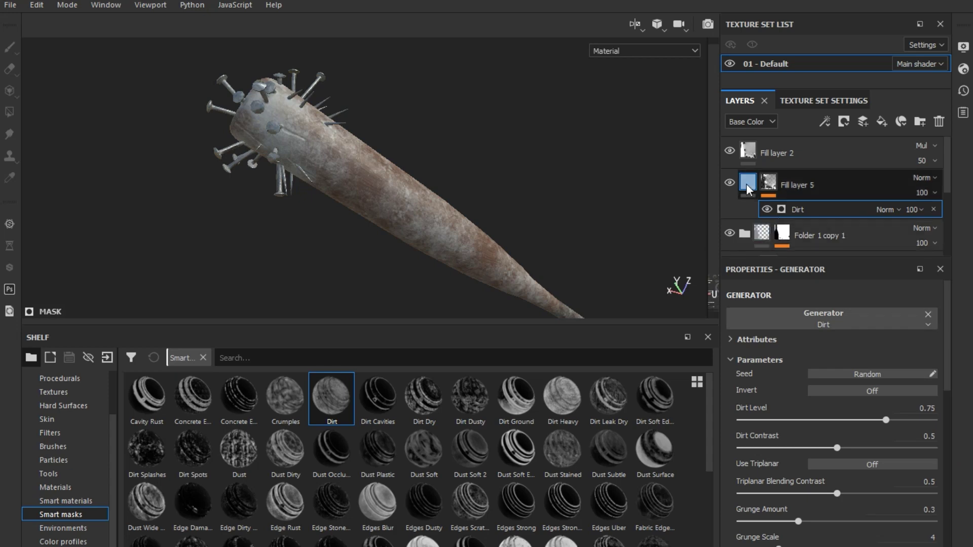
click(791, 329)
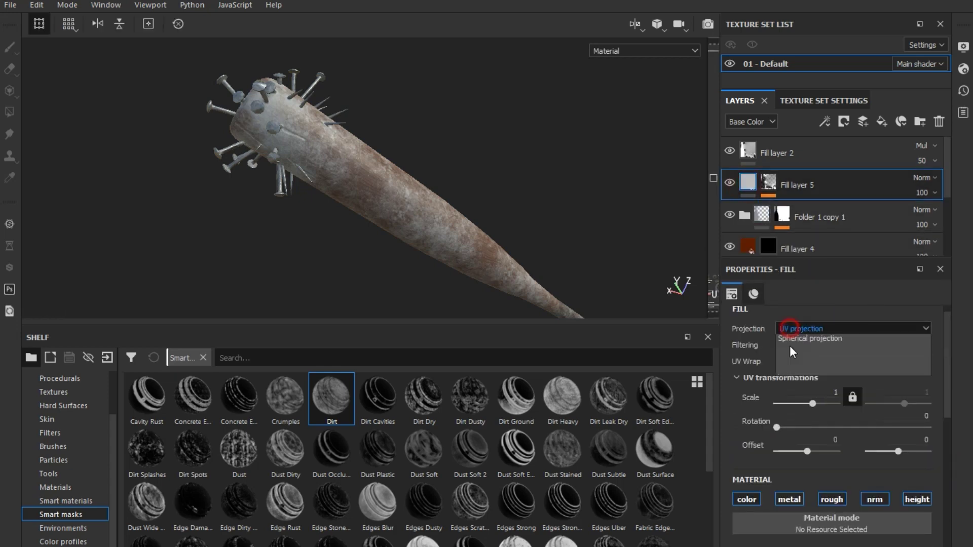
click(792, 349)
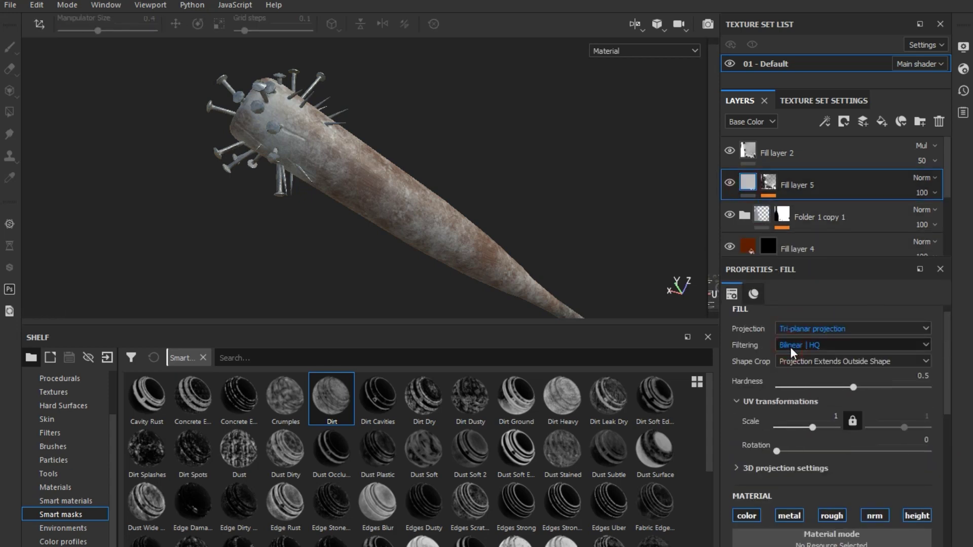
Set the Dirt generator's Dirt Level to 0.57 and Dirt Contrast to 0.37.
click(770, 184)
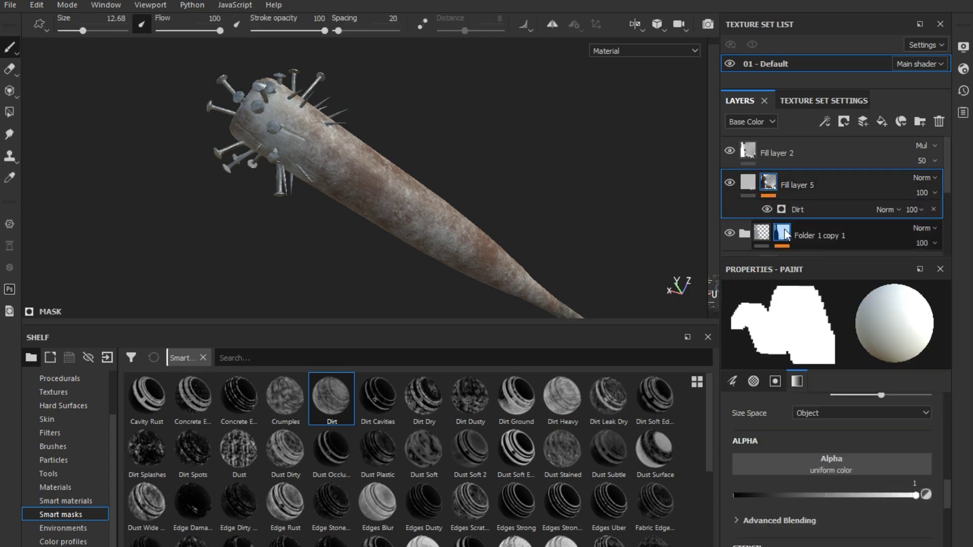
click(804, 209)
click(810, 421)
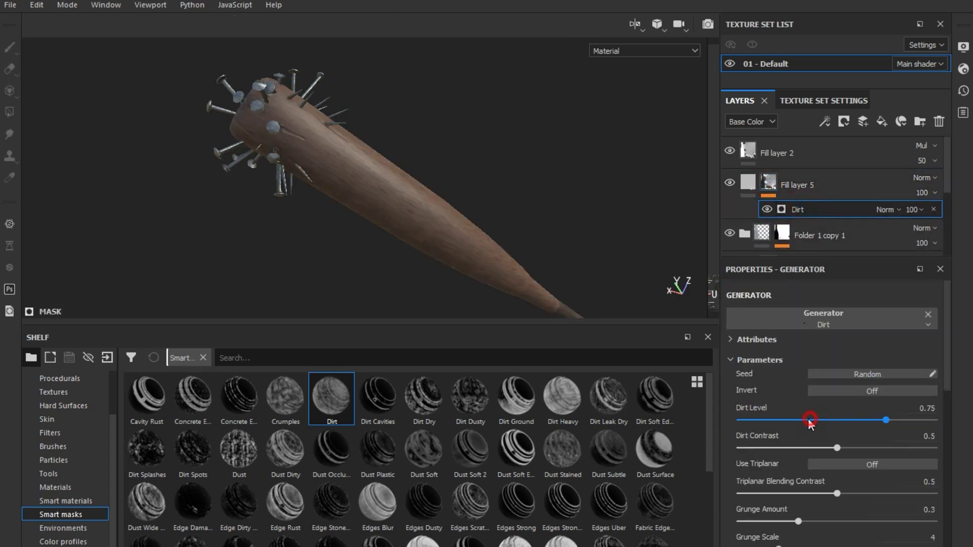
mouse_move(828, 423)
mouse_down()
mouse_move(875, 432)
mouse_move(850, 435)
mouse_up()
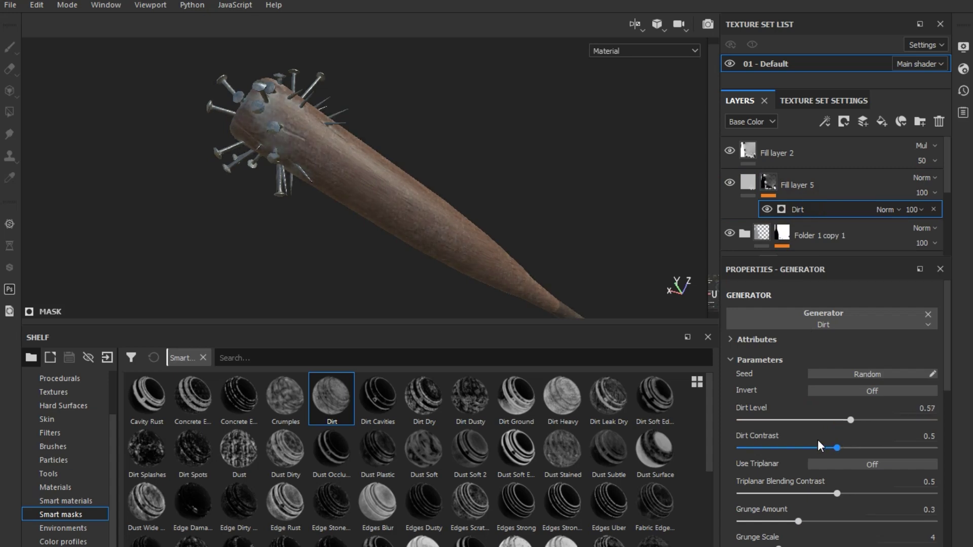
mouse_move(793, 448)
mouse_down()
mouse_move(774, 445)
mouse_move(812, 448)
mouse_up()
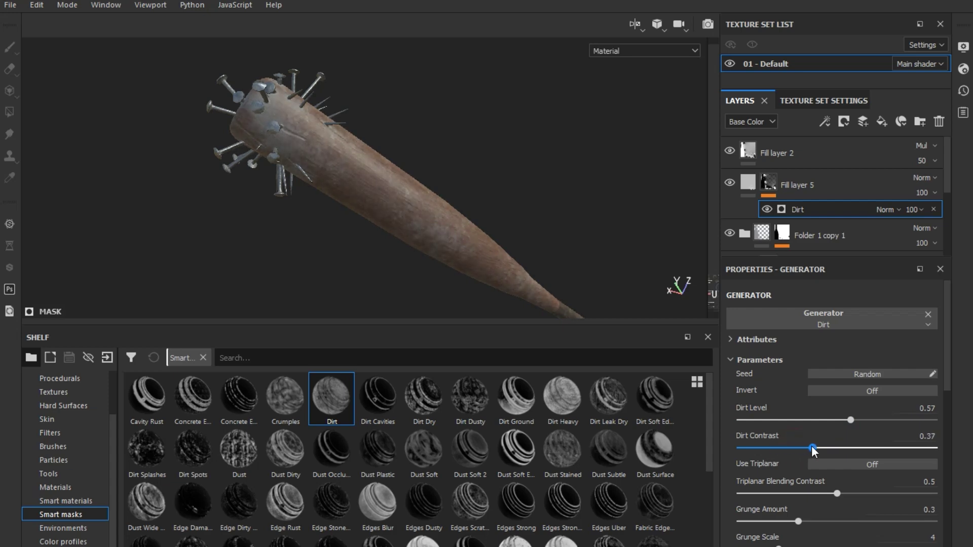
click(742, 198)
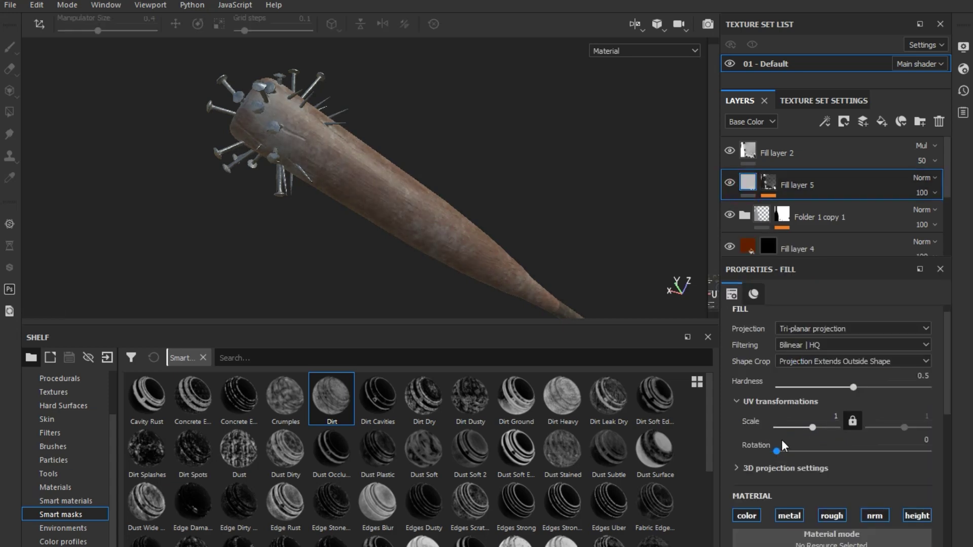
Make Fill layer 5's base colour near-black.
scroll(782, 439, down, 3)
scroll(774, 476, down, 2)
click(770, 487)
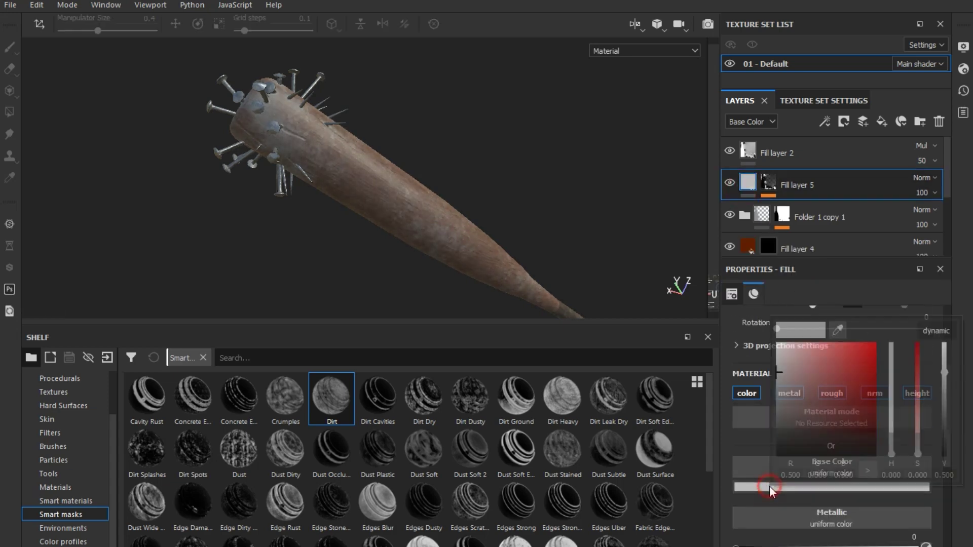
click(791, 419)
drag(792, 433, 776, 445)
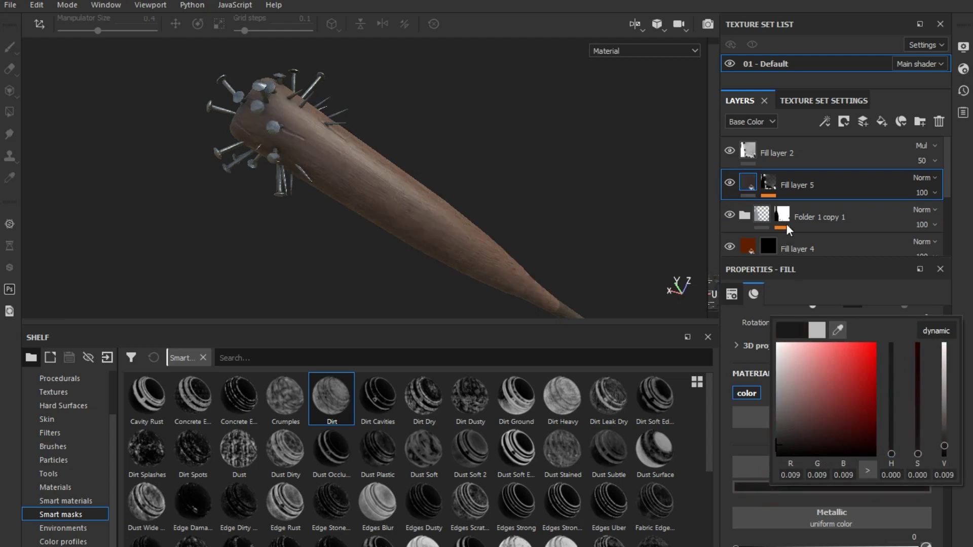
click(768, 182)
Raise the Dirt generator's Dirt Level to 0.8.
click(797, 209)
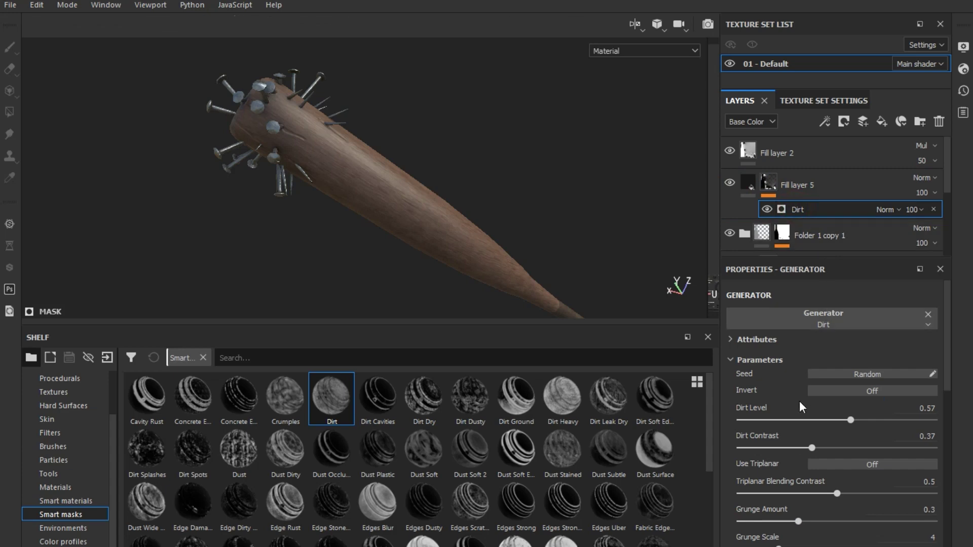
mouse_move(857, 420)
mouse_down()
mouse_move(904, 430)
mouse_move(895, 427)
mouse_up()
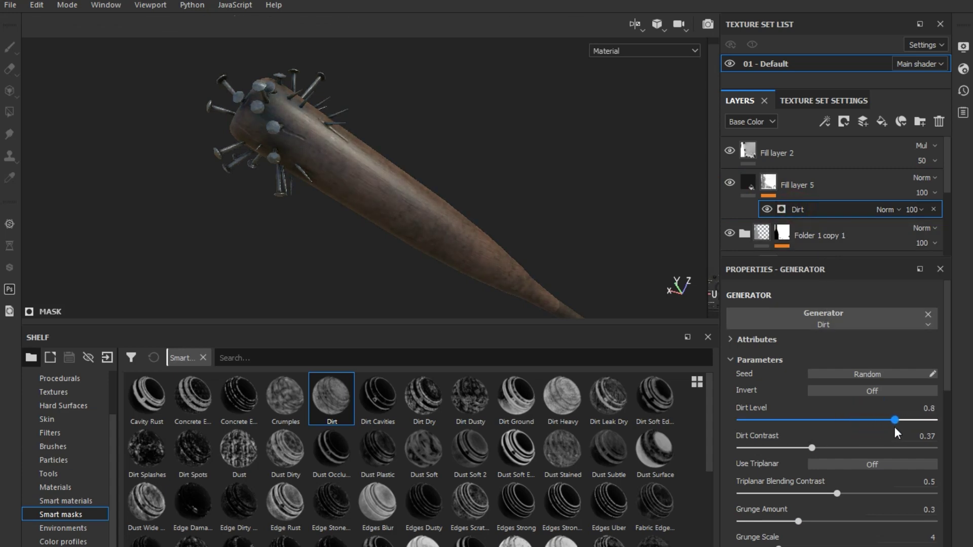
scroll(466, 172, up, 1)
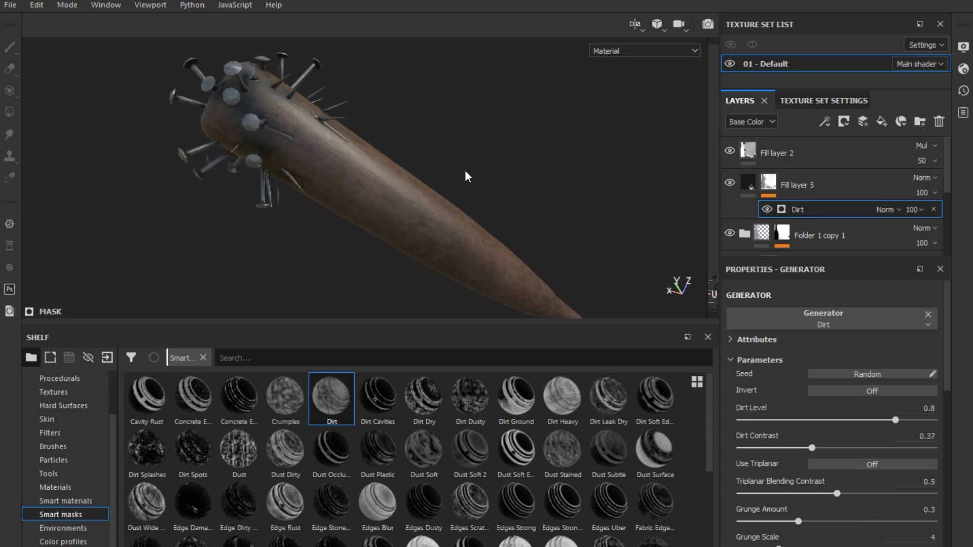
mouse_move(445, 222)
alt+mouse_down()
mouse_move(372, 167)
mouse_move(404, 238)
mouse_move(381, 286)
mouse_move(273, 206)
mouse_move(632, 215)
mouse_move(556, 199)
mouse_move(521, 156)
mouse_move(583, 213)
alt+mouse_up()
Lower Fill layer 5's opacity to 69 and check the grime on the nailed end.
click(748, 182)
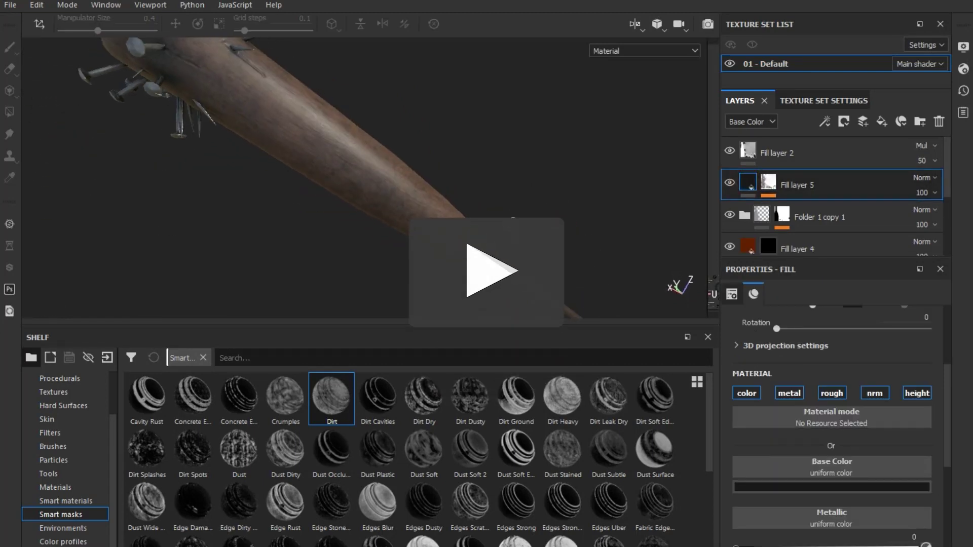
click(929, 189)
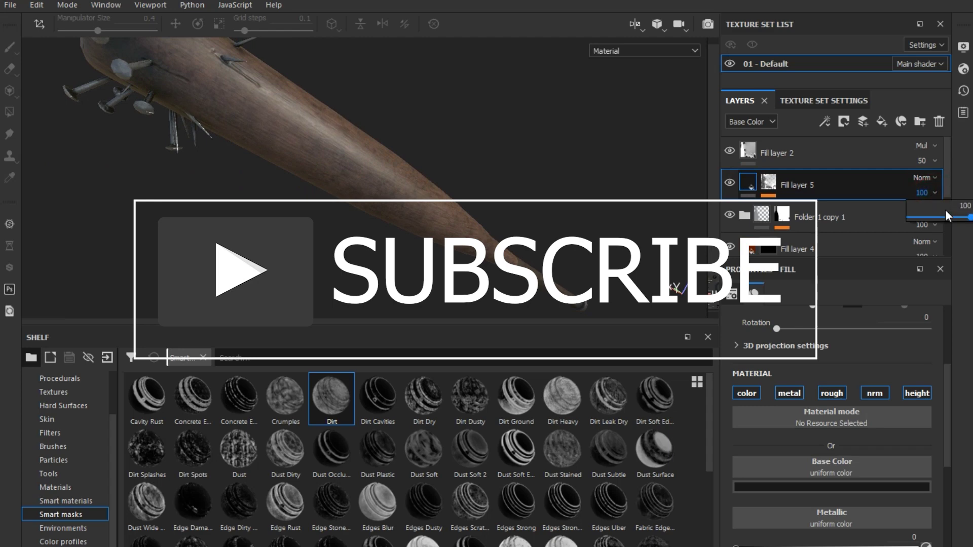
drag(970, 218, 951, 218)
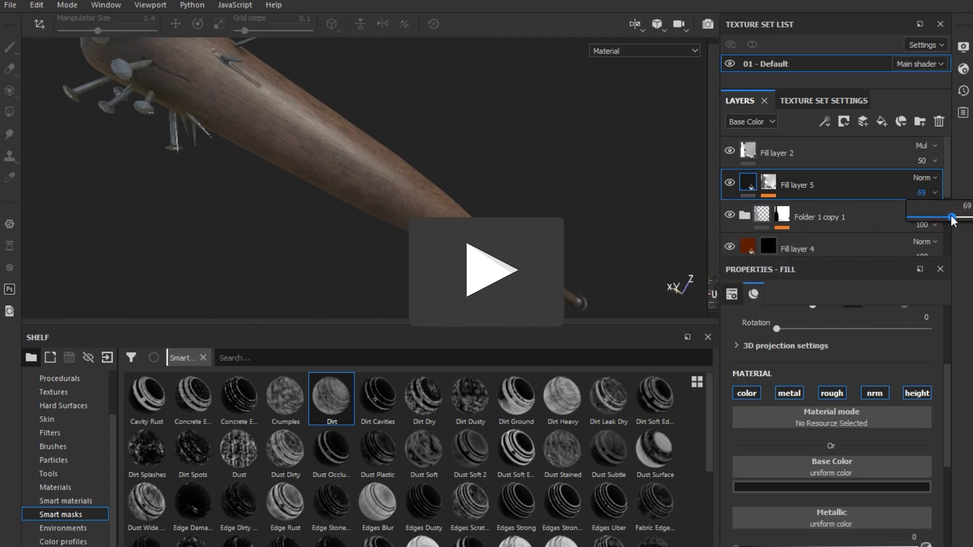
mouse_move(569, 196)
alt+mouse_down()
mouse_move(505, 141)
mouse_move(558, 255)
alt+mouse_up()
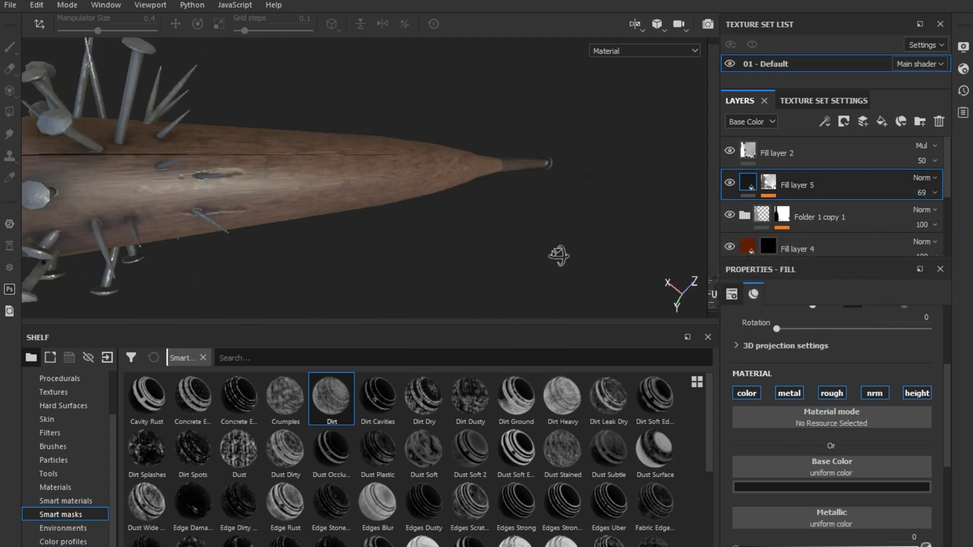
mouse_move(353, 205)
alt+mouse_down()
mouse_move(446, 217)
mouse_move(446, 183)
mouse_move(413, 173)
mouse_move(570, 241)
alt+mouse_up()
scroll(401, 182, up, 3)
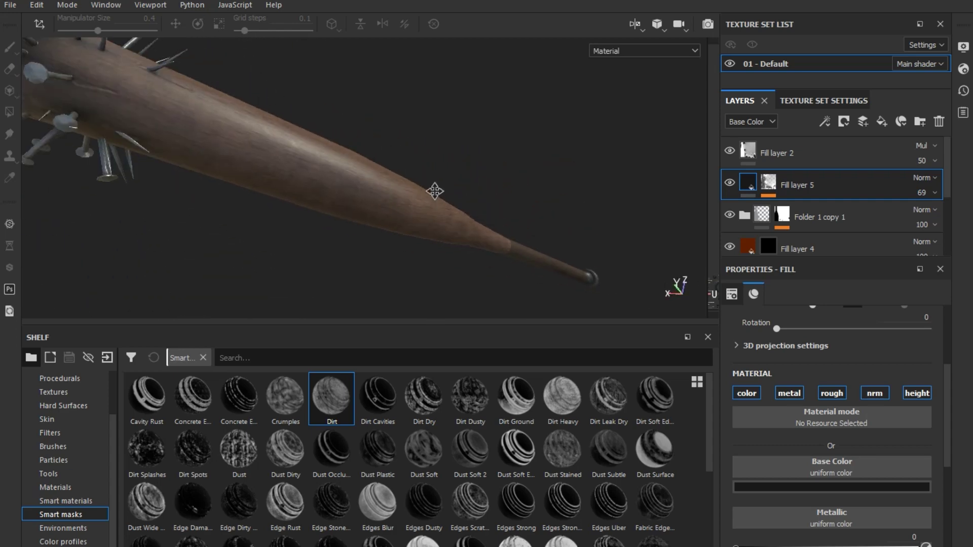
scroll(400, 183, up, 2)
Duplicate Fill layer 5, clear the copy's mask, and compare visibility before reselecting Fill layer 5.
right_click(844, 178)
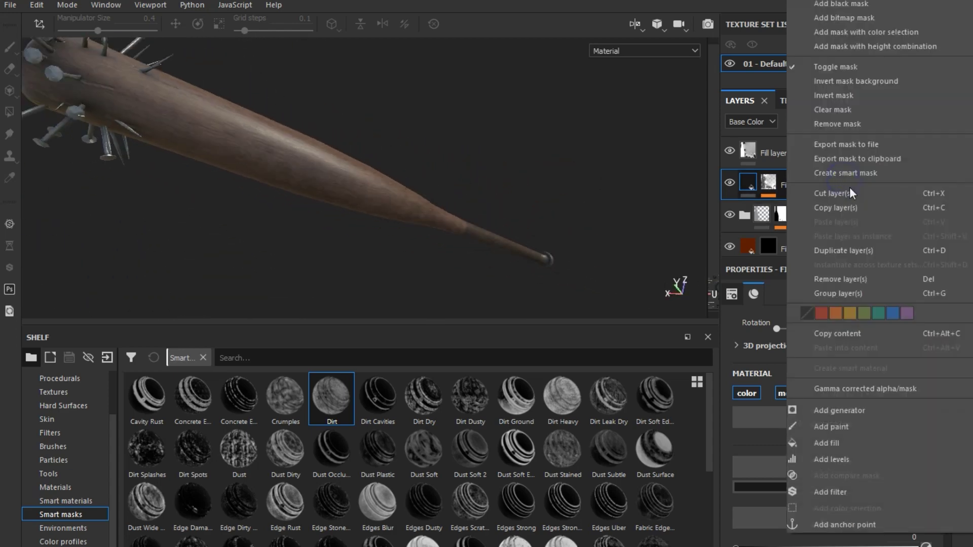
click(842, 251)
right_click(798, 184)
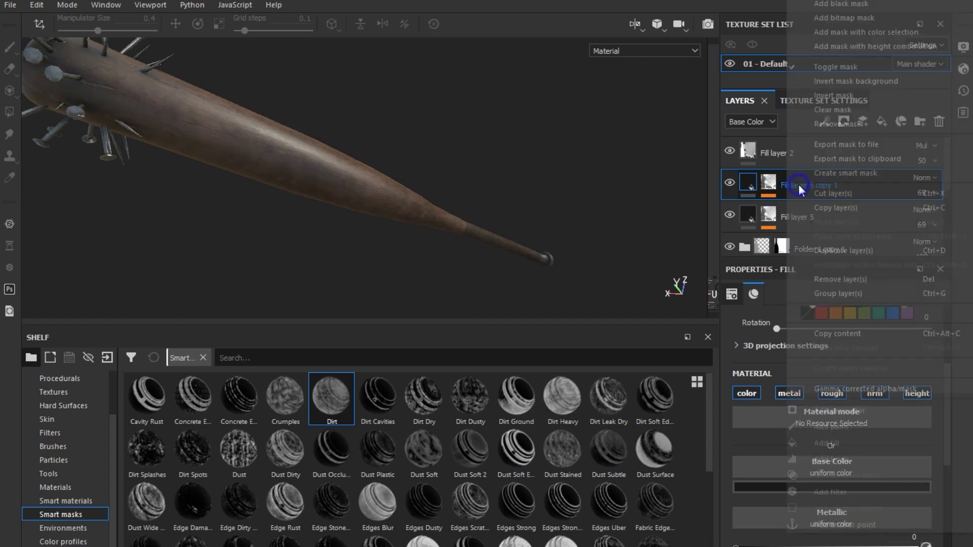
click(837, 109)
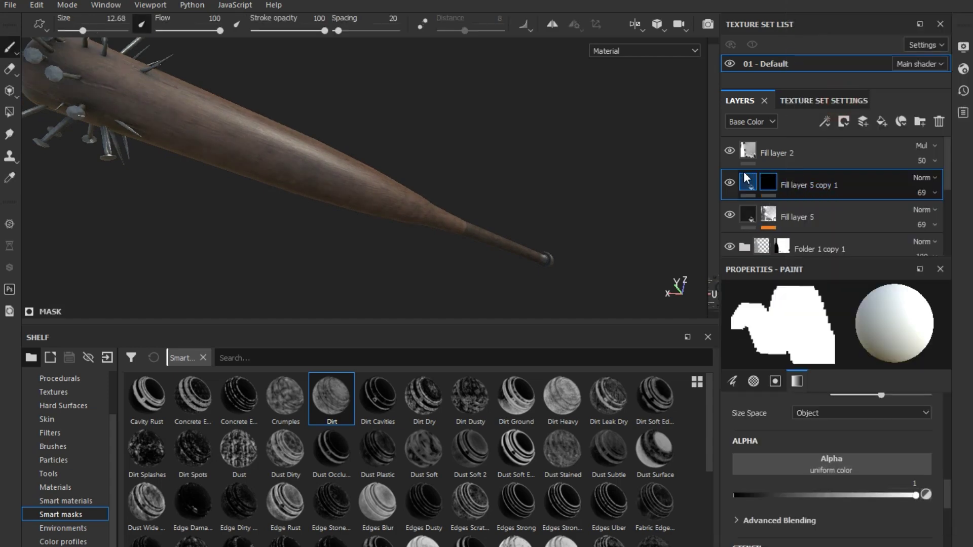
click(729, 214)
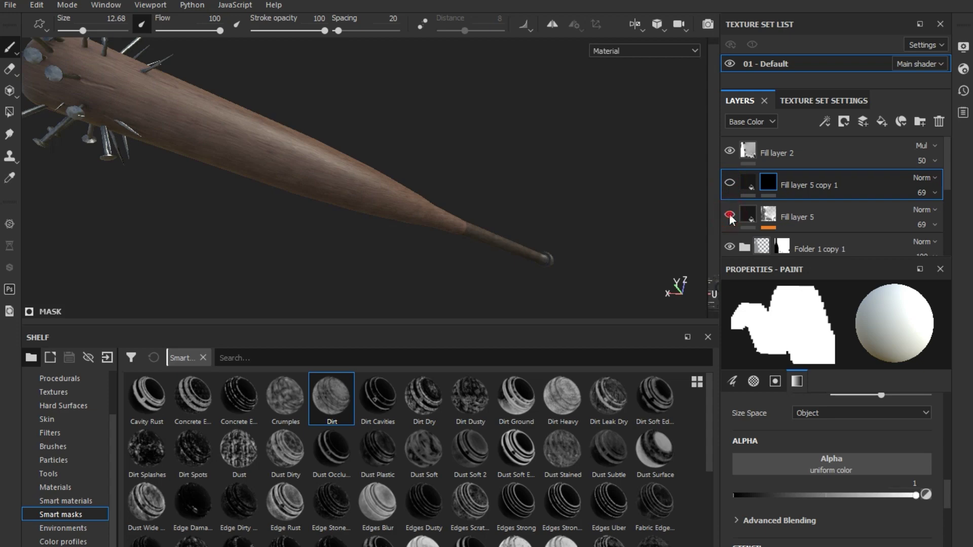
click(728, 214)
click(748, 223)
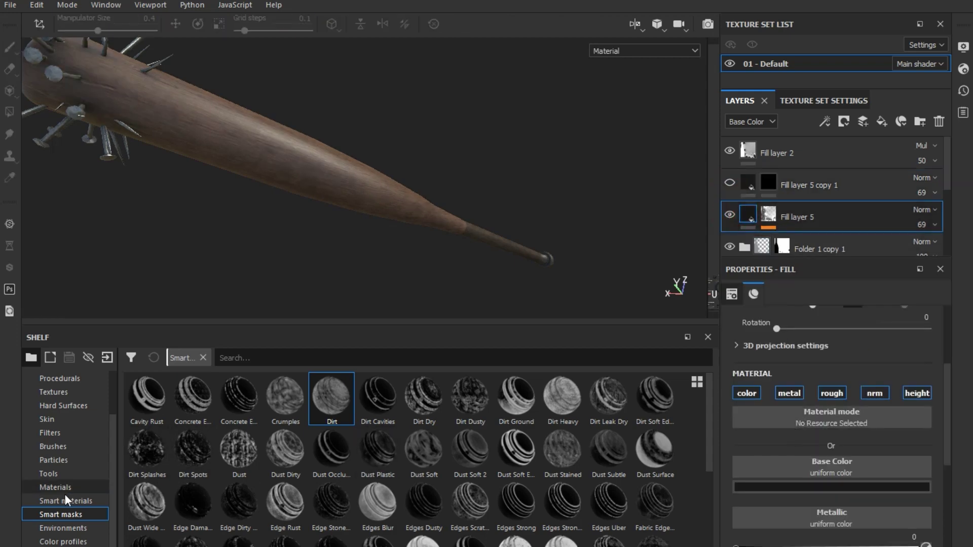
Turn off Fill layer 5's metal channel and set its roughness to 0.3051.
click(66, 488)
mouse_move(285, 503)
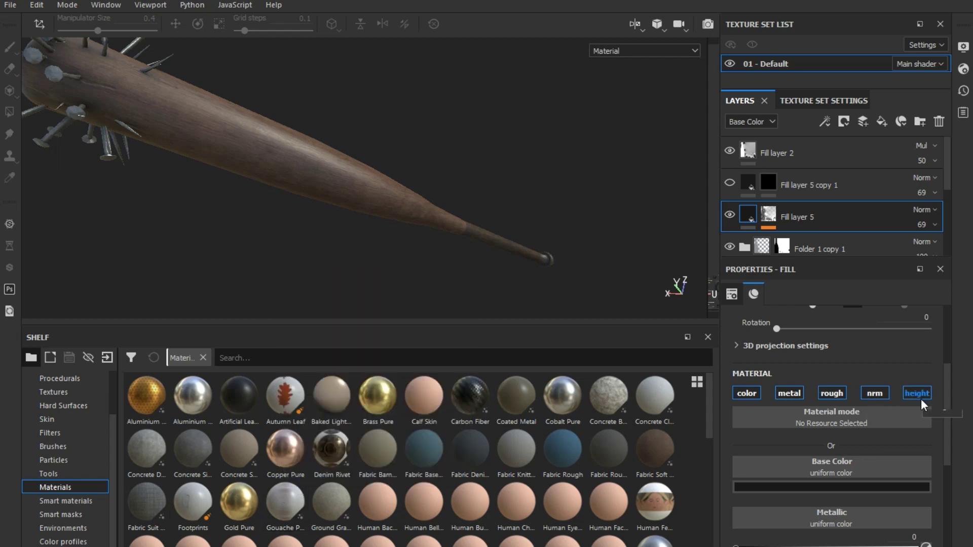
scroll(875, 441, down, 1)
scroll(875, 441, down, 1)
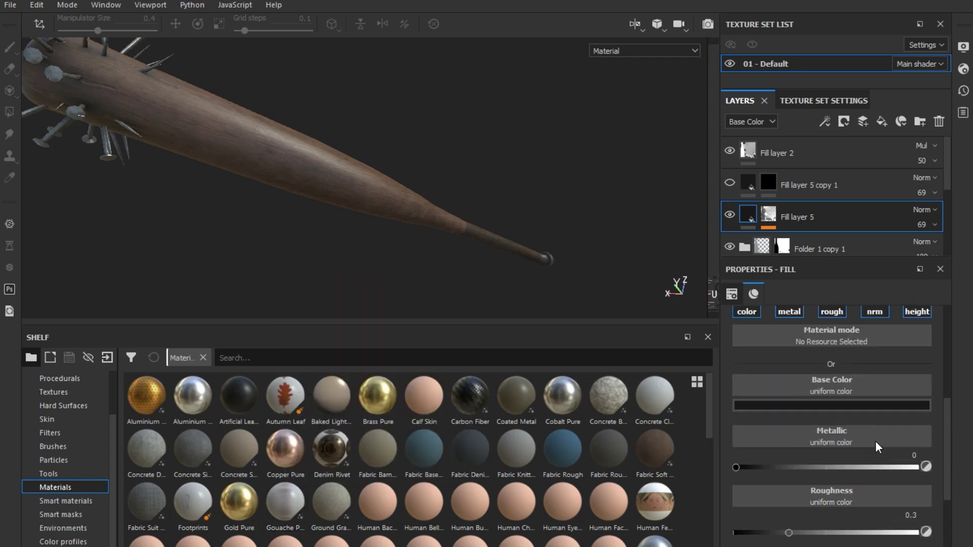
click(792, 310)
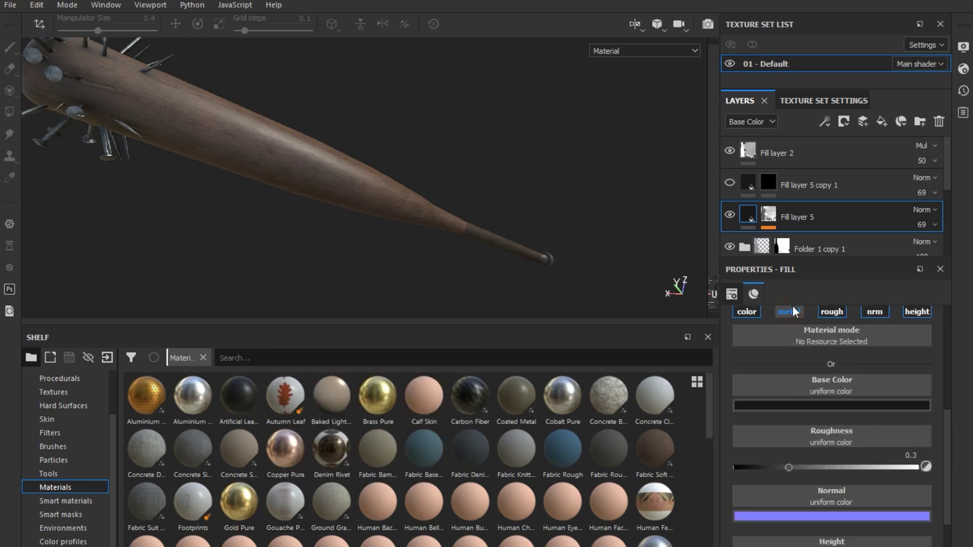
drag(806, 466, 779, 467)
alt+drag(277, 191, 274, 277)
mouse_move(272, 307)
alt+mouse_down()
mouse_move(318, 201)
mouse_move(365, 197)
alt+mouse_up()
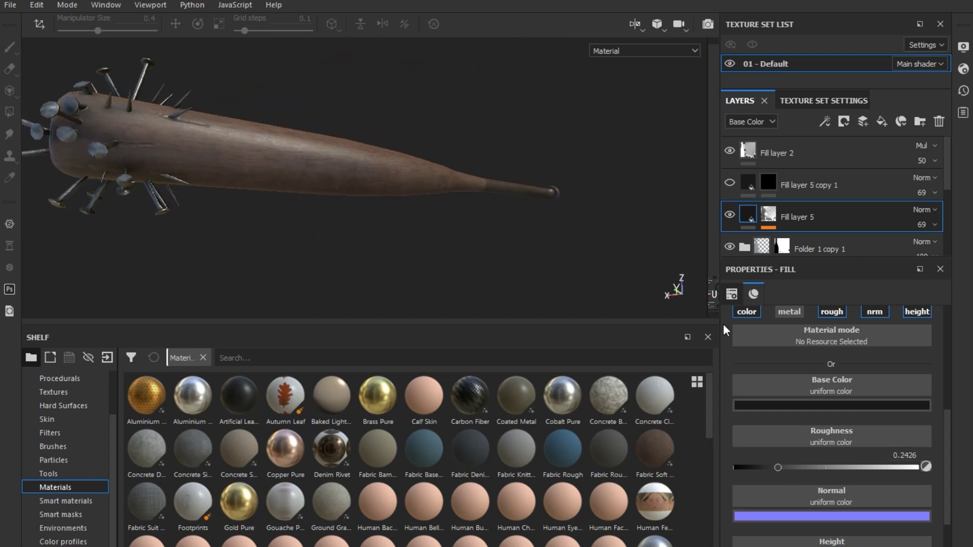
drag(778, 468, 789, 467)
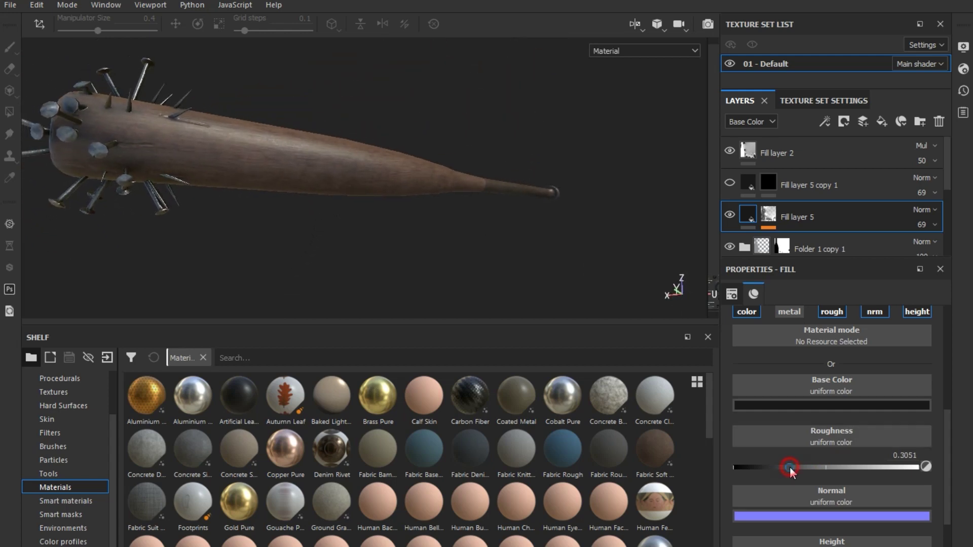
Turn off the normal channel and give the layer a negative height, starting around -0.29.
click(879, 312)
scroll(189, 224, up, 5)
alt+drag(278, 209, 348, 206)
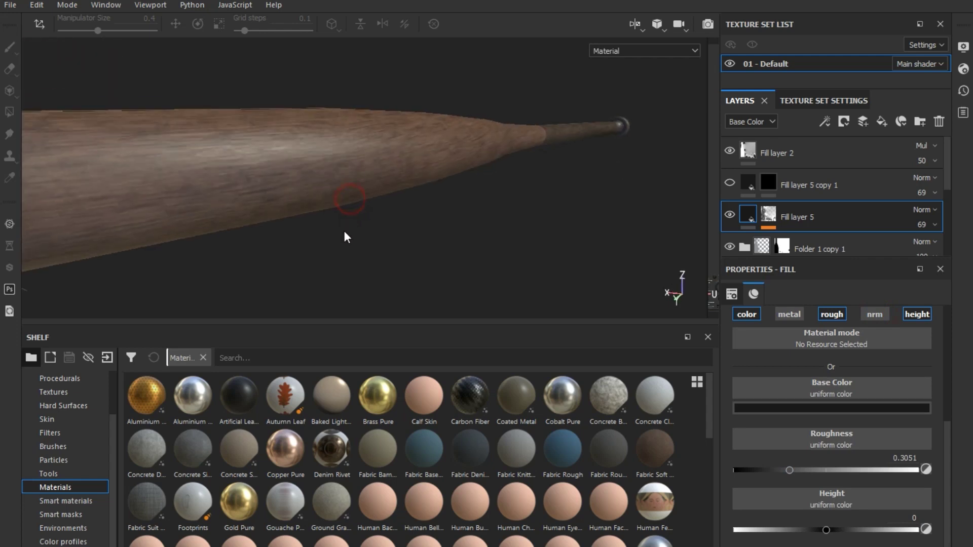
drag(812, 531, 806, 530)
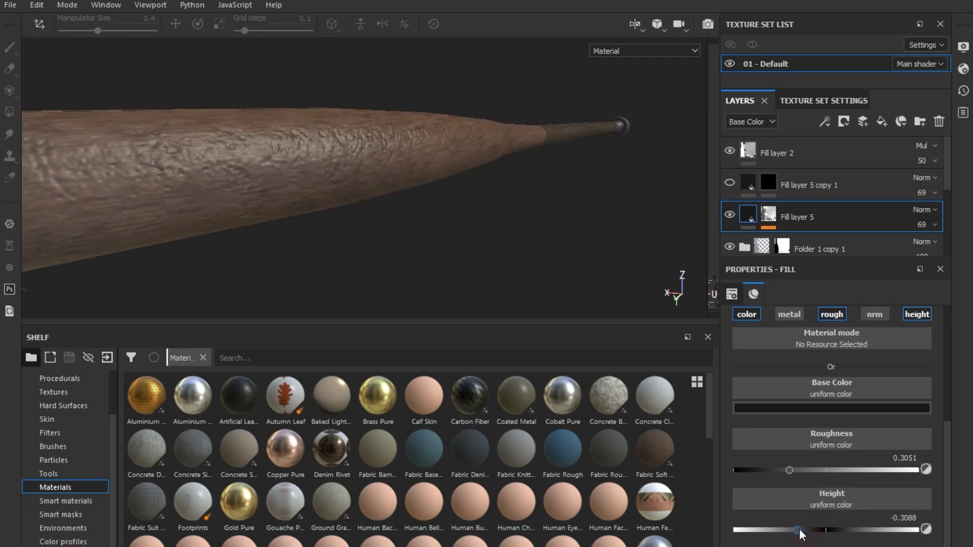
mouse_move(502, 294)
alt+mouse_down()
mouse_move(339, 256)
mouse_move(417, 254)
mouse_move(398, 233)
mouse_move(61, 209)
mouse_move(597, 174)
mouse_move(558, 148)
mouse_move(508, 224)
mouse_move(404, 163)
mouse_move(345, 203)
mouse_move(583, 279)
alt+mouse_up()
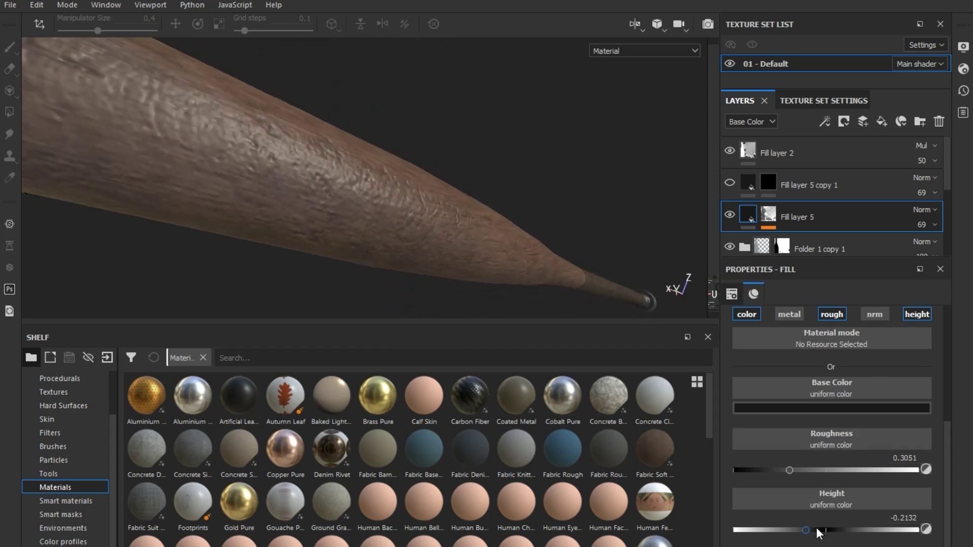
drag(815, 530, 818, 530)
drag(820, 533, 821, 530)
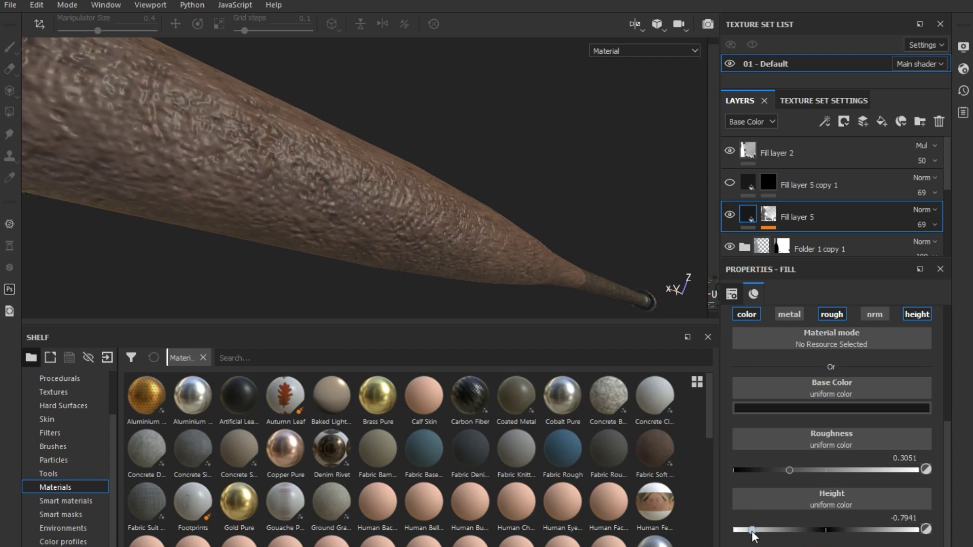
drag(757, 530, 821, 537)
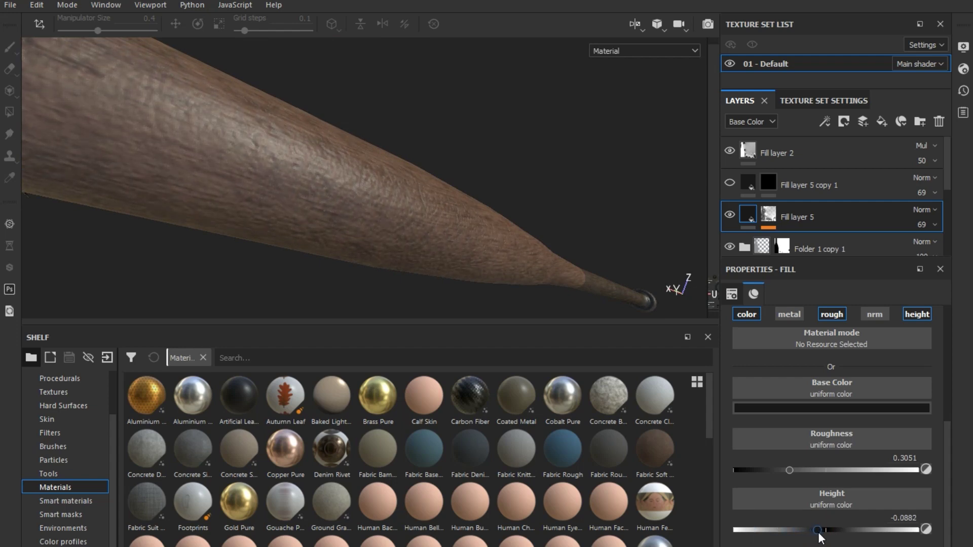
Fine-tune the height to -0.0588 while orbiting around the nail-studded head.
mouse_move(369, 195)
alt+mouse_down()
mouse_move(364, 103)
mouse_move(491, 208)
alt+mouse_up()
scroll(348, 239, up, 3)
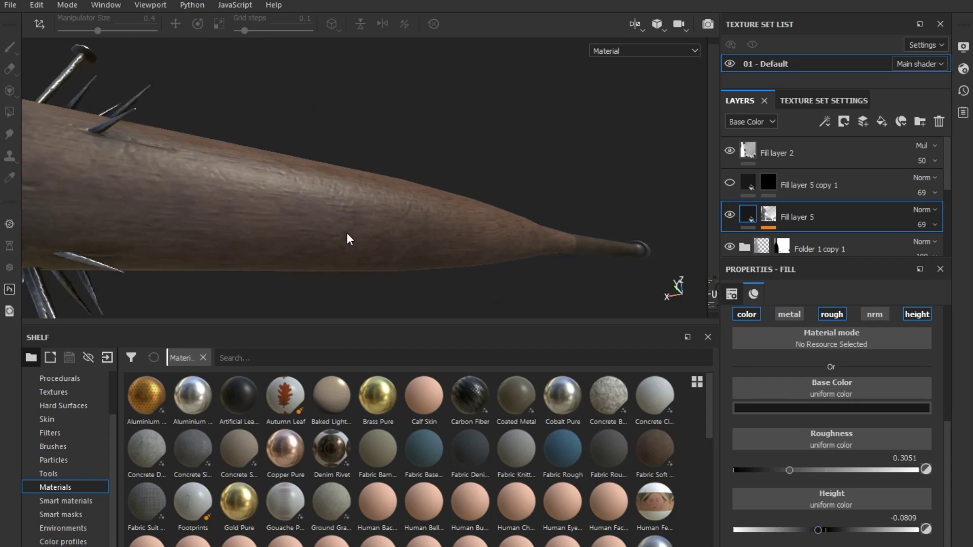
scroll(348, 239, up, 3)
mouse_move(347, 239)
alt+mouse_down()
mouse_move(358, 298)
mouse_move(310, 220)
alt+mouse_up()
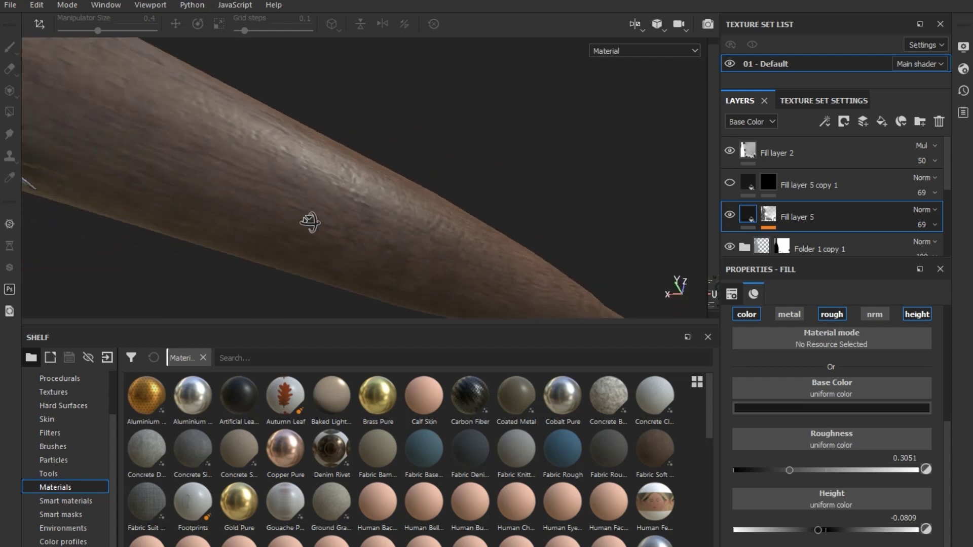
drag(818, 530, 820, 530)
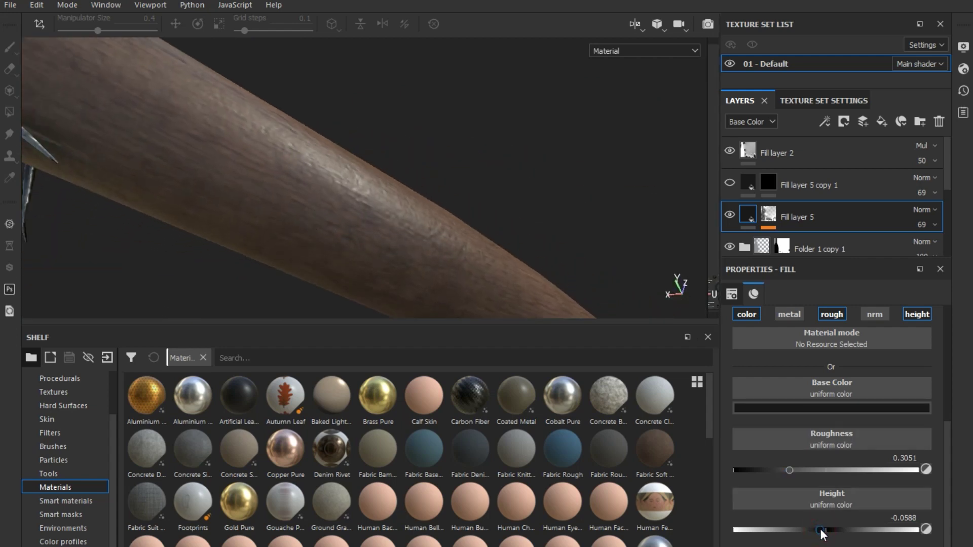
drag(820, 530, 823, 531)
scroll(278, 172, down, 2)
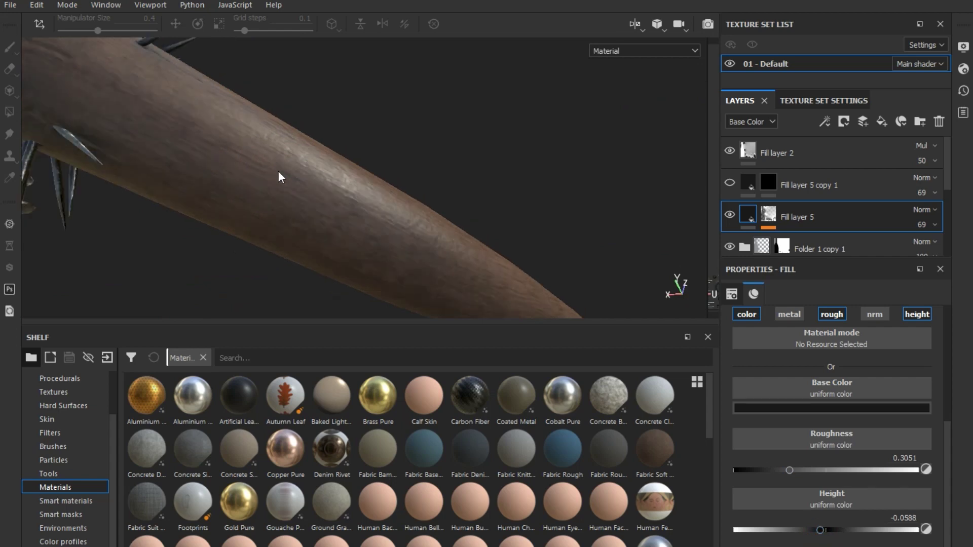
scroll(278, 171, down, 3)
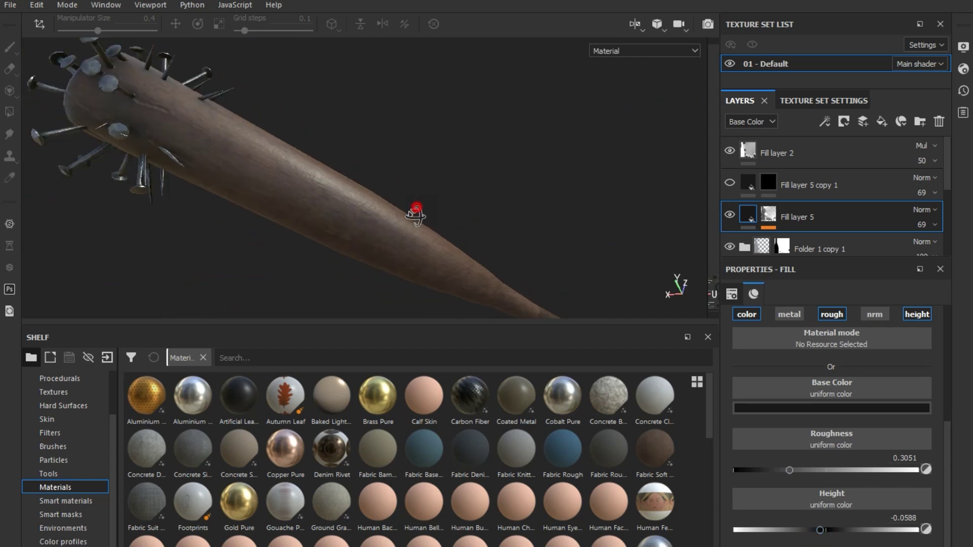
mouse_move(416, 213)
alt+mouse_down()
mouse_move(226, 154)
mouse_move(263, 168)
alt+mouse_up()
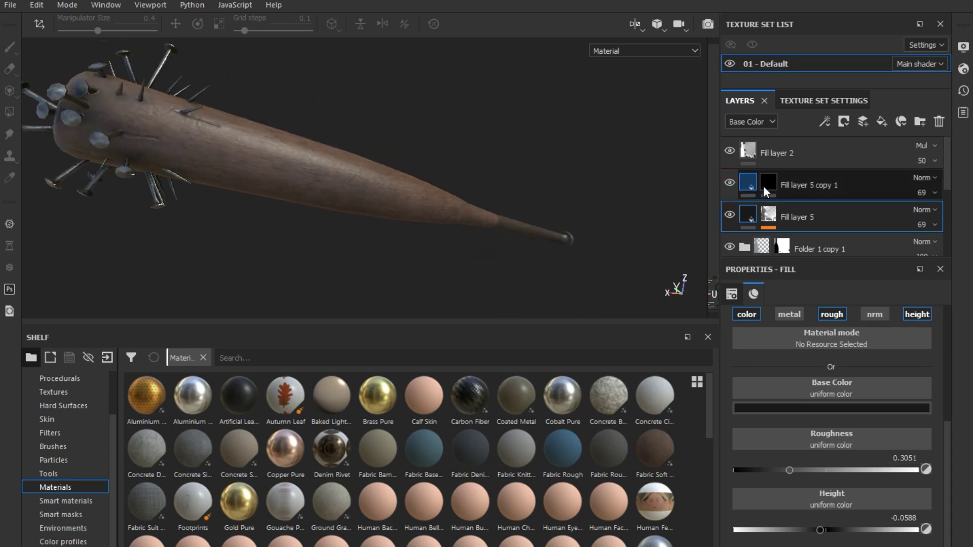
Apply the Cavity Rust smart mask to Fill layer 5 copy 1 and raise its Global Balance.
click(766, 184)
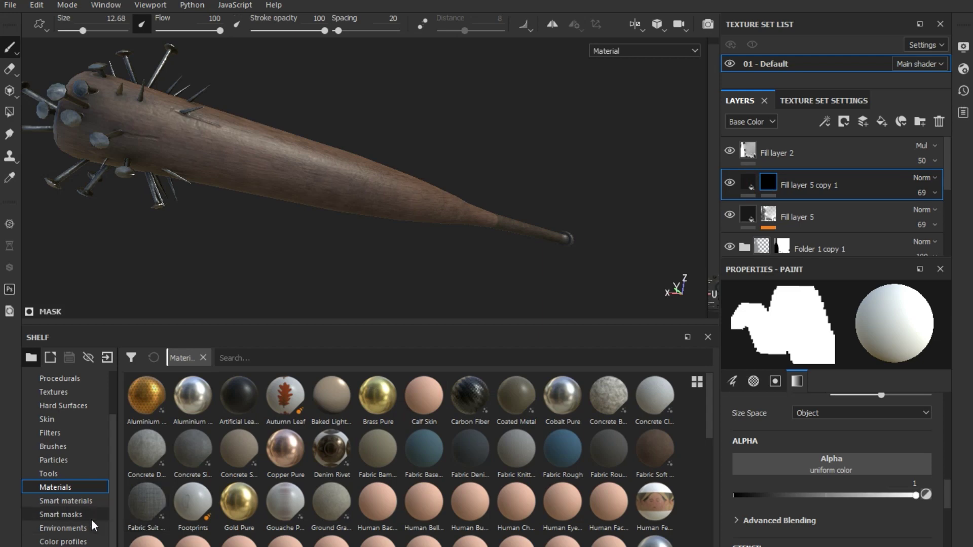
click(61, 515)
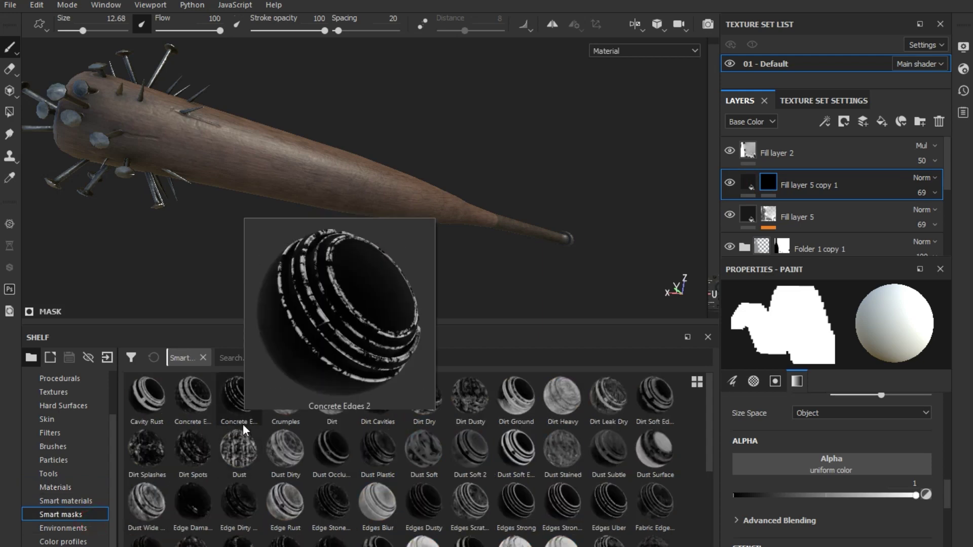
mouse_move(193, 396)
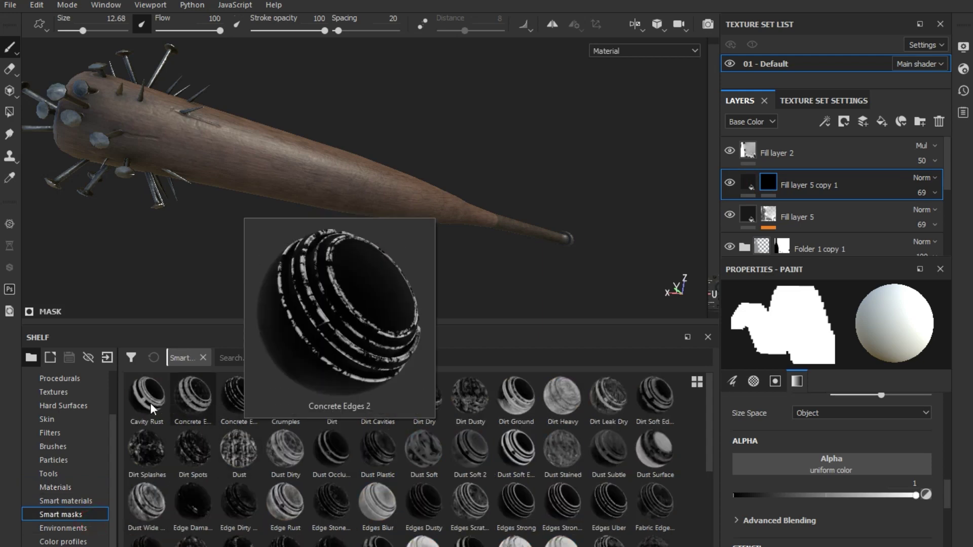
drag(150, 403, 850, 180)
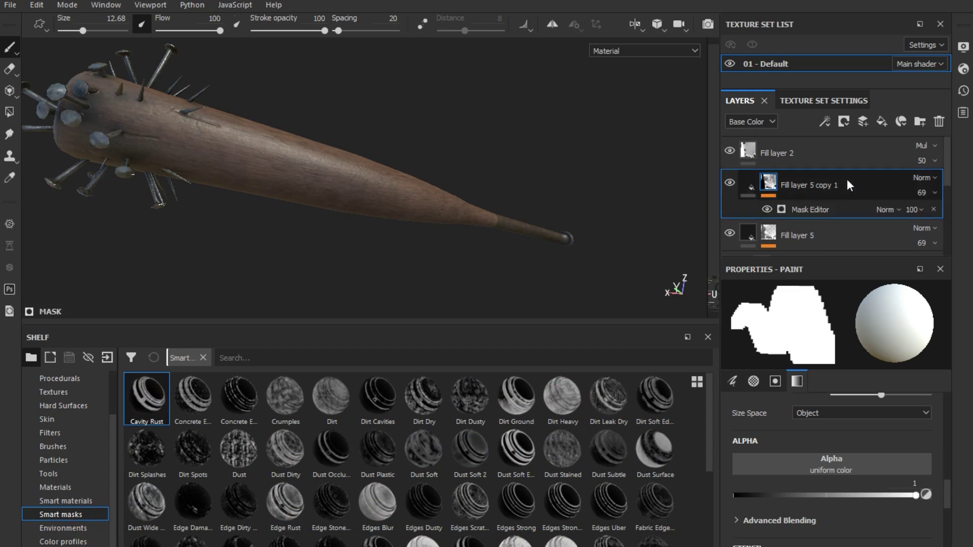
scroll(313, 178, up, 3)
alt+drag(312, 178, 339, 224)
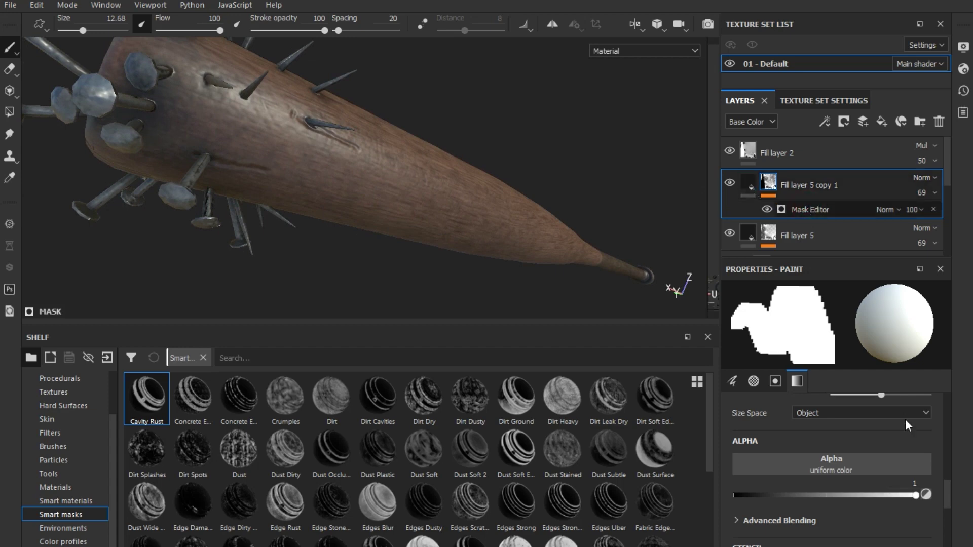
click(831, 210)
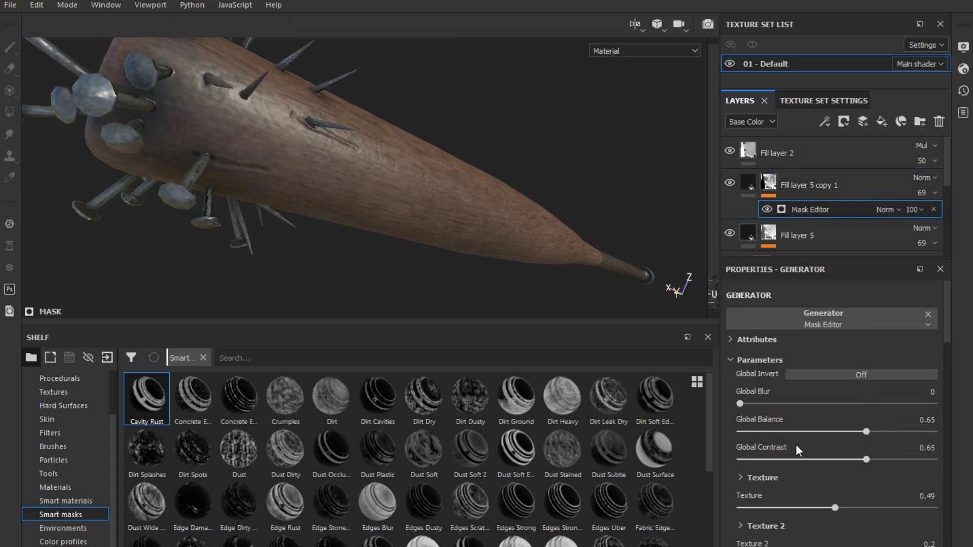
drag(889, 432, 909, 431)
mouse_move(248, 214)
alt+mouse_down()
mouse_move(311, 130)
mouse_move(208, 126)
mouse_move(458, 168)
mouse_move(472, 200)
alt+mouse_up()
Turn off the metal channel on Fill layer 5 copy 1.
click(749, 182)
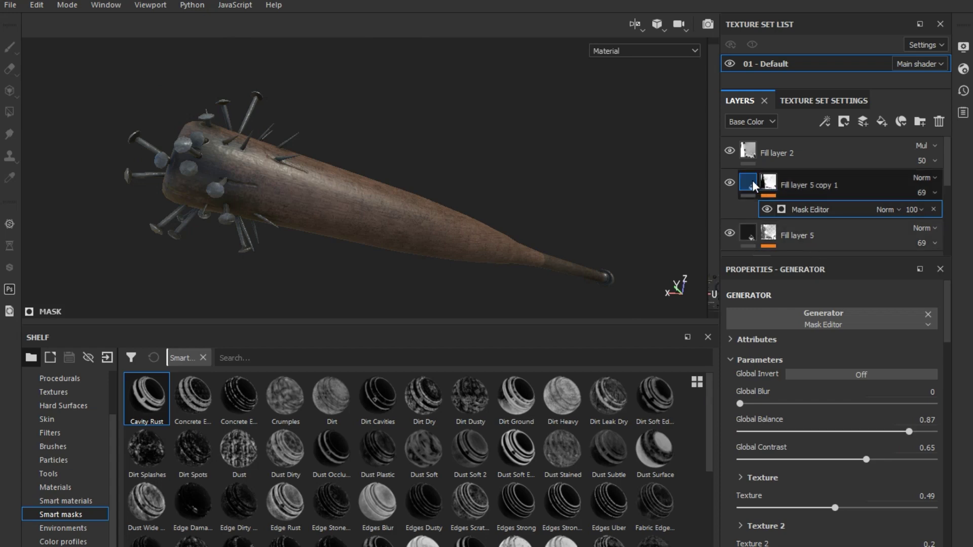
click(805, 185)
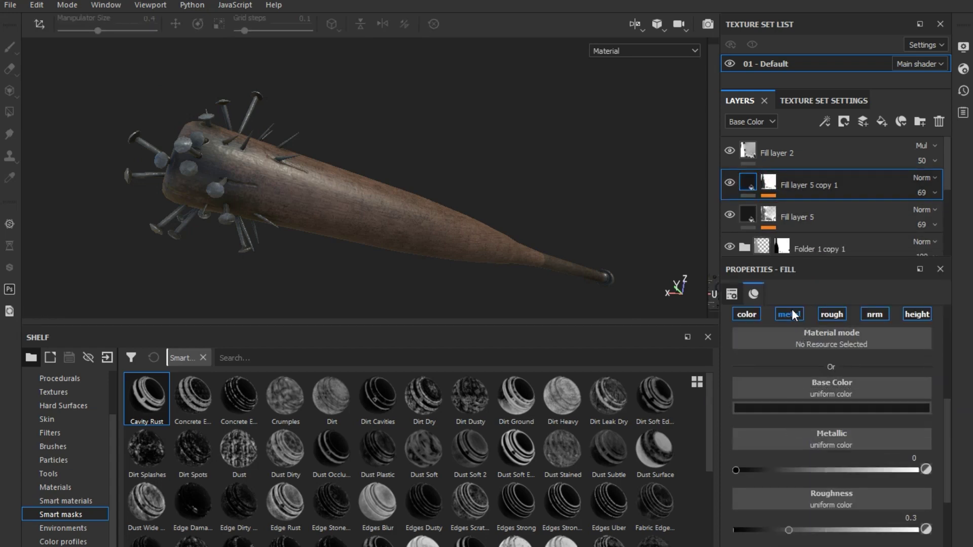
alt+drag(190, 196, 209, 220)
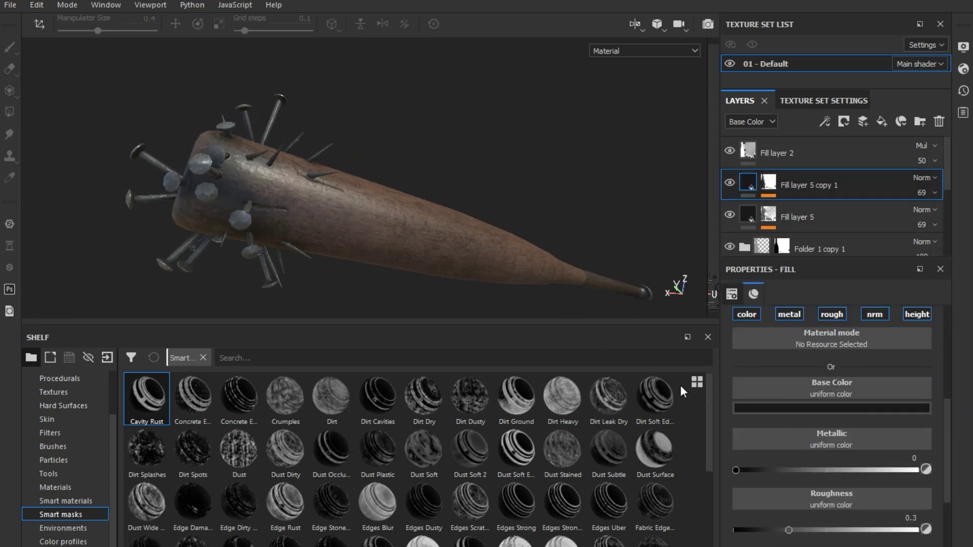
click(796, 314)
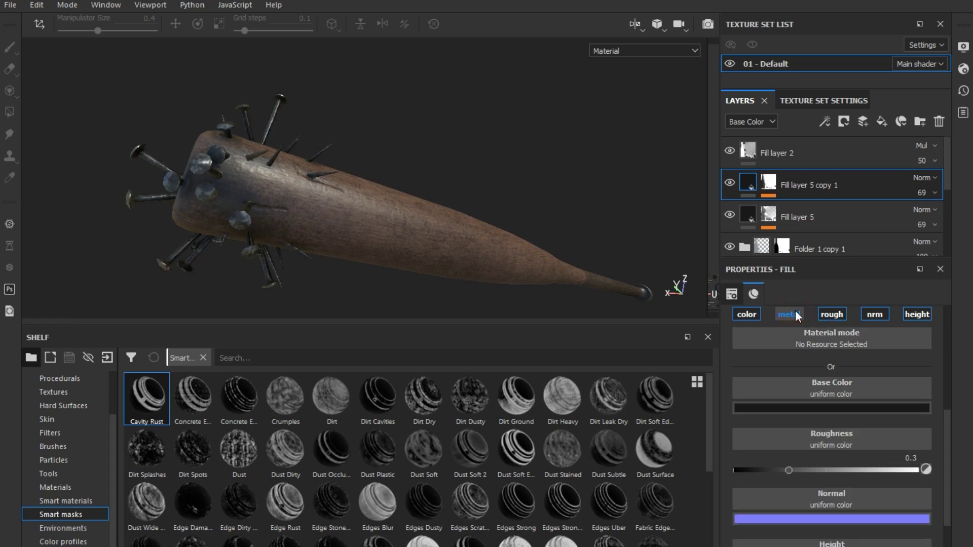
mouse_move(337, 238)
alt+mouse_down()
mouse_move(306, 247)
mouse_move(319, 253)
alt+mouse_up()
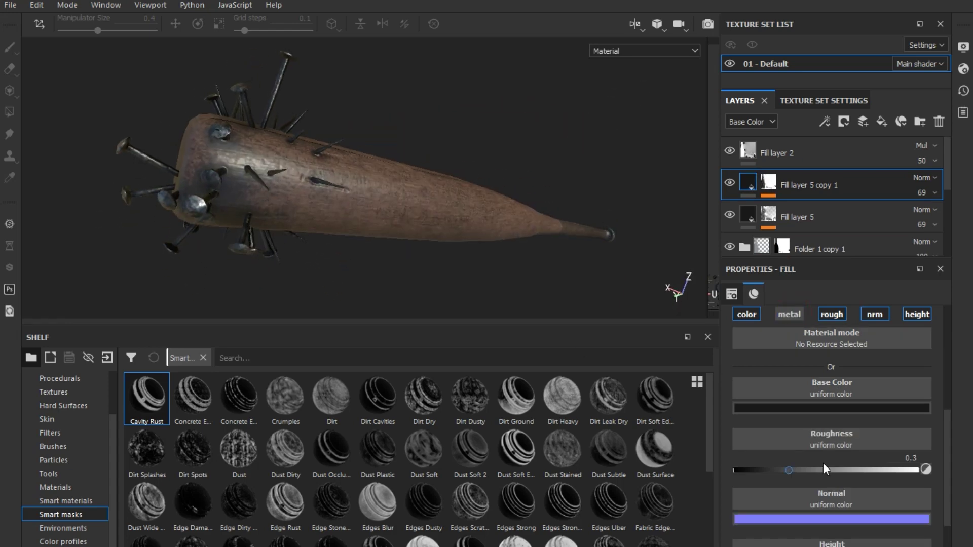
Set the Cavity Rust mask to Global Balance 0.74 and Global Contrast 0.71.
right_click(771, 187)
click(793, 211)
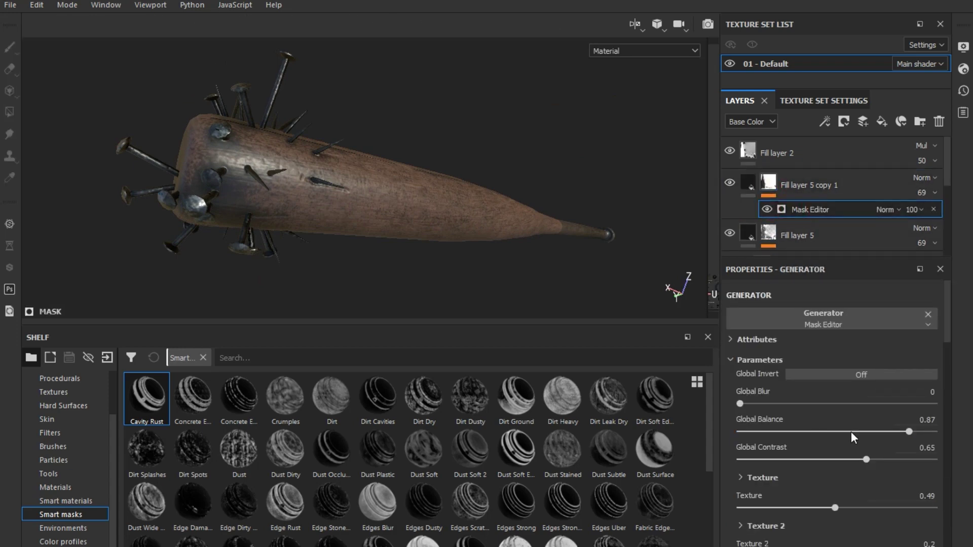
drag(851, 430, 883, 433)
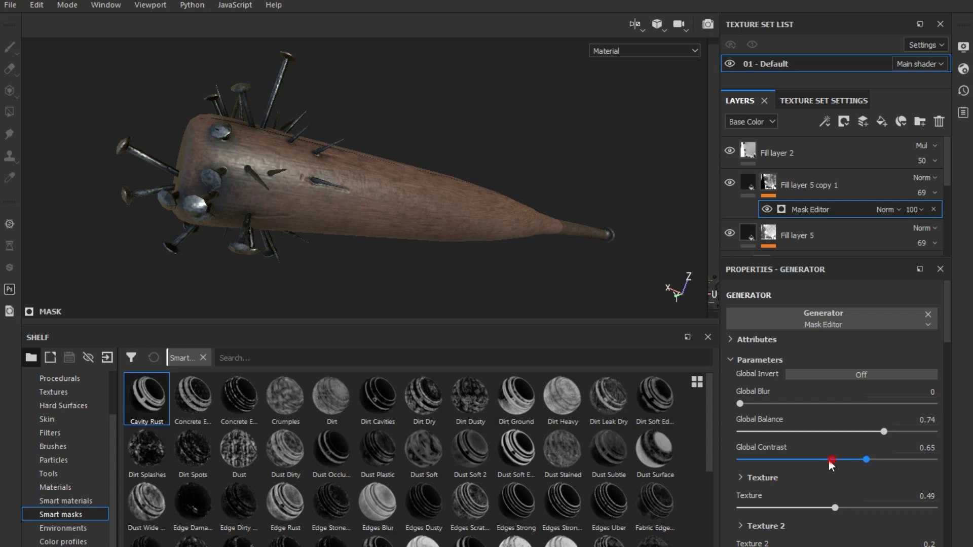
drag(831, 462, 875, 459)
mouse_move(283, 168)
alt+mouse_down()
mouse_move(235, 164)
mouse_move(193, 206)
mouse_move(458, 167)
mouse_move(115, 122)
alt+mouse_up()
alt+middle_drag(115, 121, 358, 206)
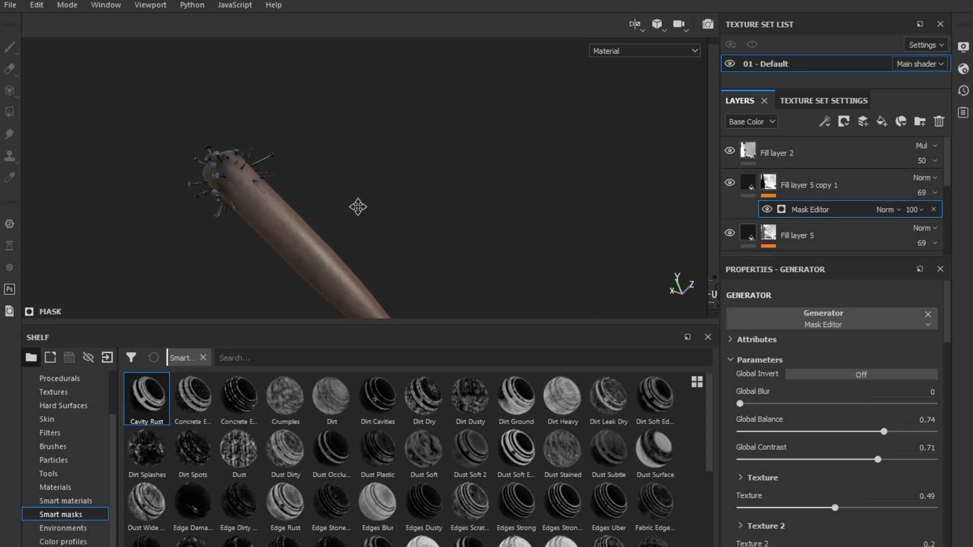
mouse_move(357, 207)
alt+mouse_down()
mouse_move(325, 178)
mouse_move(401, 203)
alt+mouse_up()
Set the 01 - Default texture set size to 4096 in Texture Set Settings.
click(824, 100)
click(816, 234)
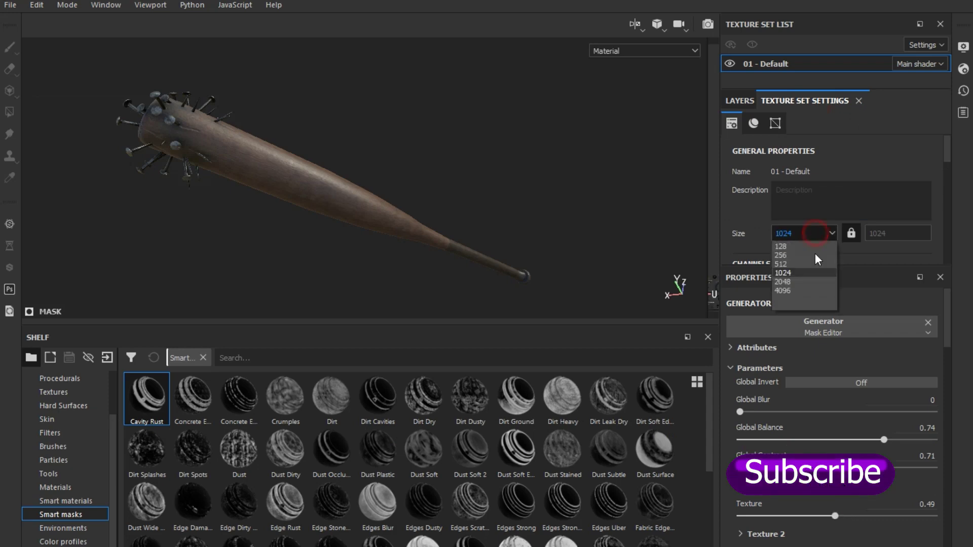
click(797, 236)
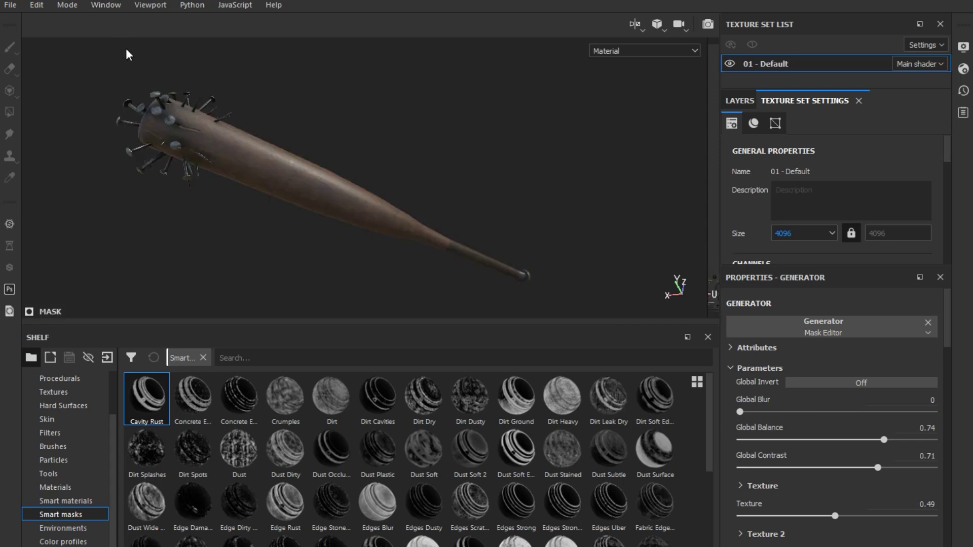
Enable Shadows in Display Settings and switch the viewport to the Iray renderer.
click(113, 4)
mouse_move(108, 21)
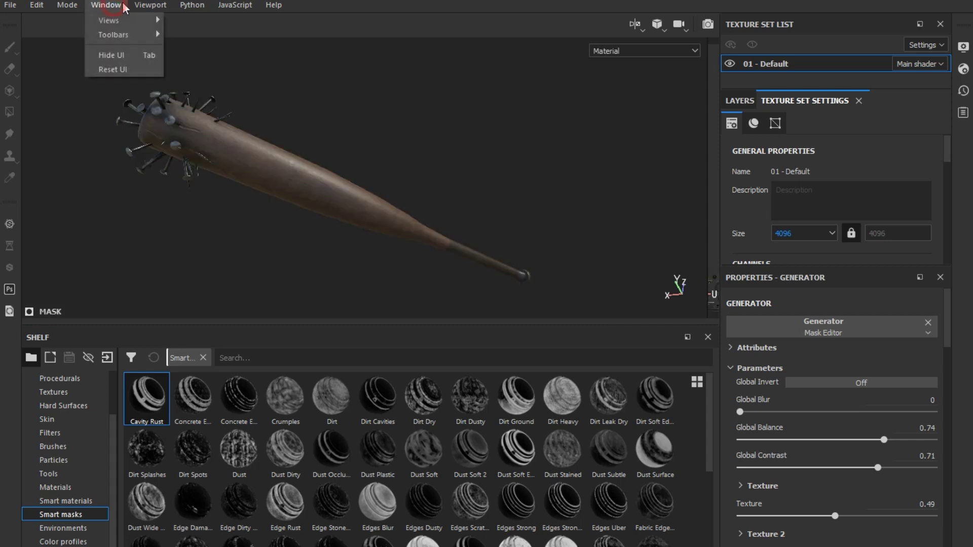
click(211, 21)
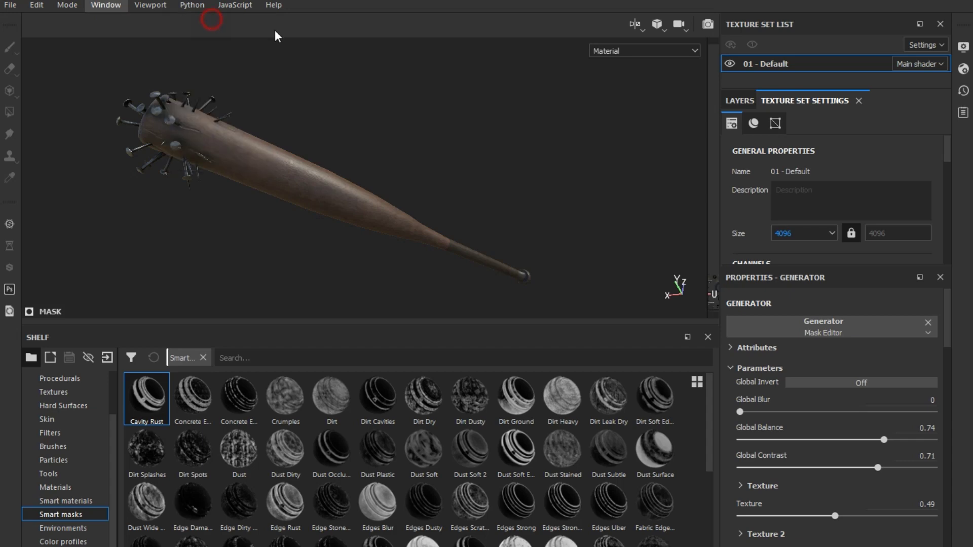
scroll(509, 259, up, 3)
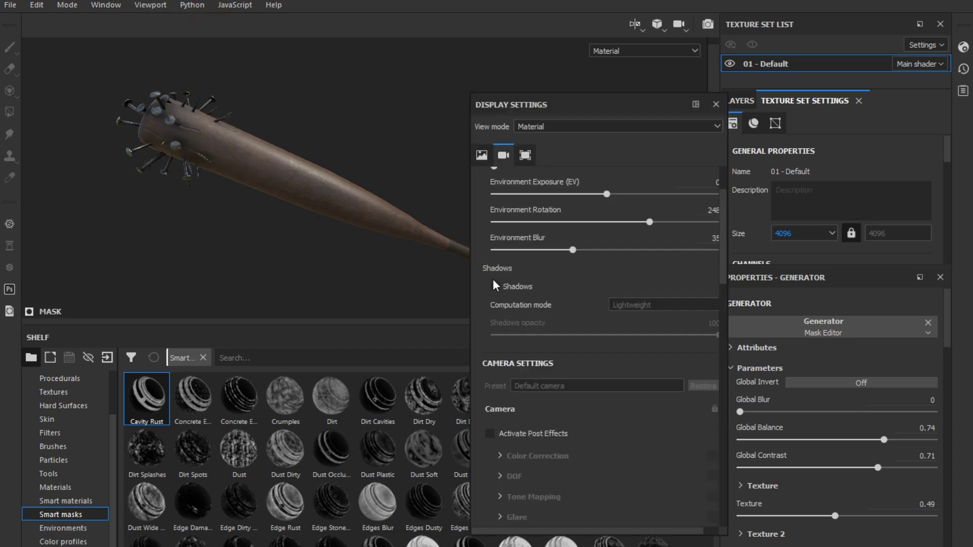
scroll(493, 279, up, 3)
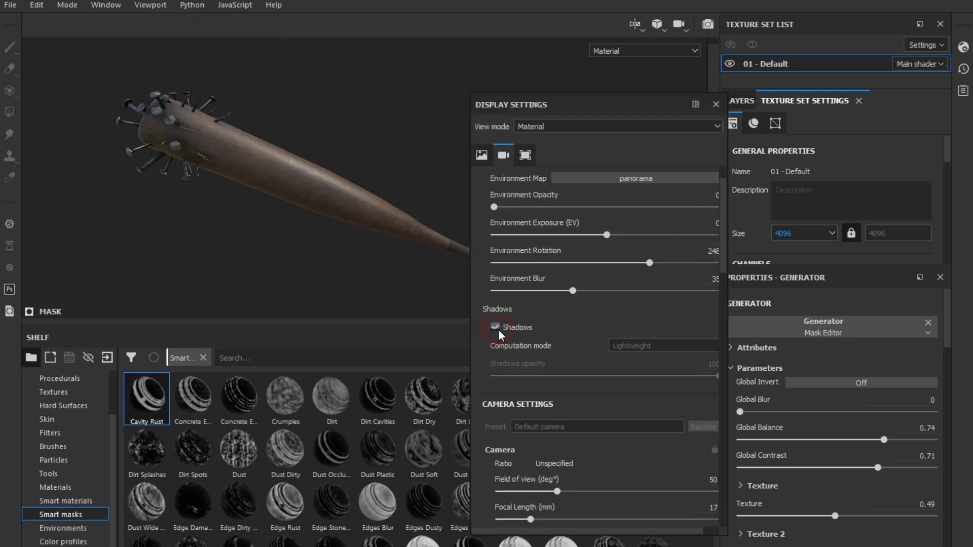
click(496, 328)
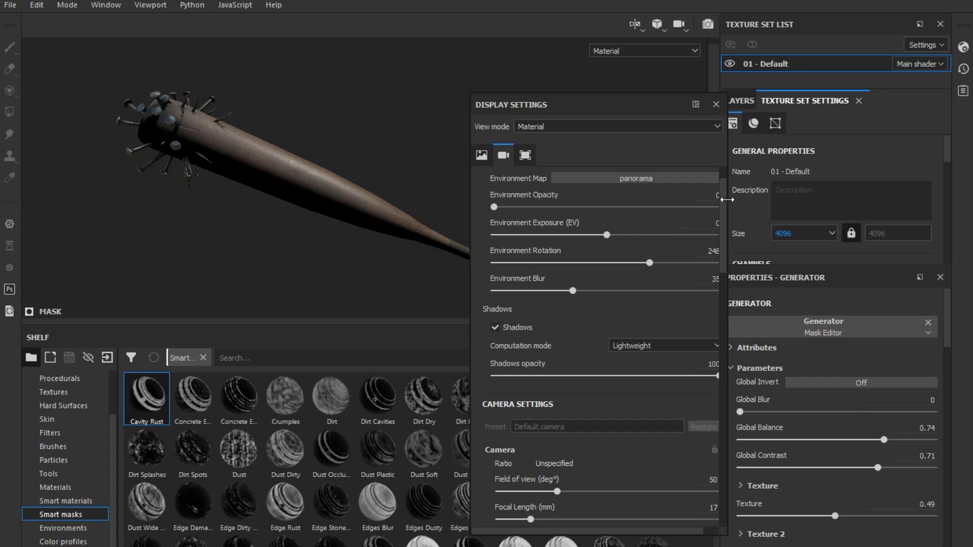
click(719, 105)
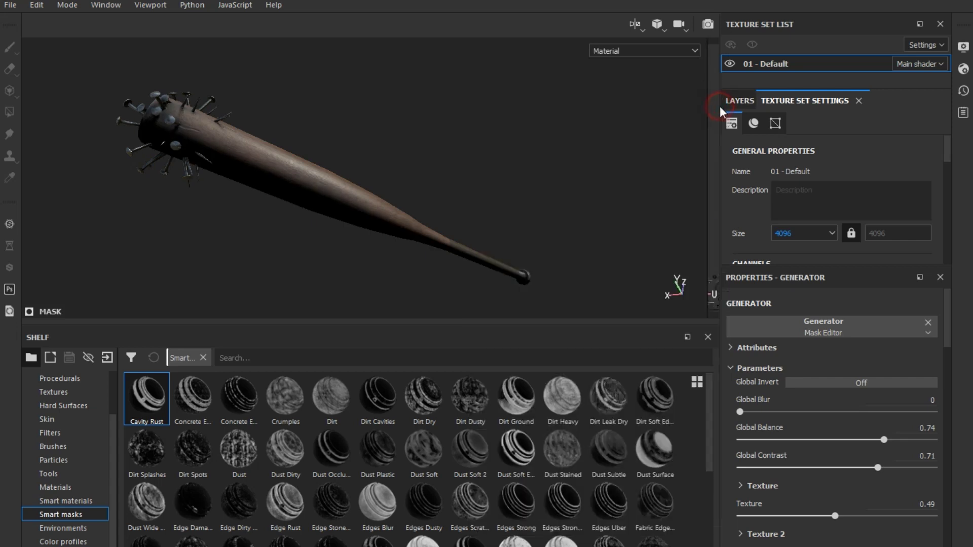
click(708, 25)
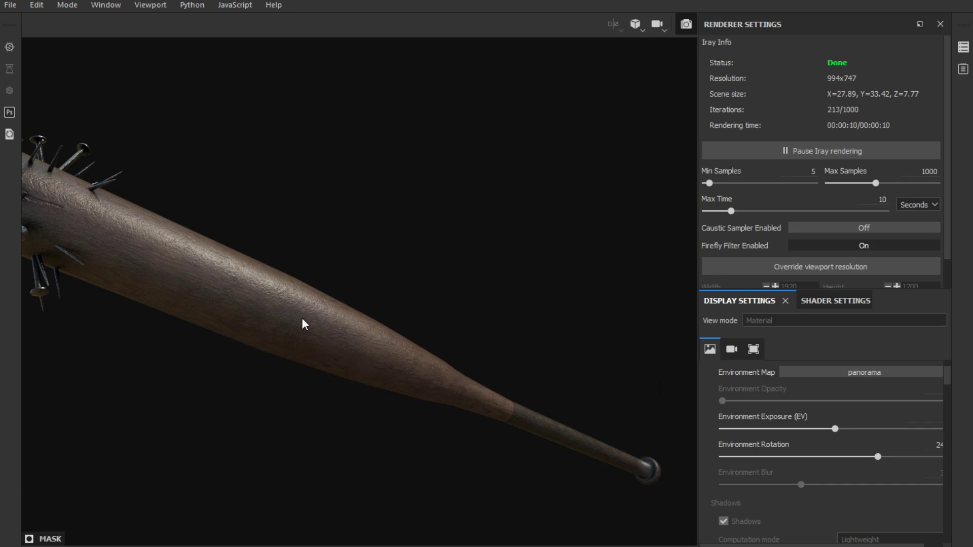
Reframe the bat, set the environment map to Autumn Forest, and rotate it to about 7.
key(alt)
mouse_move(332, 261)
alt+mouse_down()
mouse_move(405, 385)
mouse_move(402, 395)
mouse_move(365, 387)
mouse_move(378, 380)
alt+mouse_up()
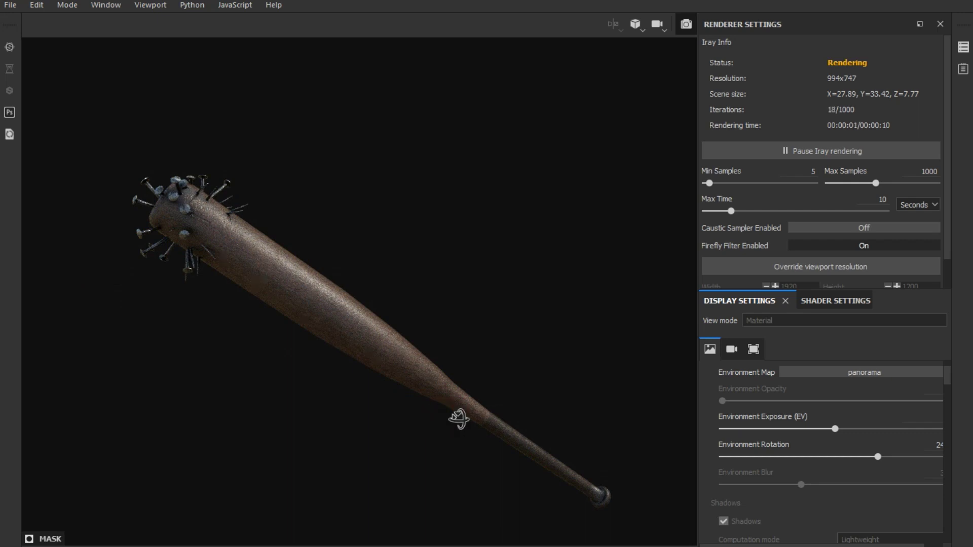
alt+drag(459, 419, 467, 427)
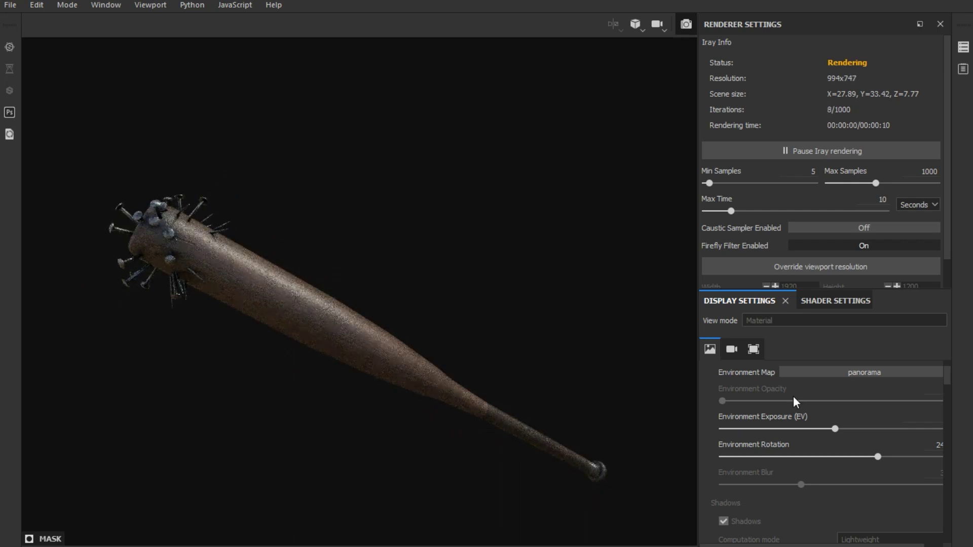
click(801, 374)
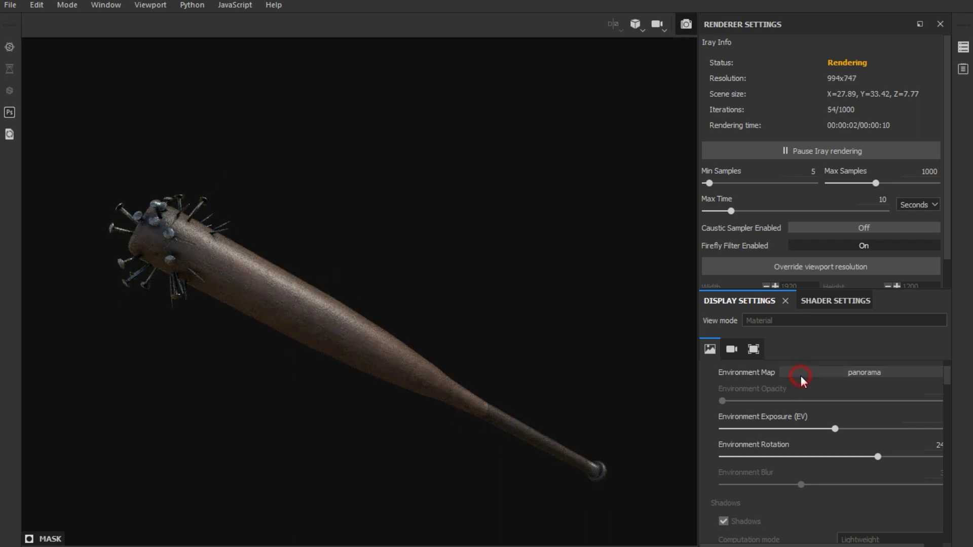
click(796, 425)
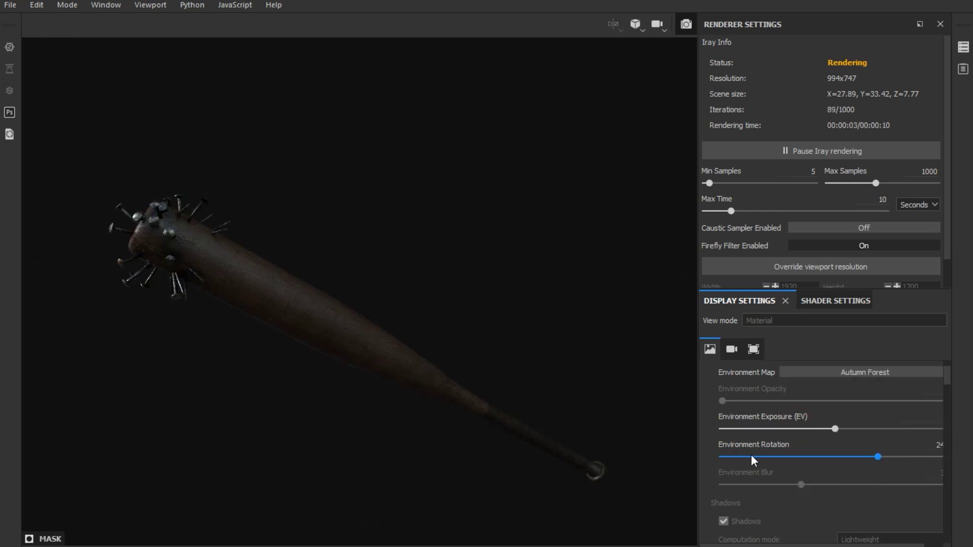
click(778, 455)
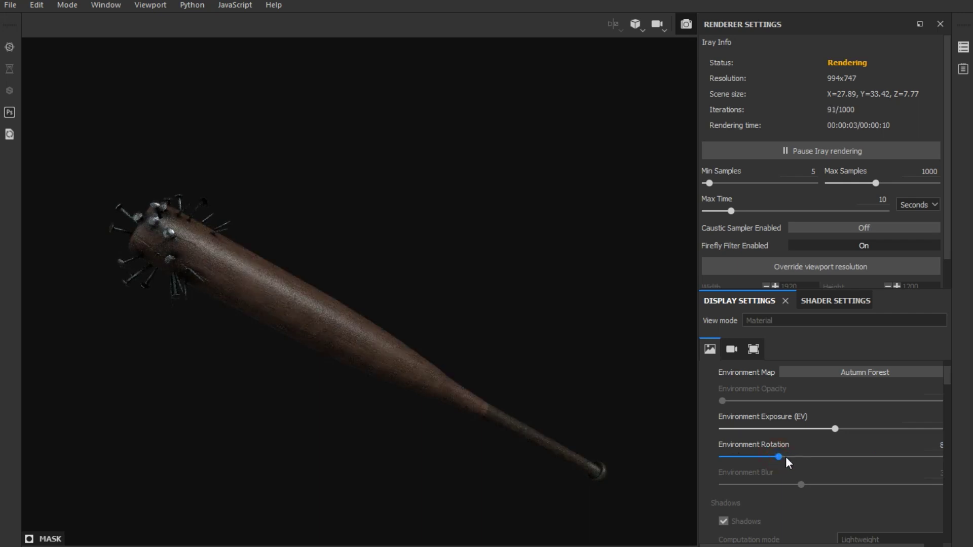
click(799, 455)
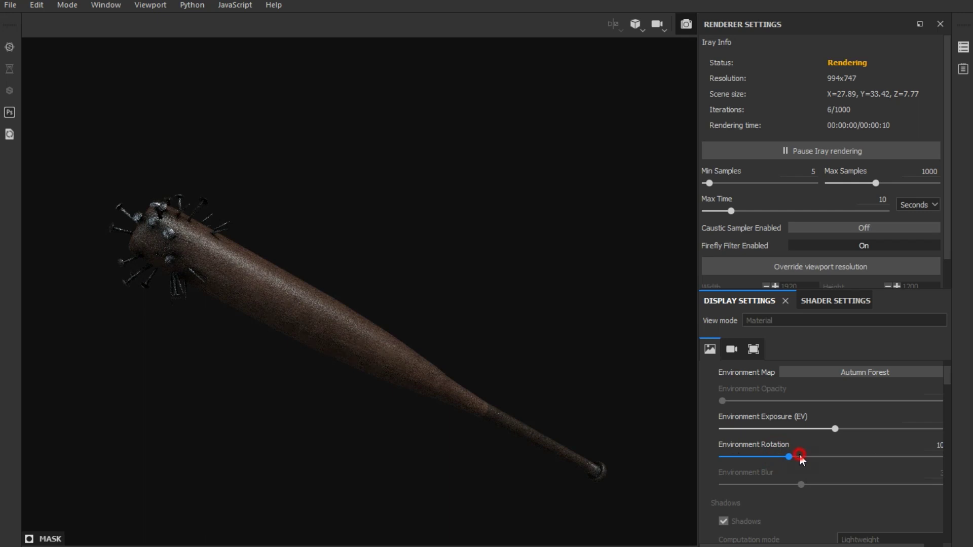
click(804, 455)
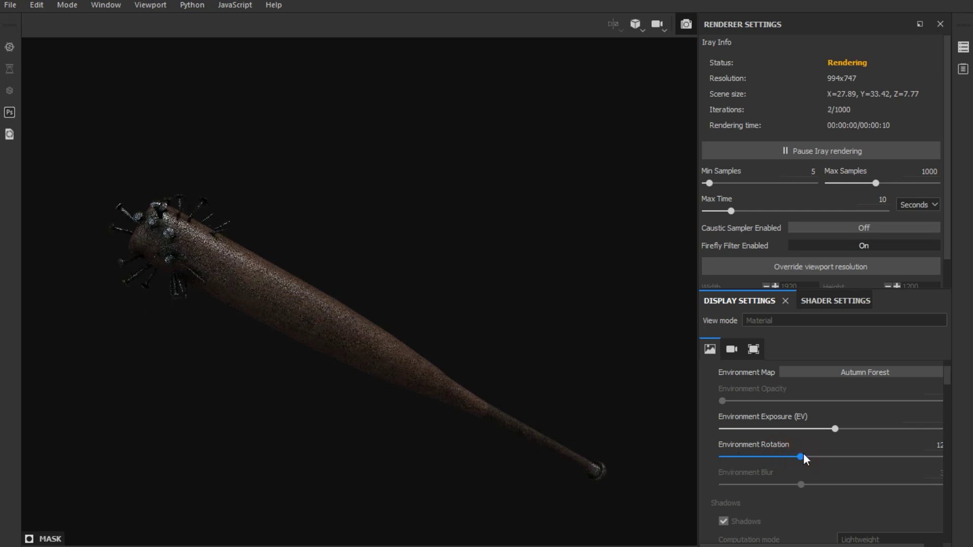
click(776, 454)
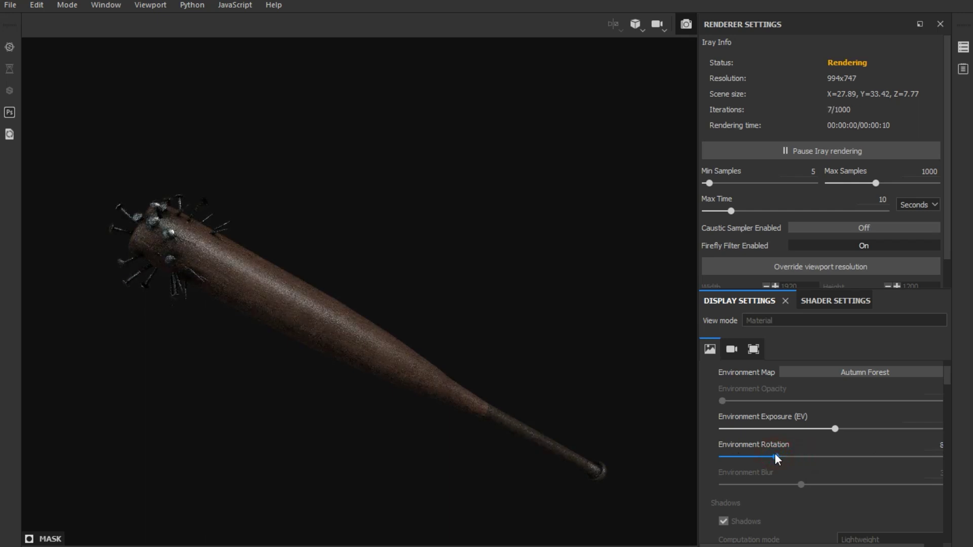
click(769, 457)
drag(768, 456, 765, 457)
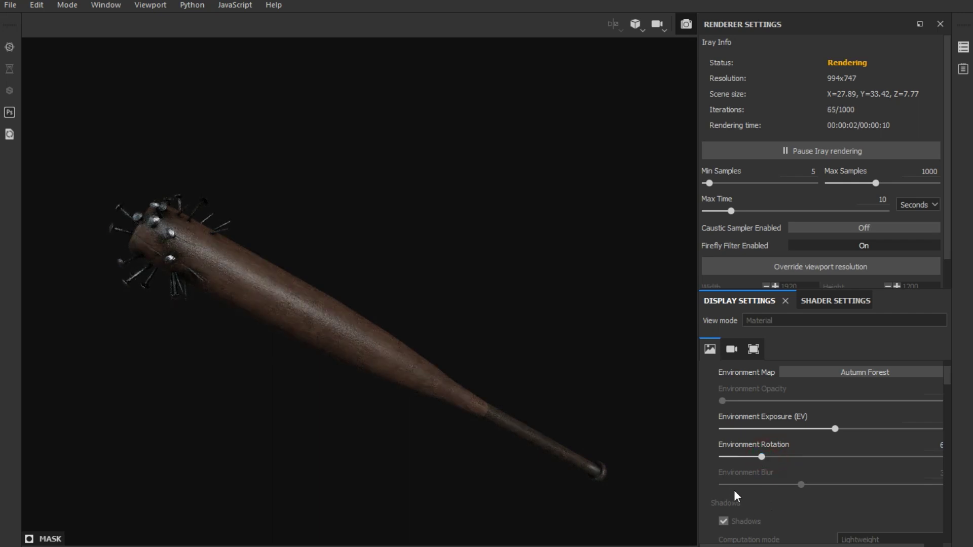
Set Environment Exposure to 0.5, reposition the bat, and raise Iray Min Samples to 88.
scroll(744, 490, down, 3)
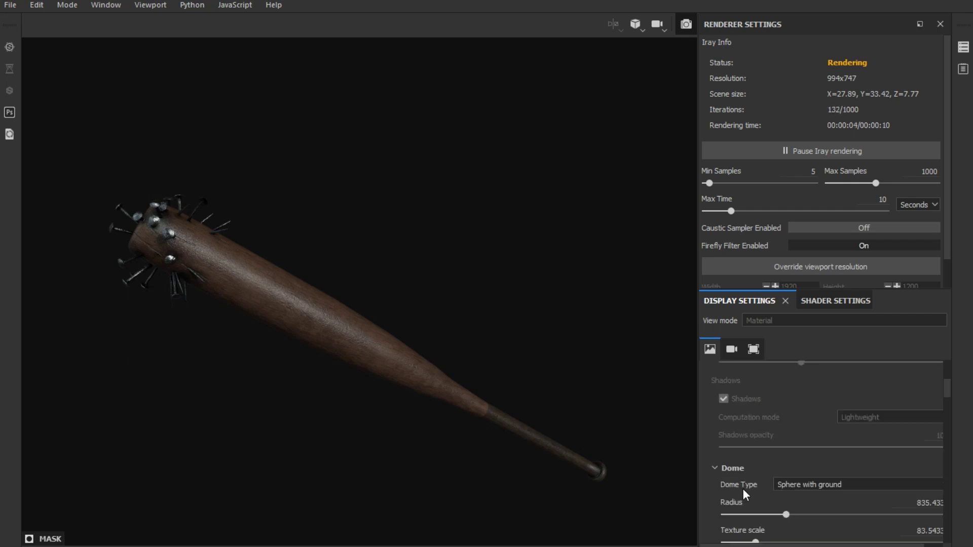
scroll(743, 491, up, 4)
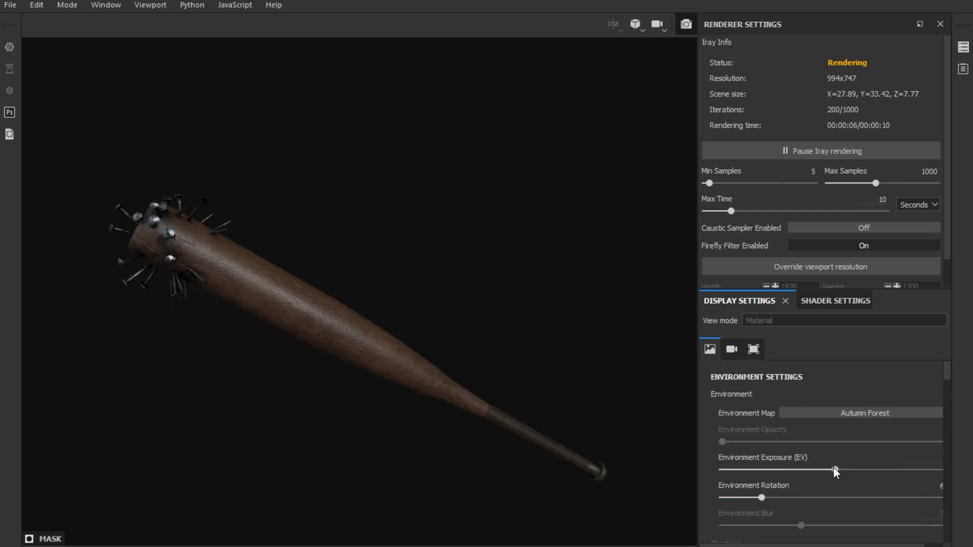
drag(834, 467, 842, 467)
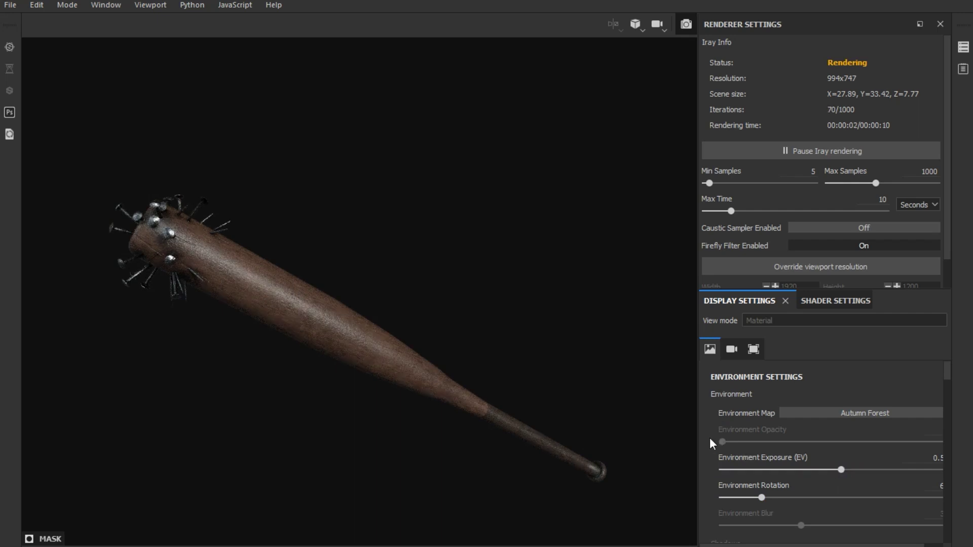
middle_drag(578, 436, 599, 414)
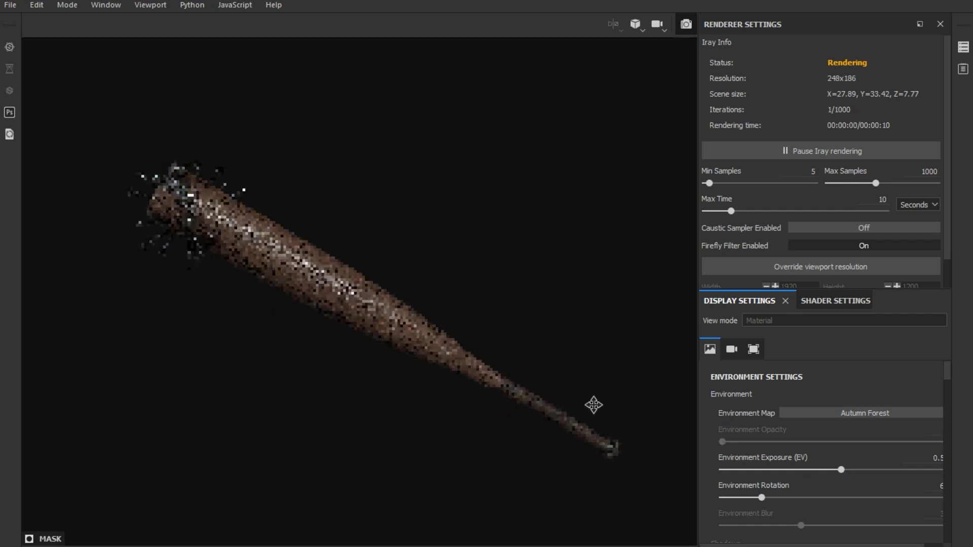
middle_drag(591, 446, 621, 453)
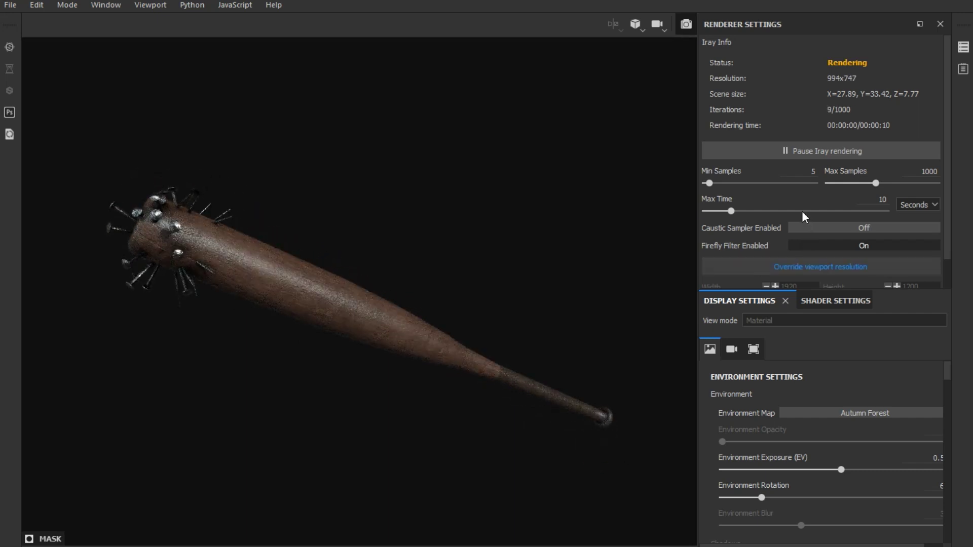
mouse_move(716, 183)
mouse_down()
mouse_move(725, 185)
mouse_move(717, 184)
mouse_up()
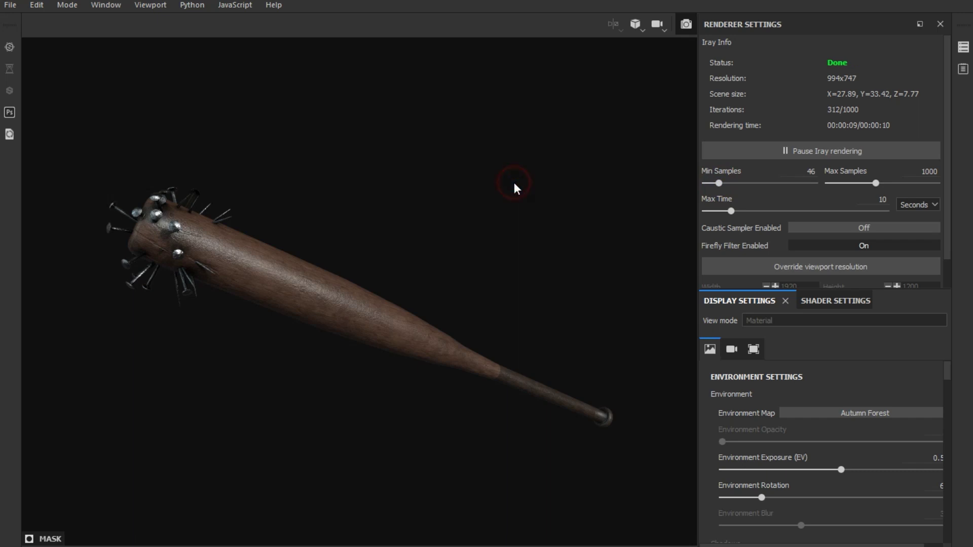
drag(718, 183, 723, 184)
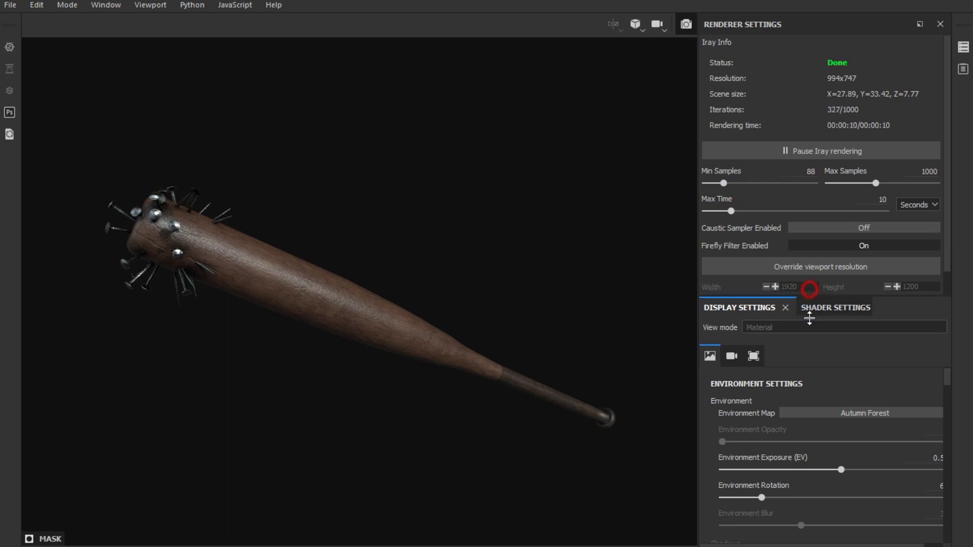
Override the viewport resolution and set the Iray render height to 1080.
click(811, 272)
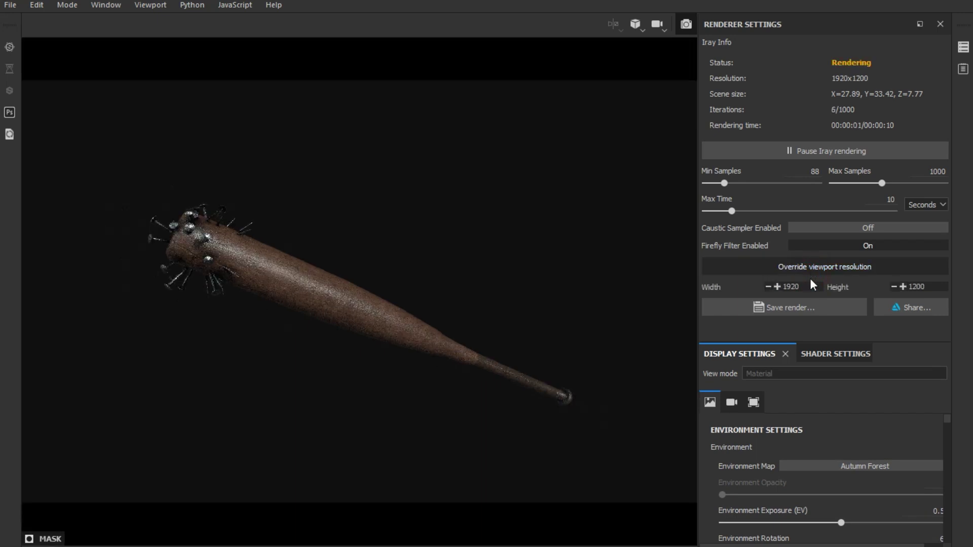
click(922, 286)
drag(923, 286, 914, 287)
text(0)
text(80)
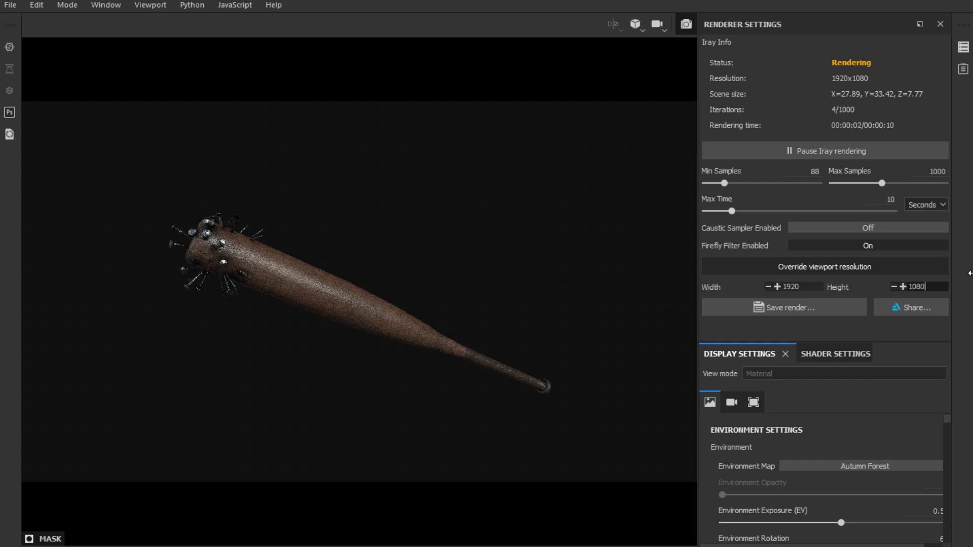
key(Return)
Tune Iray minimum samples down to 9, then back up toward 88.
click(722, 183)
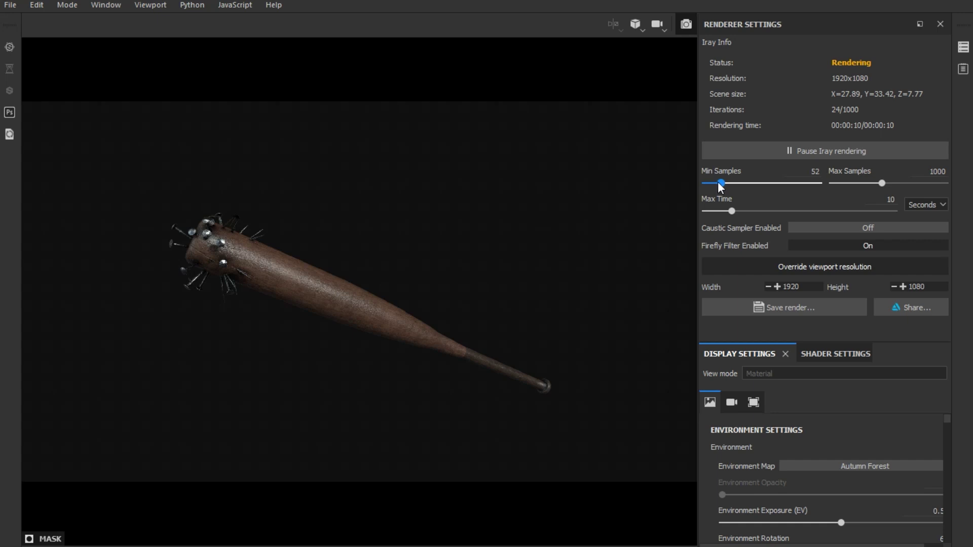
drag(718, 182, 717, 183)
alt+drag(559, 356, 409, 329)
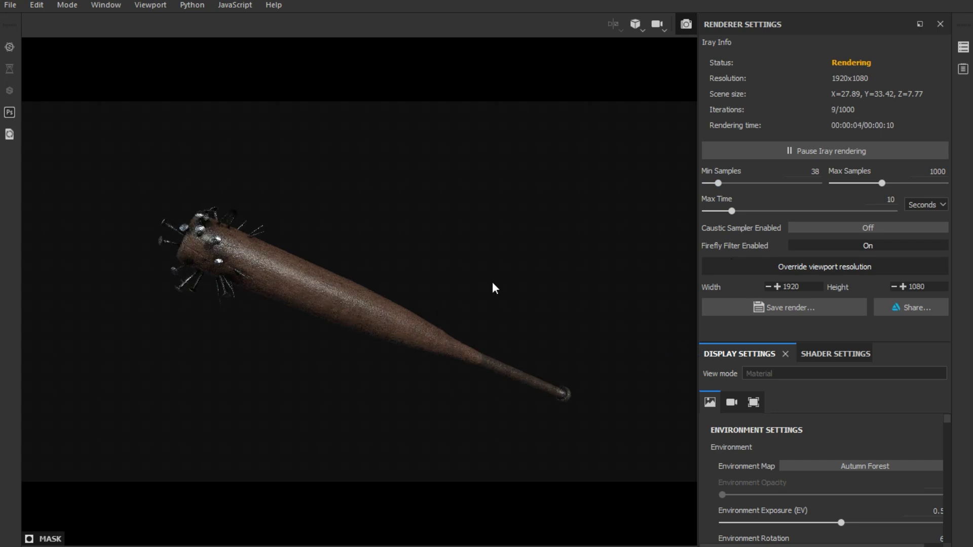
click(714, 183)
click(711, 183)
drag(706, 183, 719, 184)
click(719, 184)
drag(724, 184, 726, 184)
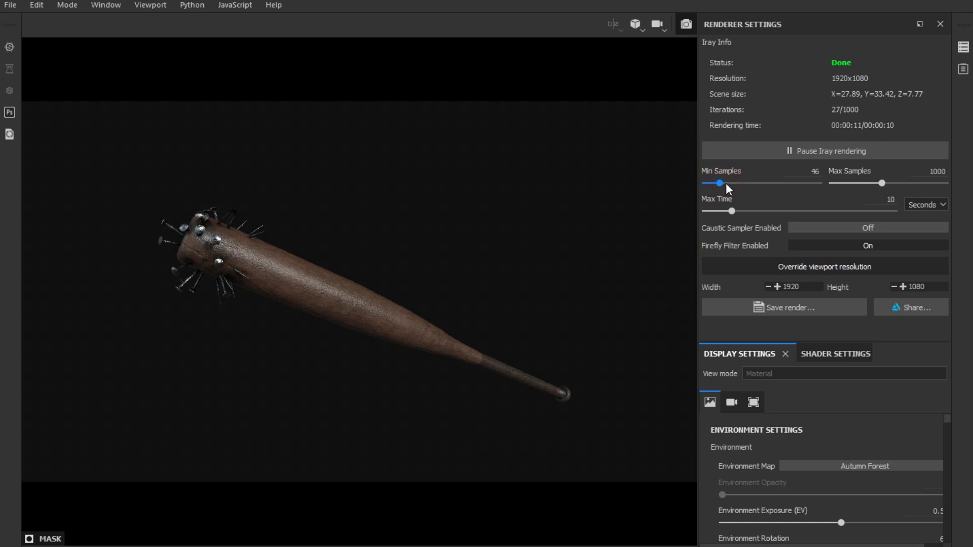